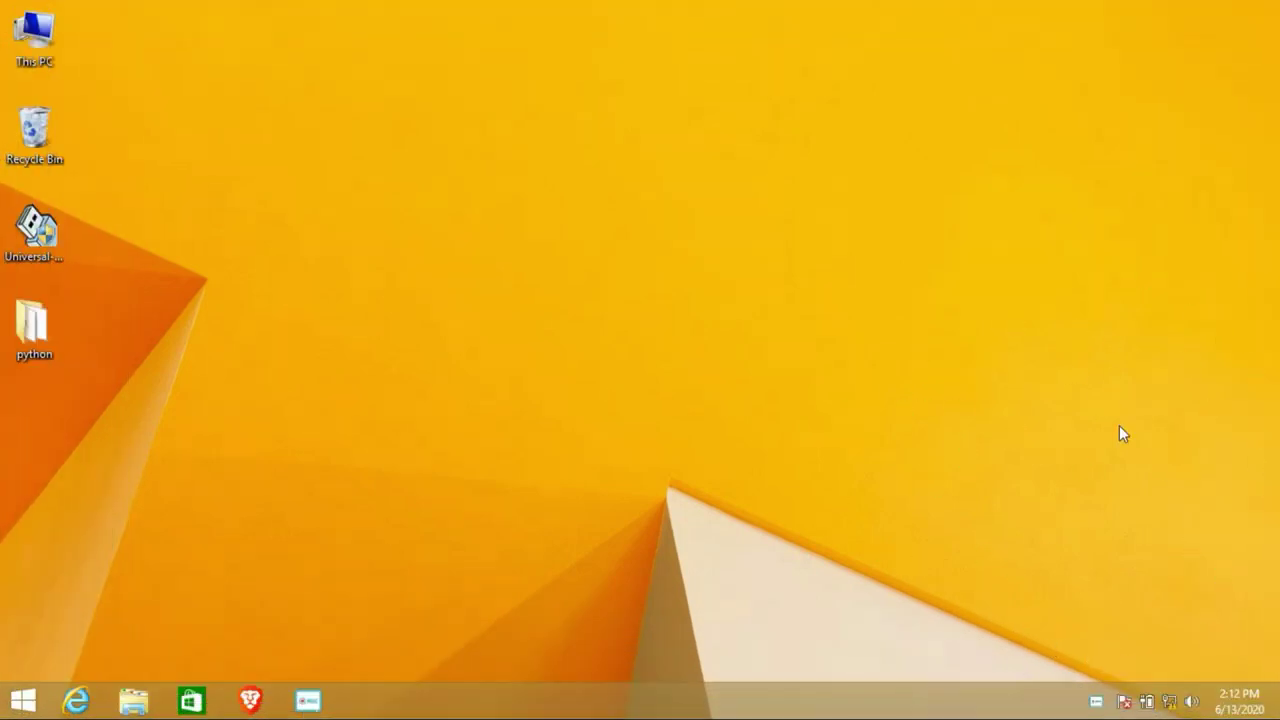
Step: Check the available network connections, and open the Network and Sharing Center in Control Panel
{"action": "left_click", "coordinate": [1165, 703]}
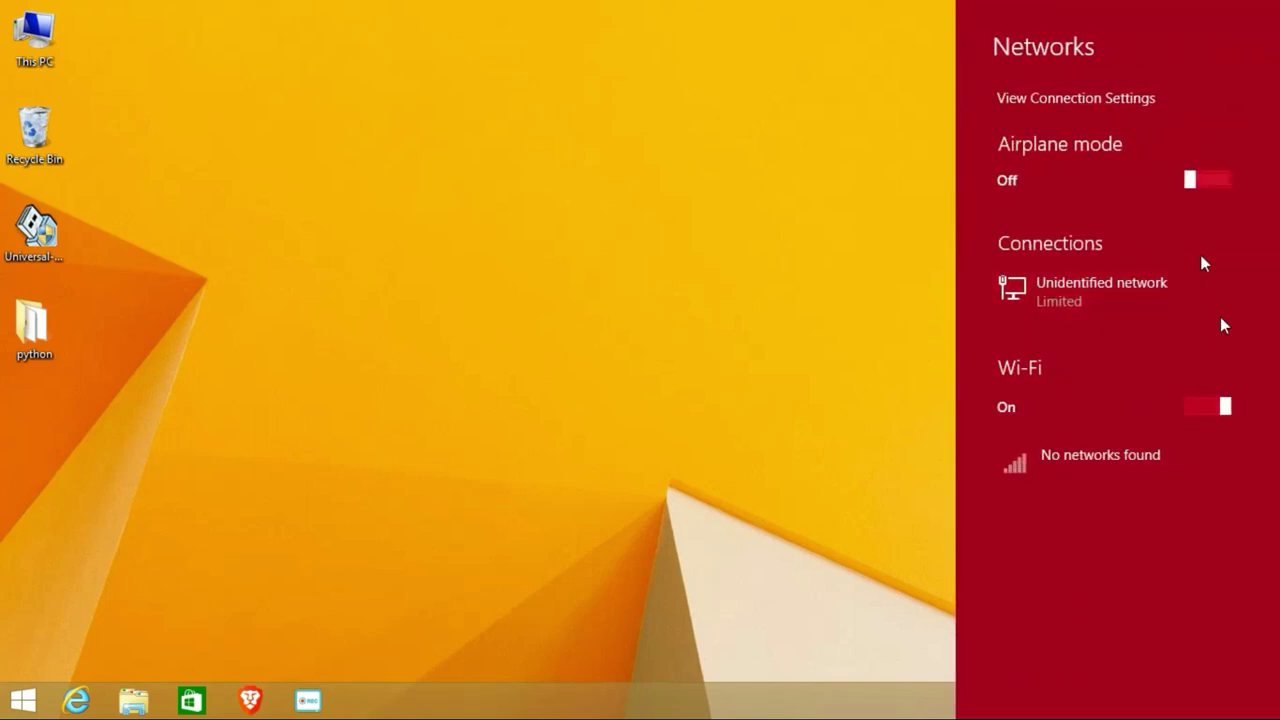
{"action": "left_click", "coordinate": [774, 287]}
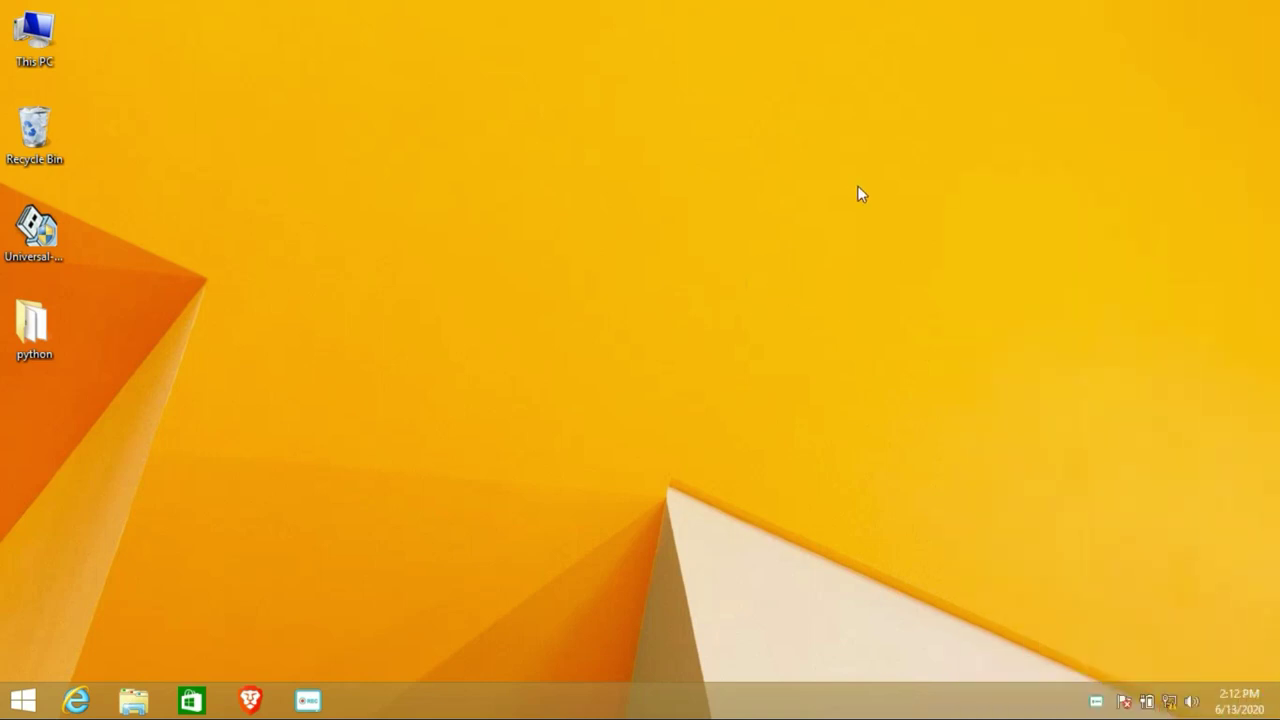
{"action": "left_click", "coordinate": [24, 701]}
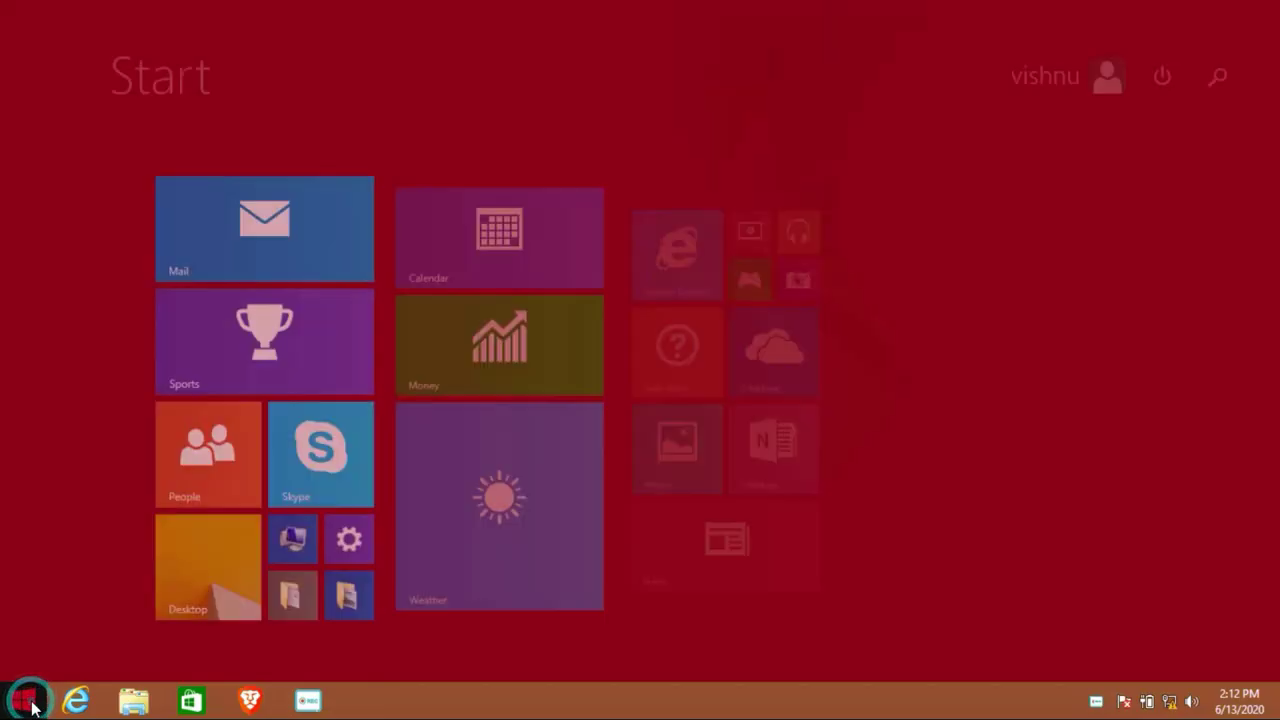
{"action": "type", "text": "control Panel"}
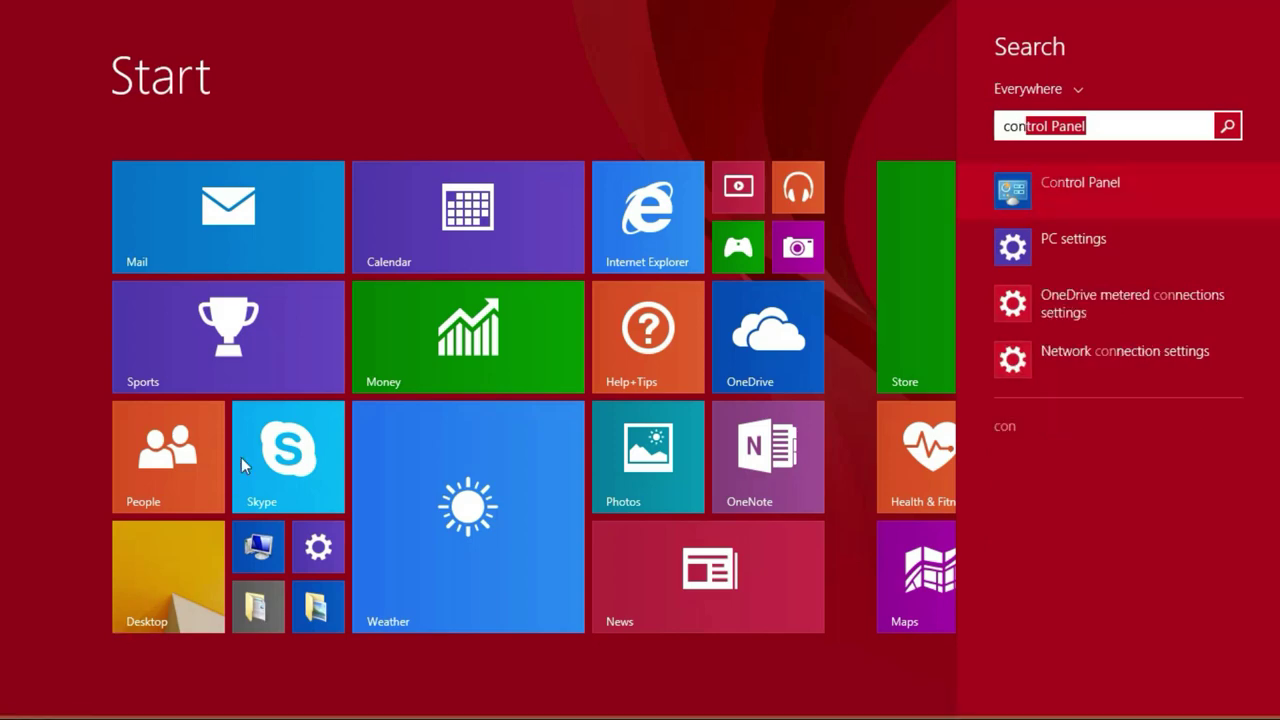
{"action": "left_click", "coordinate": [1101, 199]}
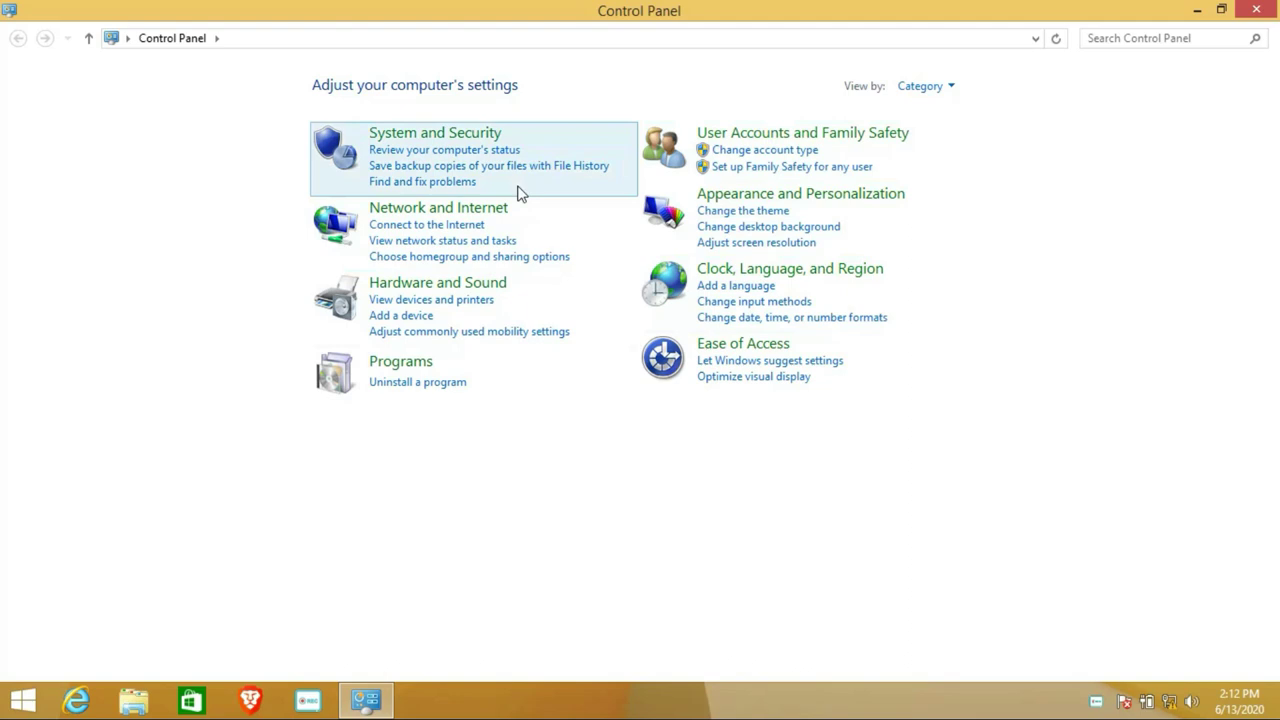
{"action": "left_click", "coordinate": [463, 210]}
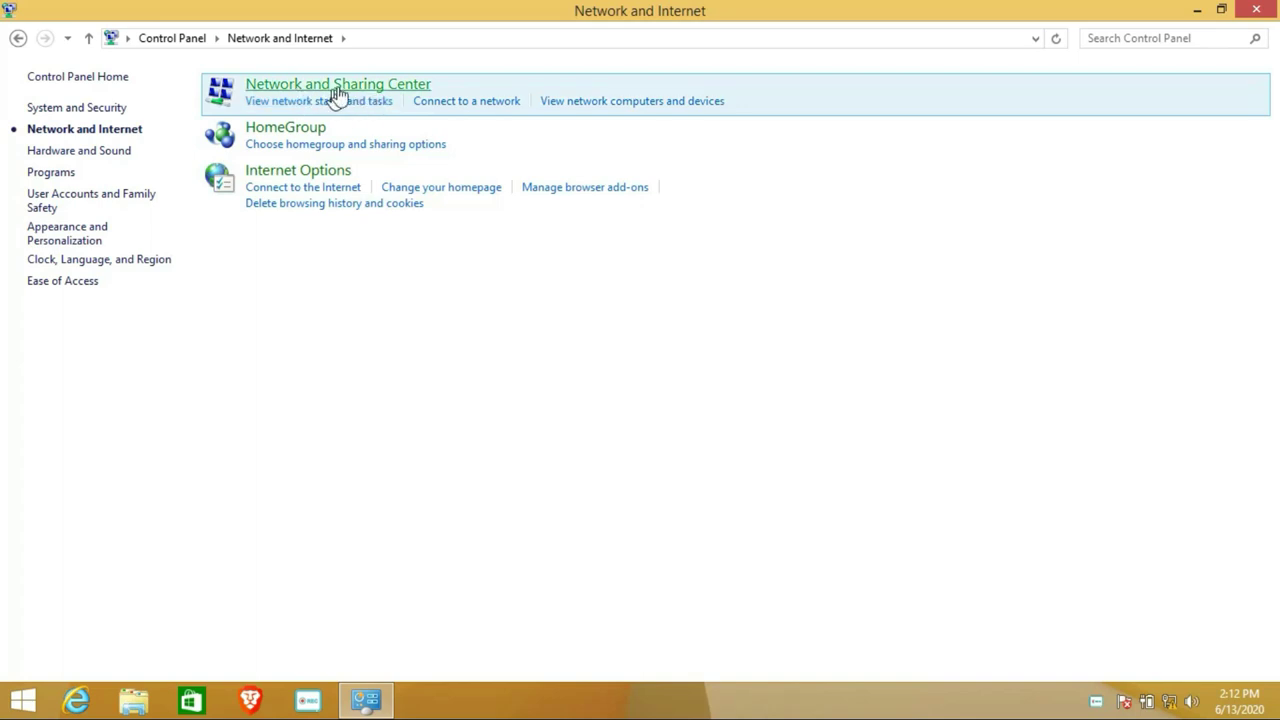
{"action": "left_click", "coordinate": [390, 88]}
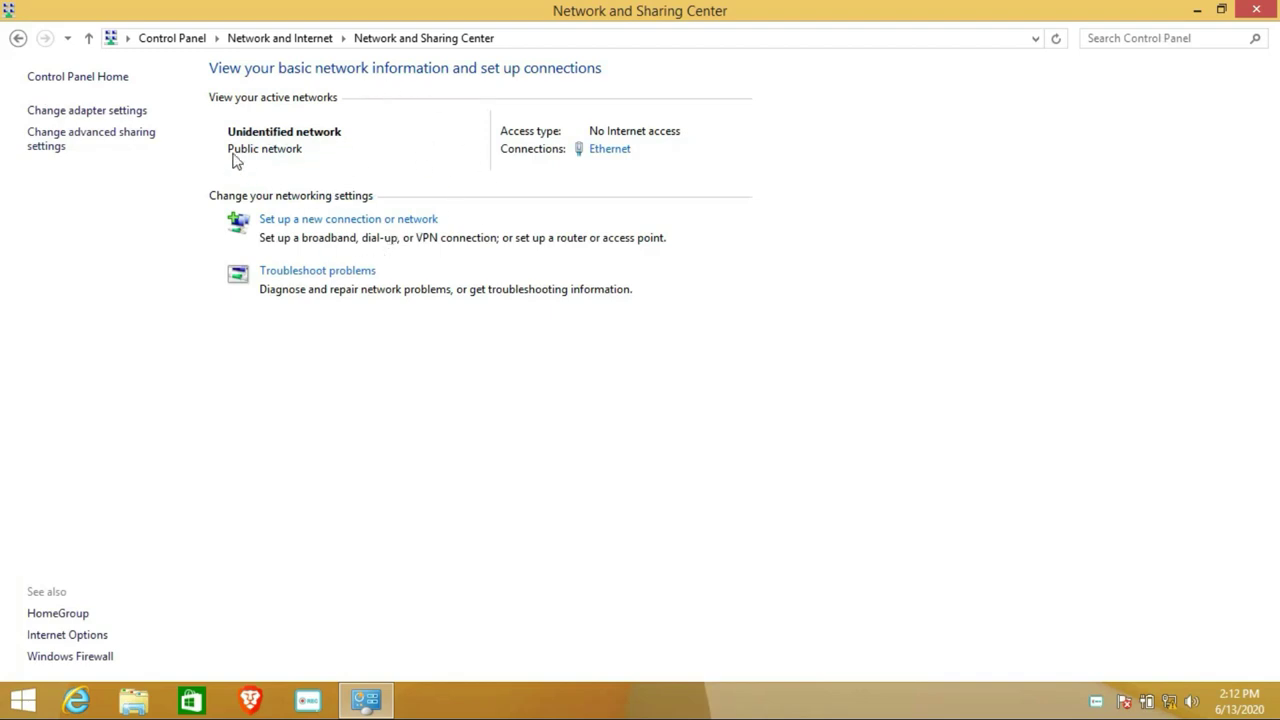
Step: In the advanced sharing settings for all networks, turn on Public folder sharing, turn off password protected sharing, and save the changes
{"action": "left_click", "coordinate": [117, 140]}
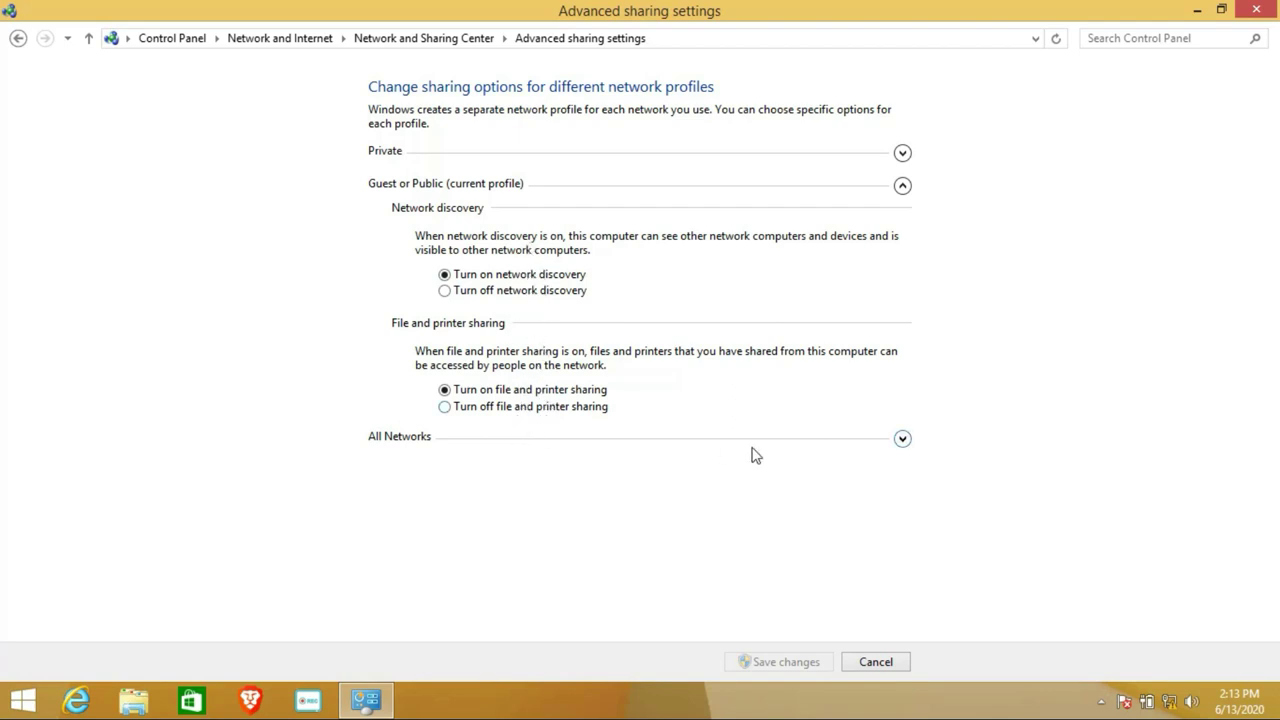
{"action": "left_click", "coordinate": [903, 440]}
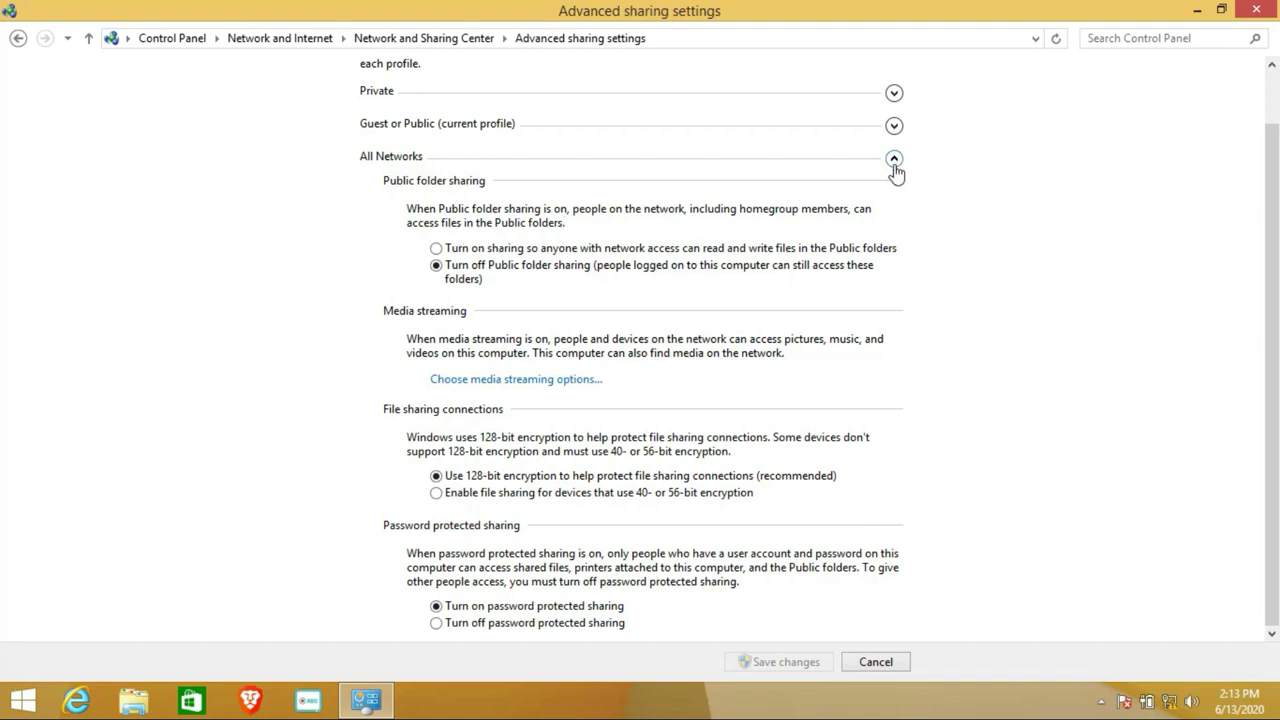
{"action": "left_click", "coordinate": [440, 249]}
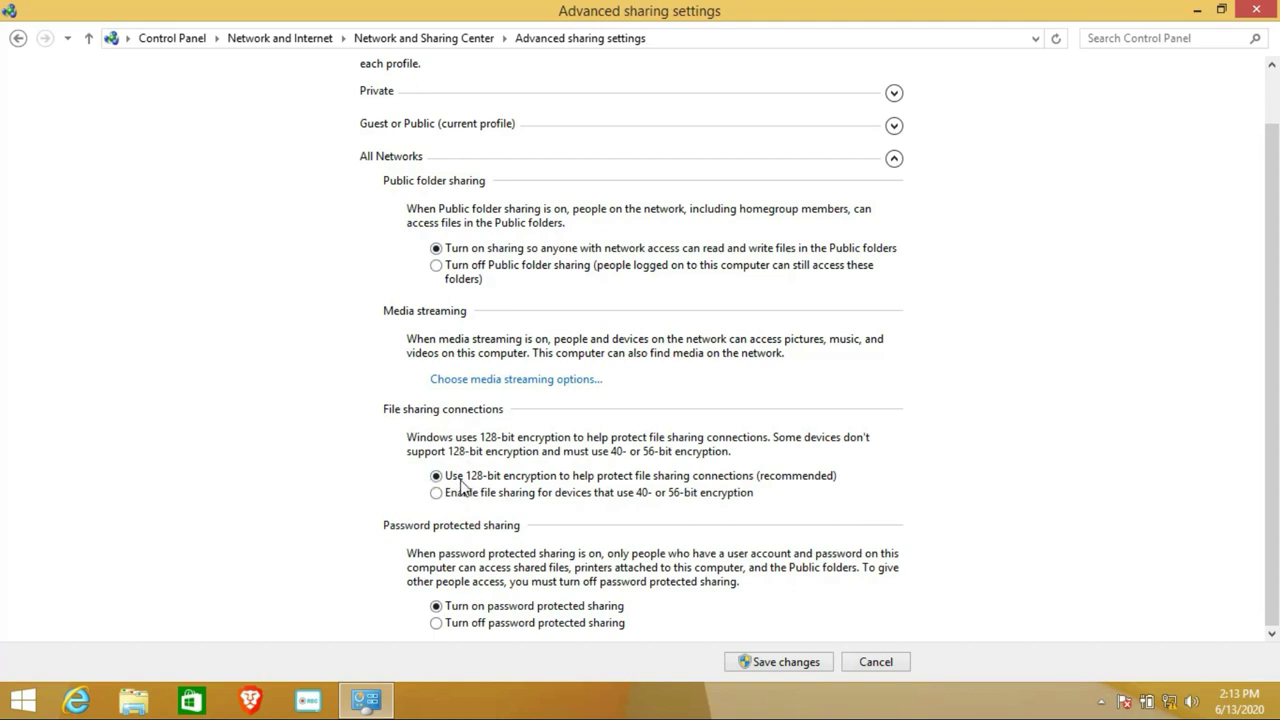
{"action": "left_click", "coordinate": [442, 623]}
{"action": "left_click", "coordinate": [778, 664]}
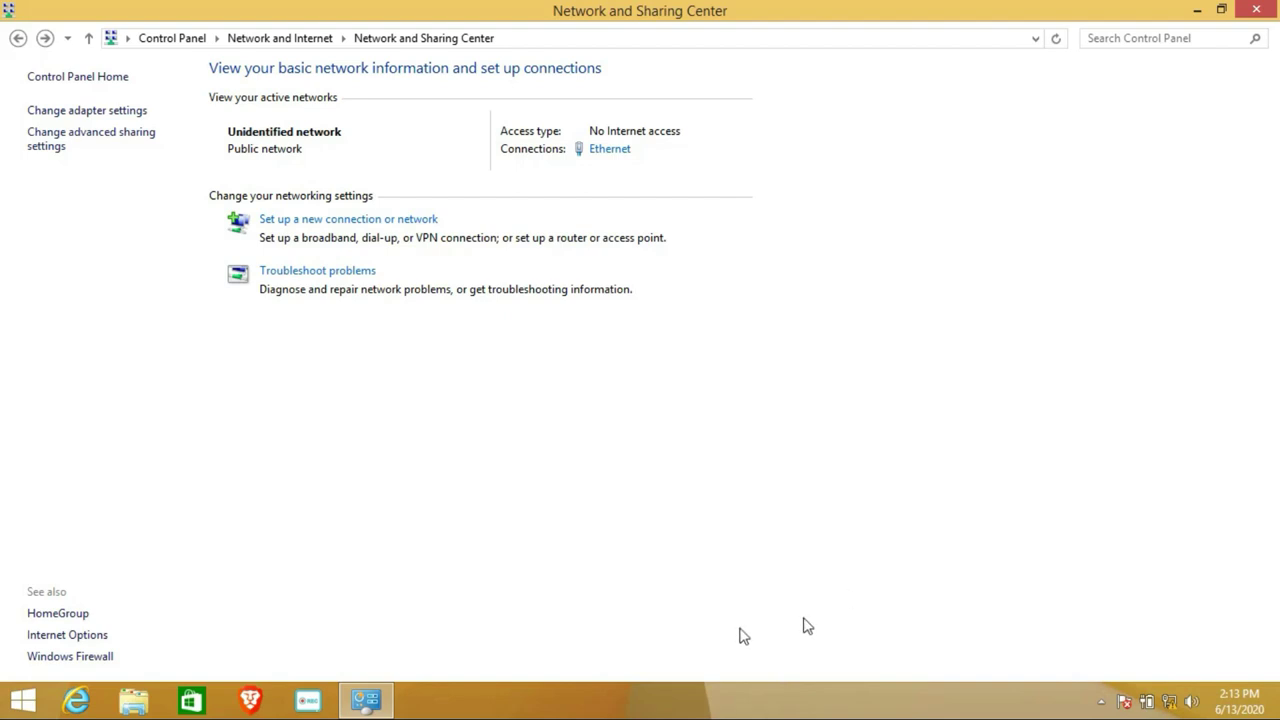
Step: In the Ethernet connection's IPv4 properties, assign the static IP address 192.168.1.1 with subnet mask 255.255.255.0
{"action": "left_click", "coordinate": [607, 149]}
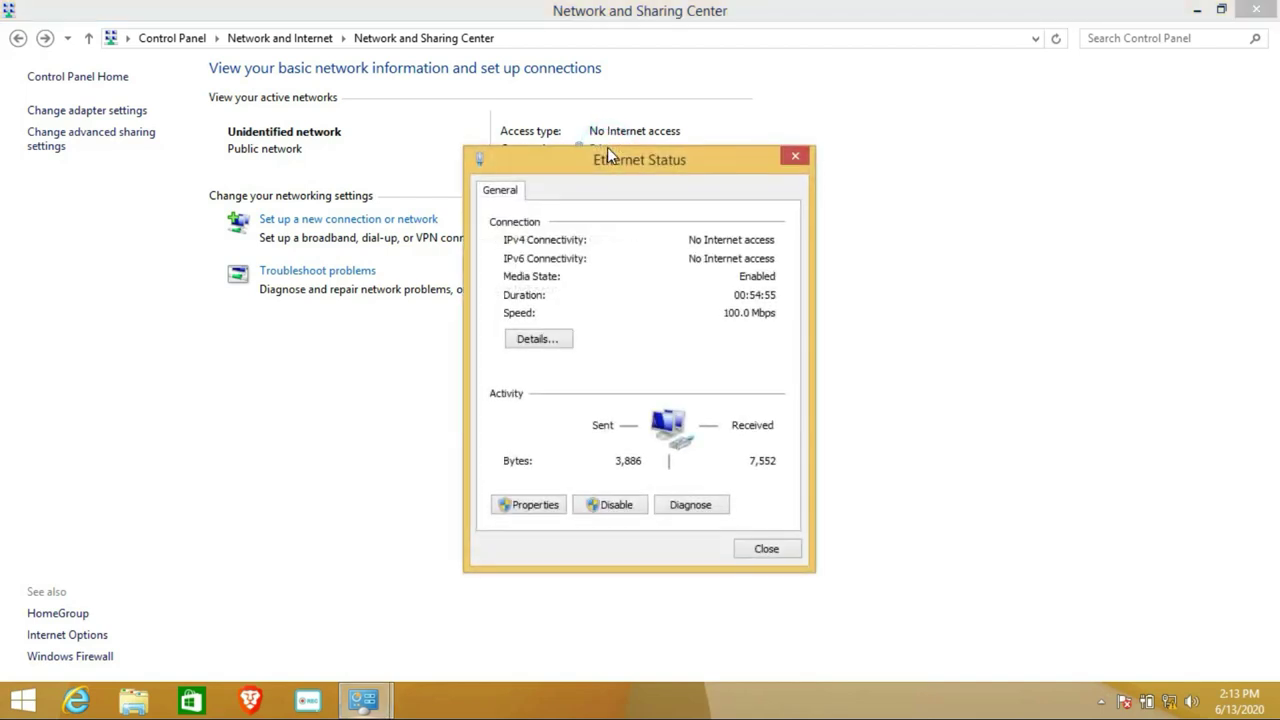
{"action": "left_click", "coordinate": [526, 512]}
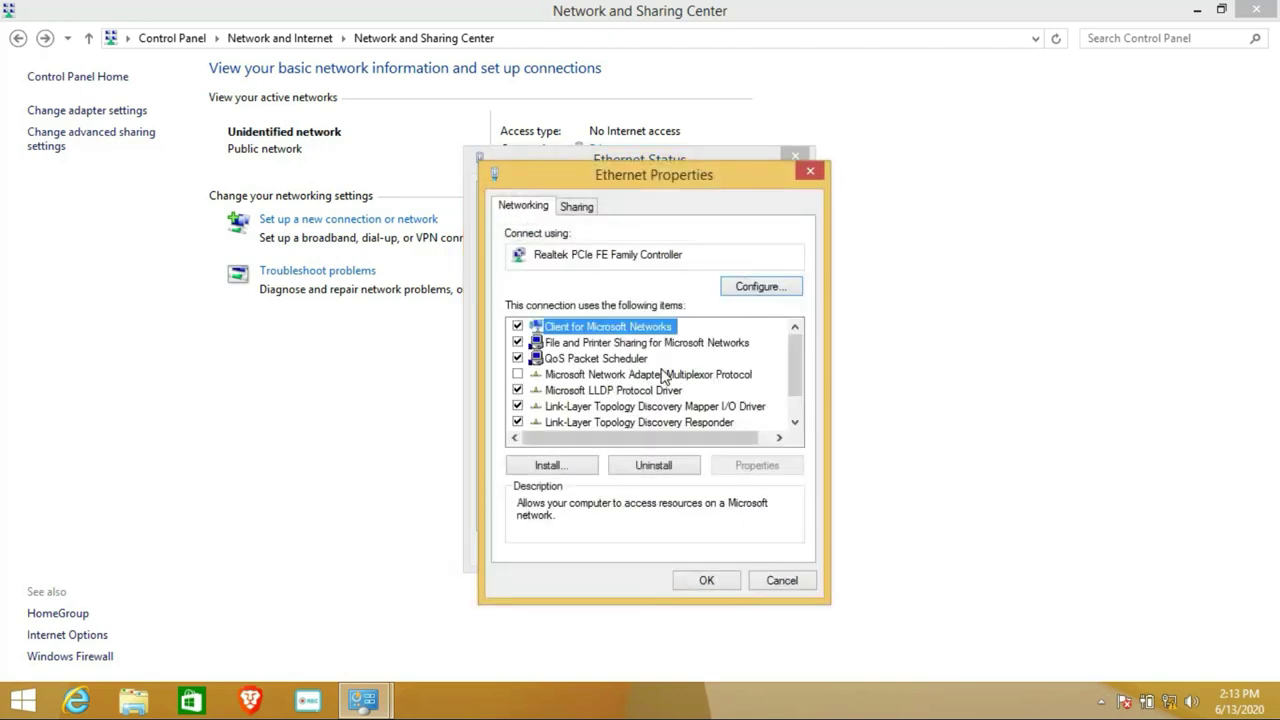
{"action": "scroll", "coordinate": [664, 376], "scroll_direction": "down", "scroll_amount": 1}
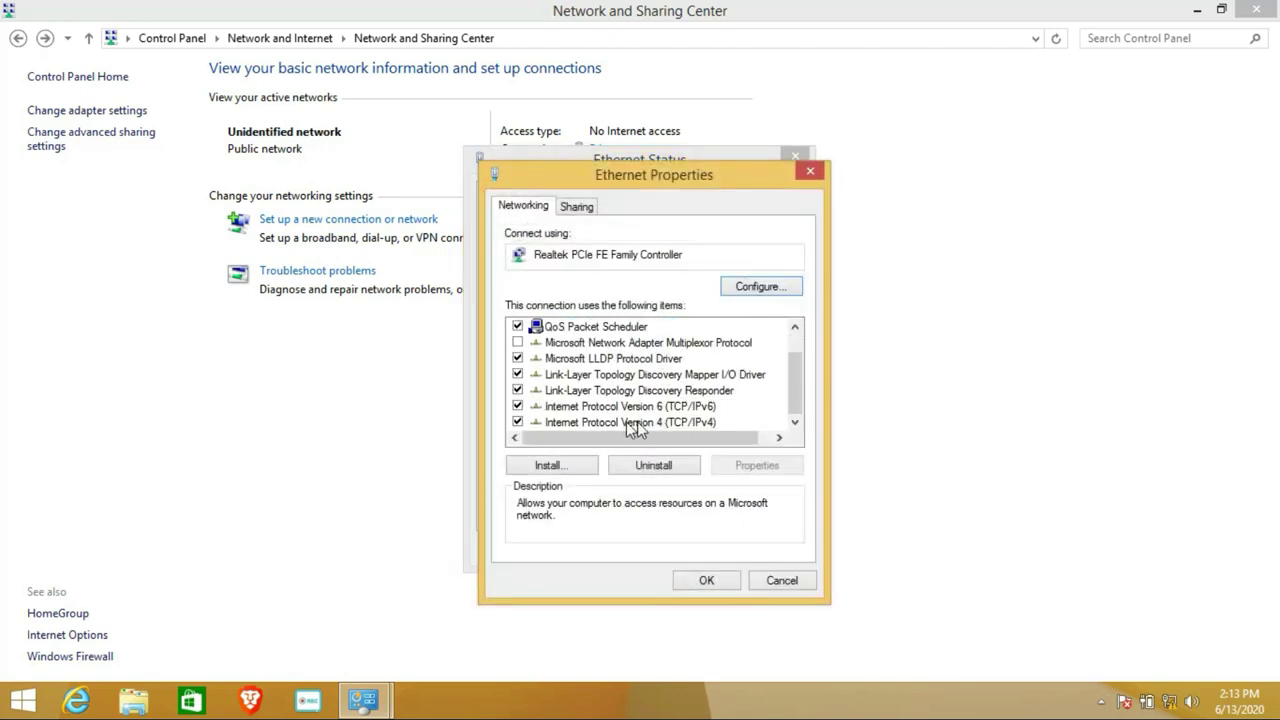
{"action": "double_click", "coordinate": [625, 423]}
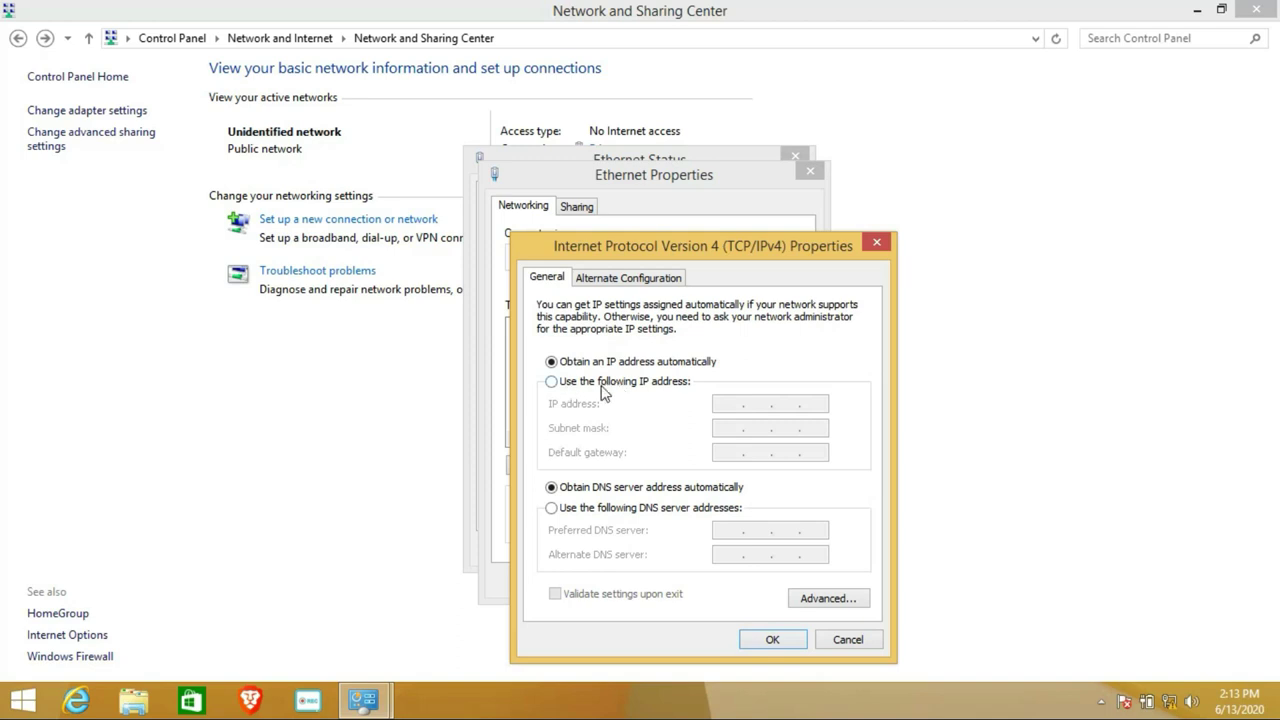
{"action": "left_click", "coordinate": [584, 387]}
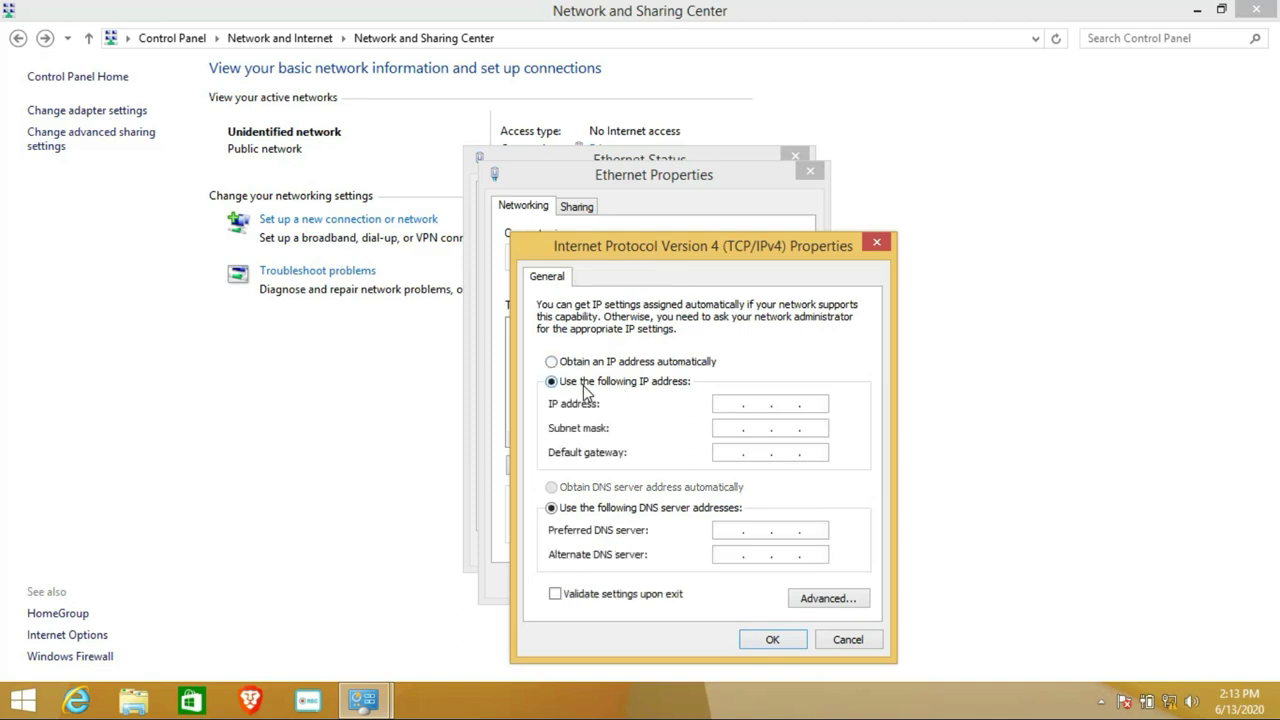
{"action": "left_click", "coordinate": [727, 403]}
{"action": "type", "text": "192 . 168 . 1 . 1"}
{"action": "left_click", "coordinate": [726, 429]}
Step: Set the default gateway to 192.168.1.2 and the preferred DNS server to 8.8.8.8, and apply the Ethernet settings
{"action": "type", "text": "192"}
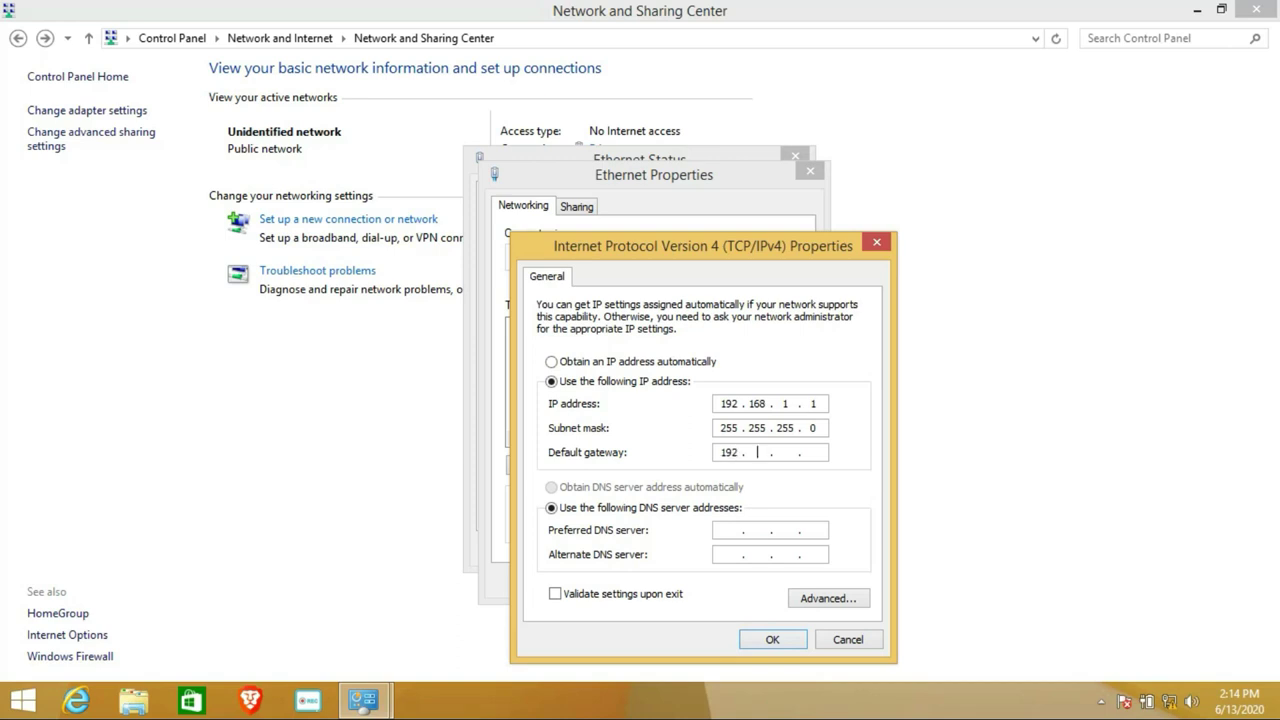
{"action": "type", "text": "68 . 1"}
{"action": "left_click", "coordinate": [812, 453]}
{"action": "type", "text": "2"}
{"action": "left_click", "coordinate": [733, 529]}
{"action": "type", "text": "8.8.8.8"}
{"action": "left_click", "coordinate": [772, 639]}
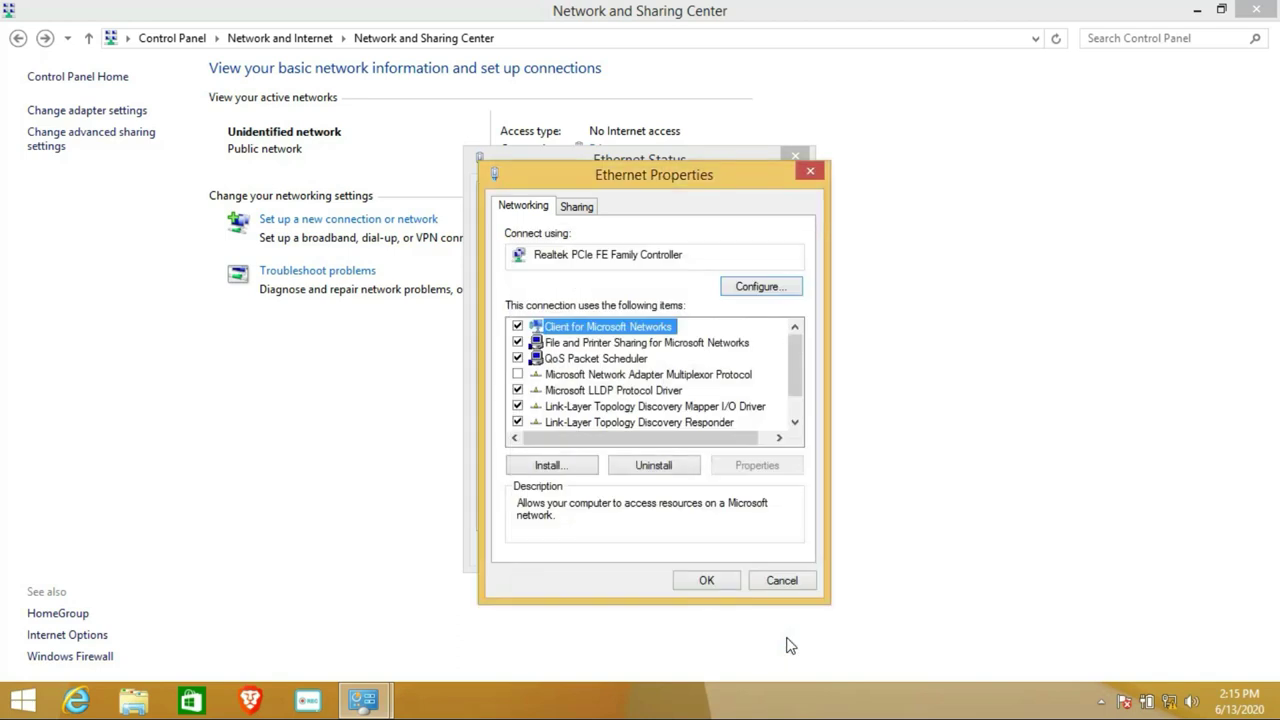
{"action": "scroll", "coordinate": [657, 404], "scroll_direction": "down", "scroll_amount": 1}
{"action": "scroll", "coordinate": [657, 420], "scroll_direction": "up", "scroll_amount": 1}
{"action": "scroll", "coordinate": [660, 418], "scroll_direction": "down", "scroll_amount": 1}
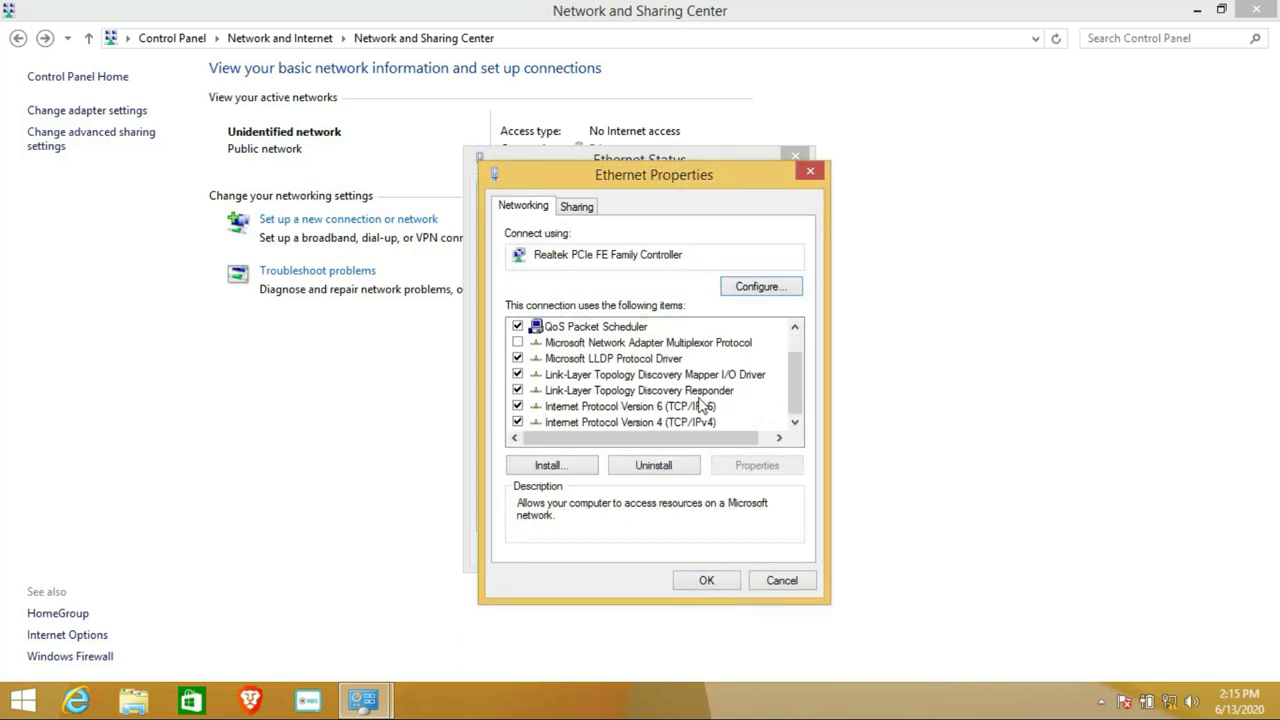
{"action": "left_click", "coordinate": [718, 582]}
{"action": "left_click", "coordinate": [767, 548]}
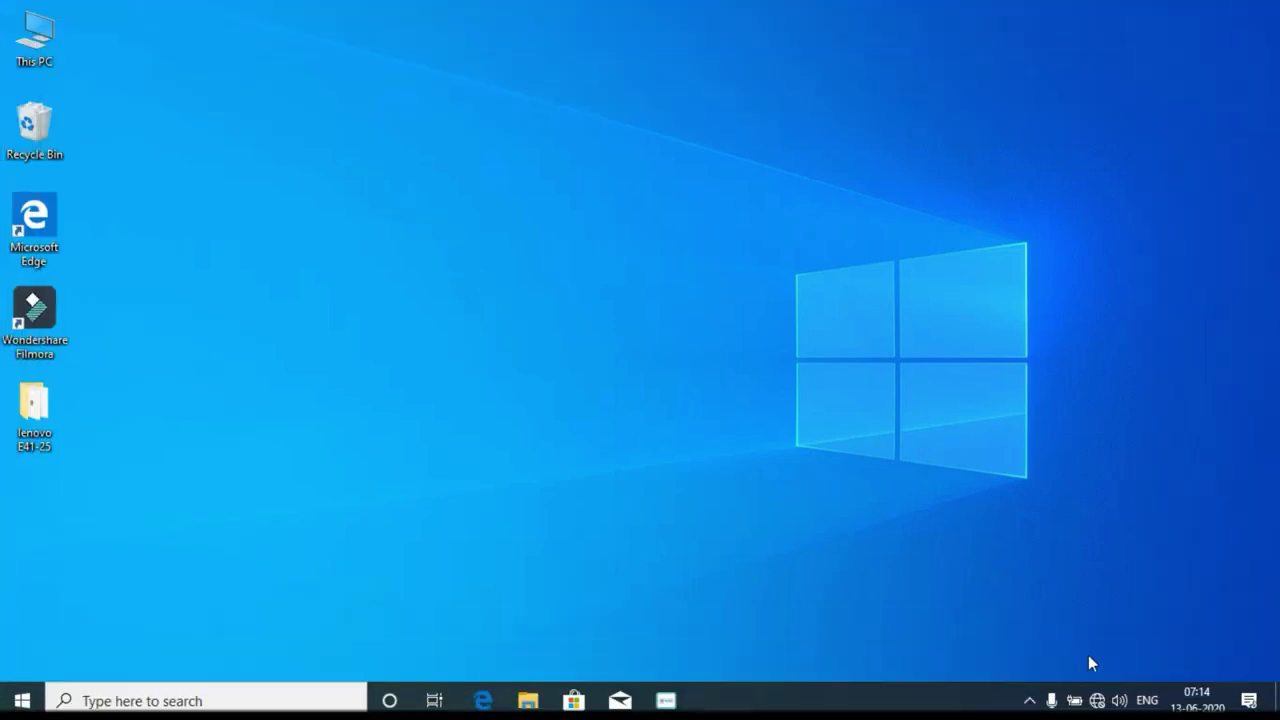
Step: On the Windows 10 computer, check the network connections and open the Network and Sharing Centre in Control Panel
{"action": "left_click", "coordinate": [1097, 700]}
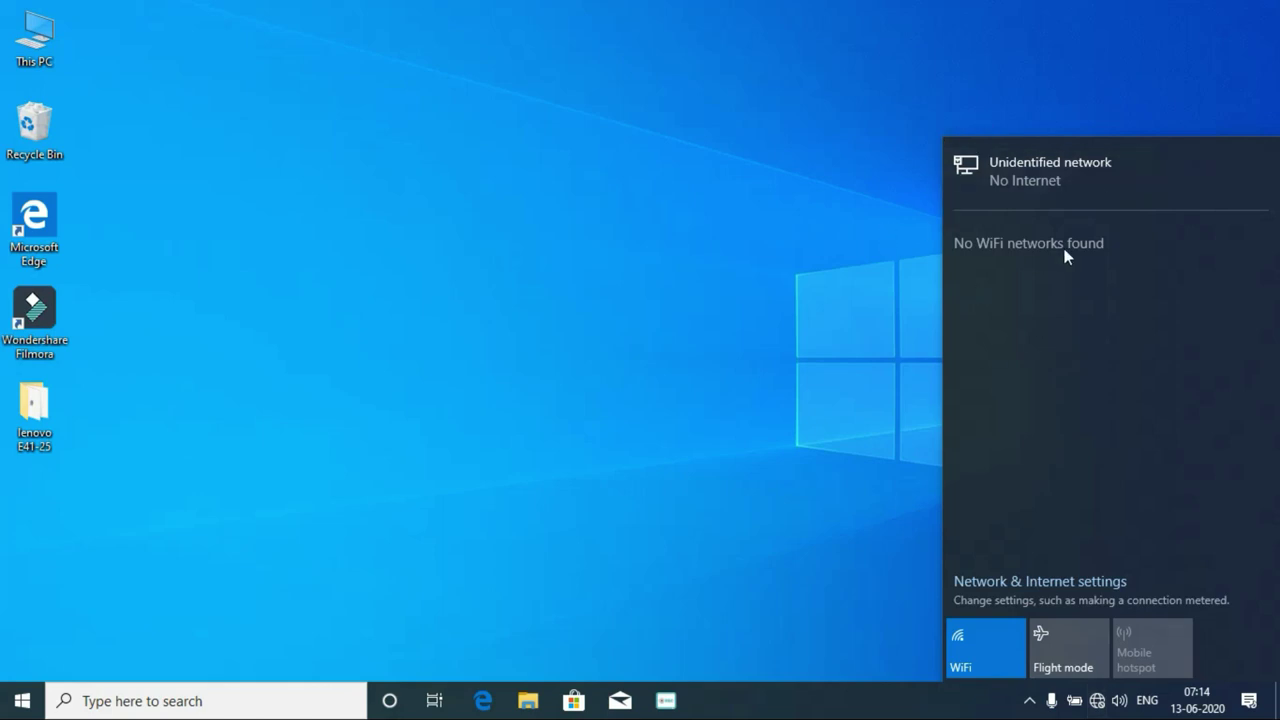
{"action": "left_click", "coordinate": [572, 358]}
{"action": "left_click", "coordinate": [22, 700]}
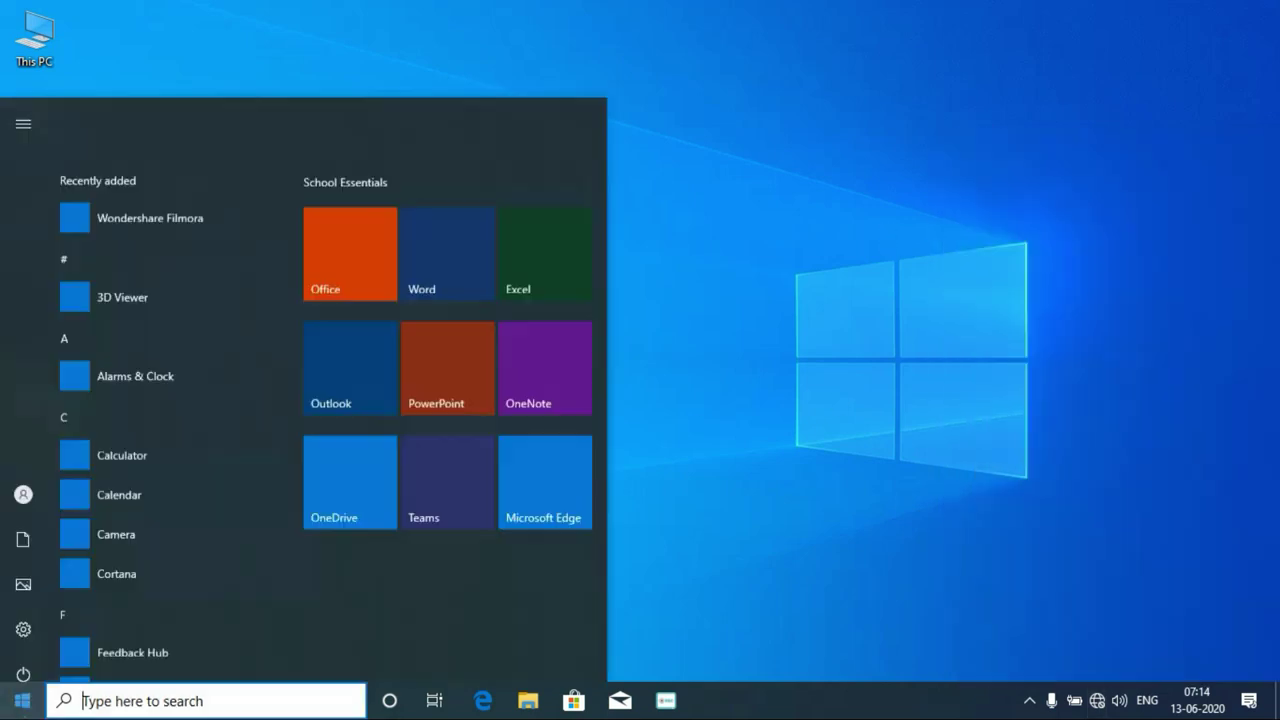
{"action": "type", "text": "cont"}
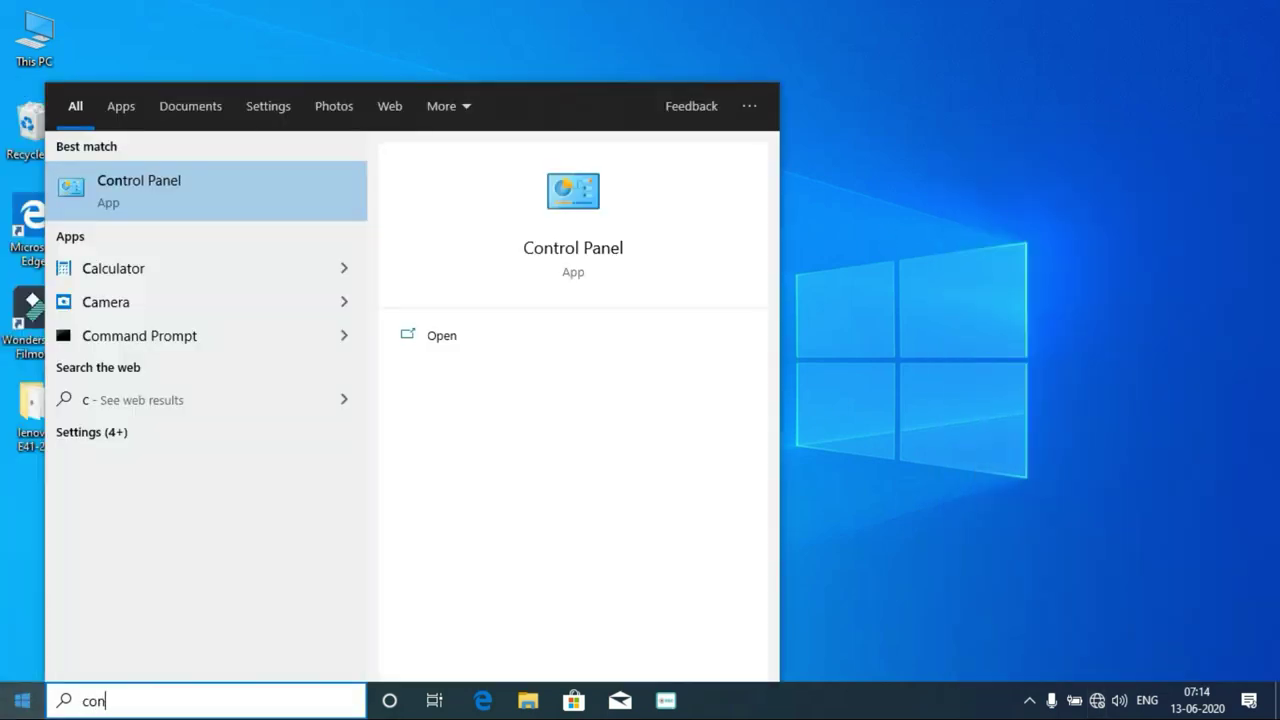
{"action": "left_click", "coordinate": [84, 212]}
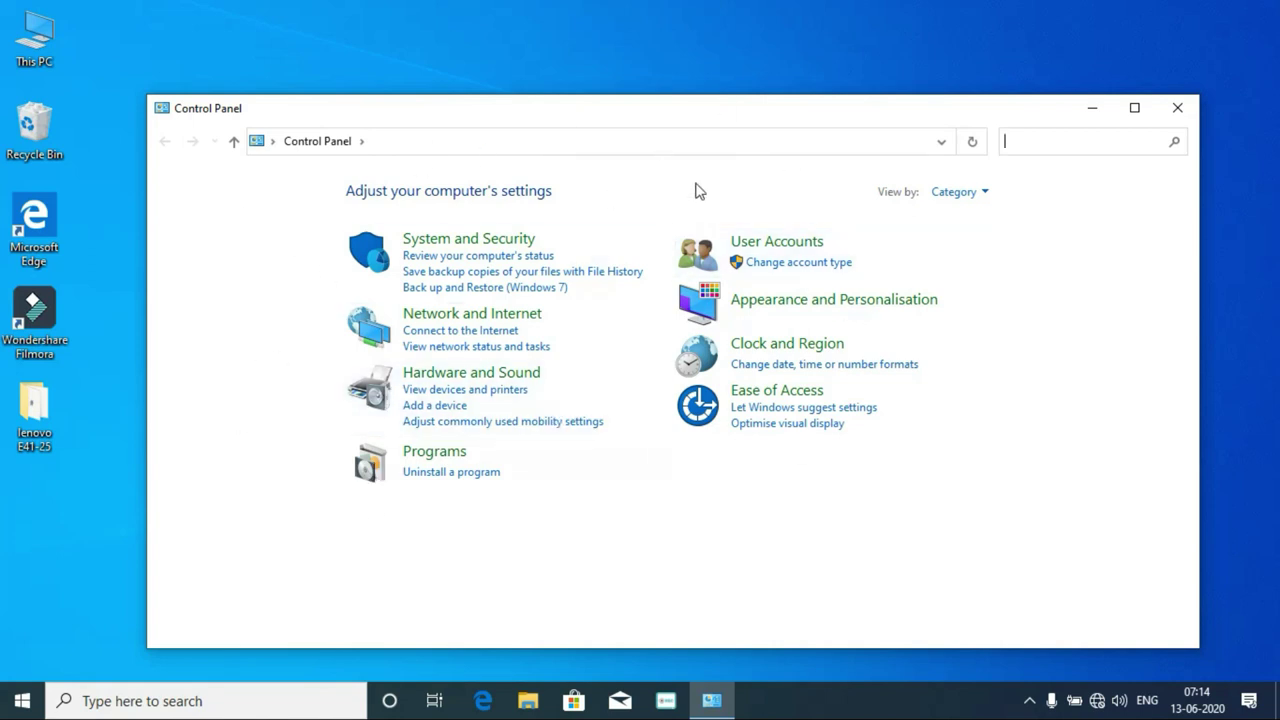
{"action": "left_click", "coordinate": [455, 318]}
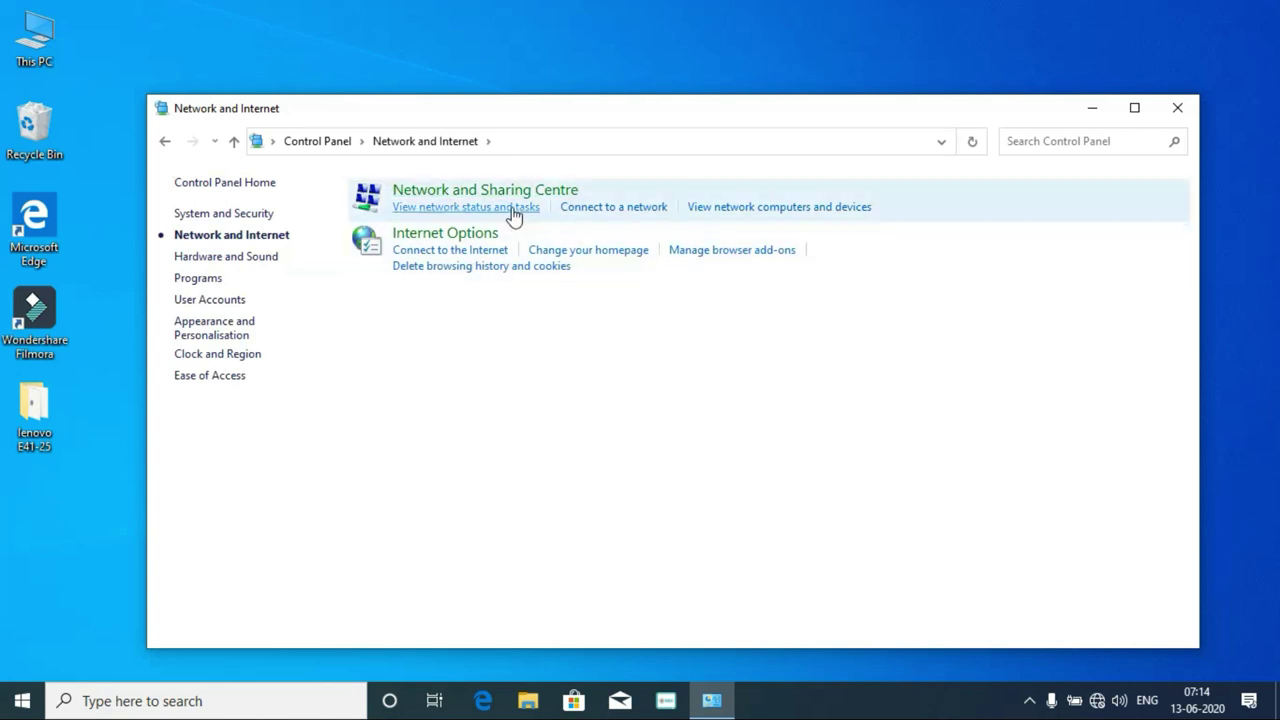
{"action": "left_click", "coordinate": [522, 190]}
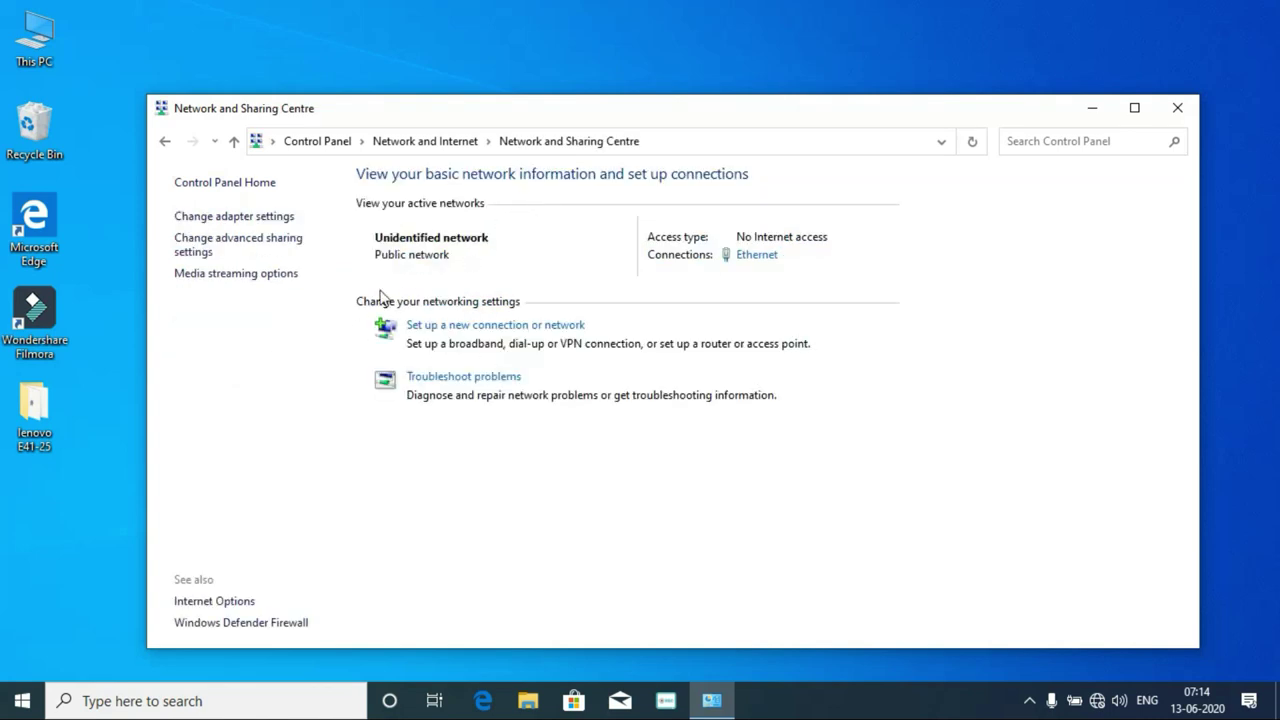
Step: For all networks on the Windows 10 computer, turn on Public folder sharing, turn off password-protected sharing, and save the changes
{"action": "left_click", "coordinate": [226, 242]}
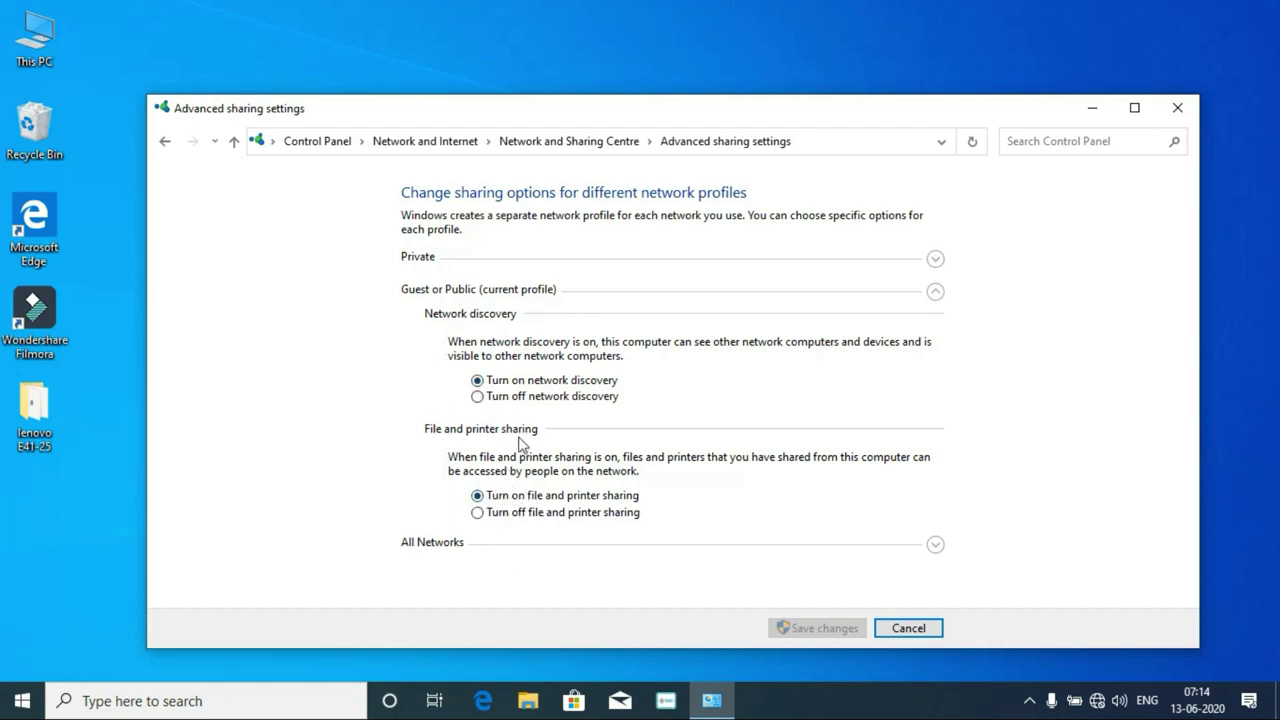
{"action": "left_click", "coordinate": [934, 291]}
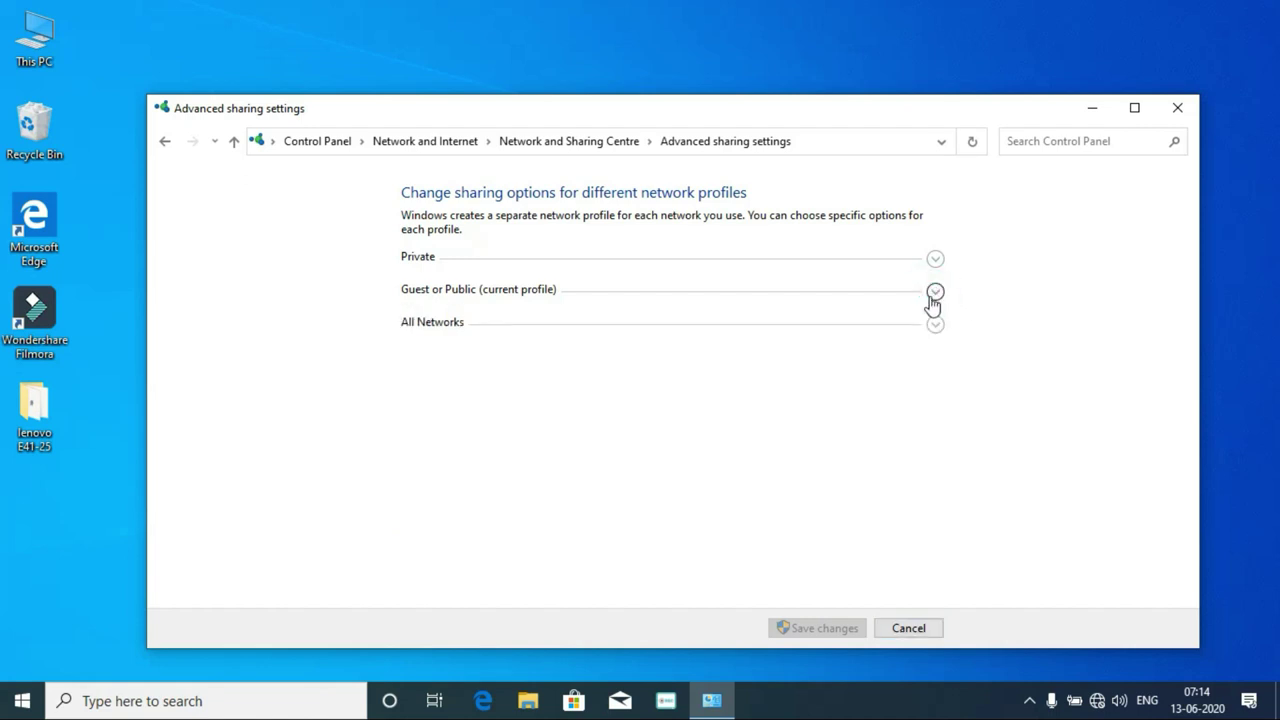
{"action": "left_click", "coordinate": [933, 292]}
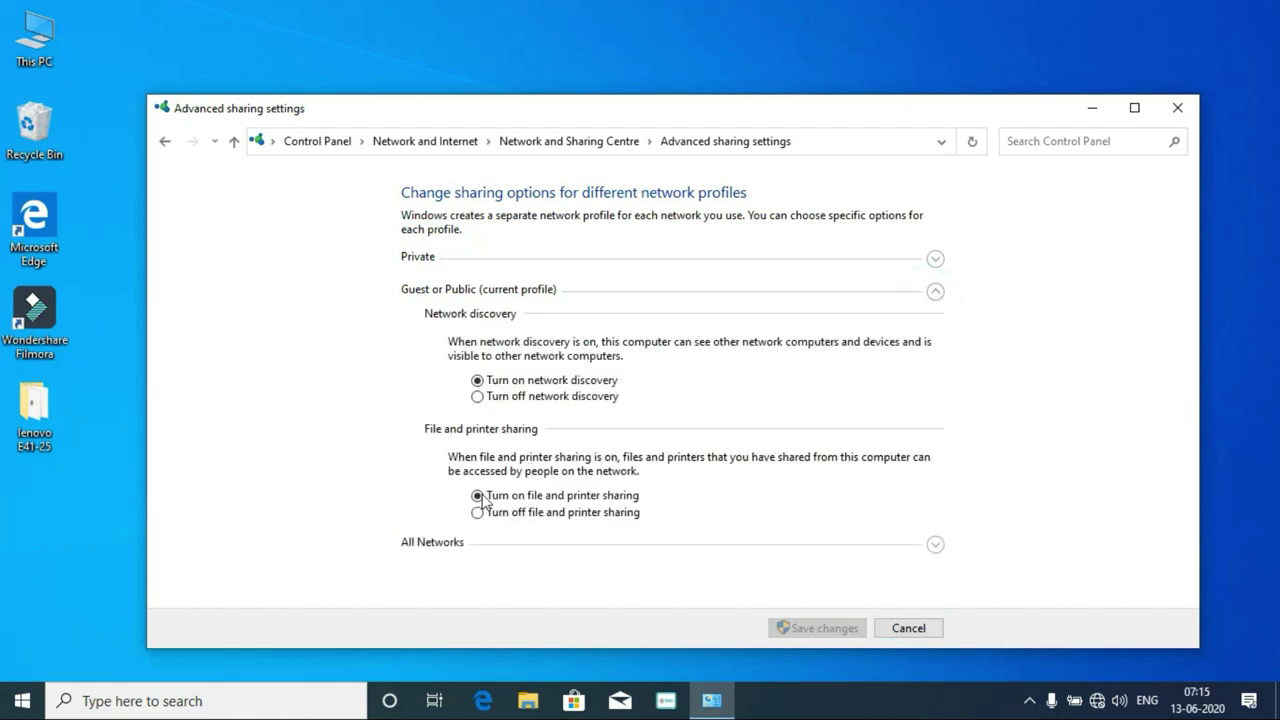
{"action": "left_click", "coordinate": [934, 292]}
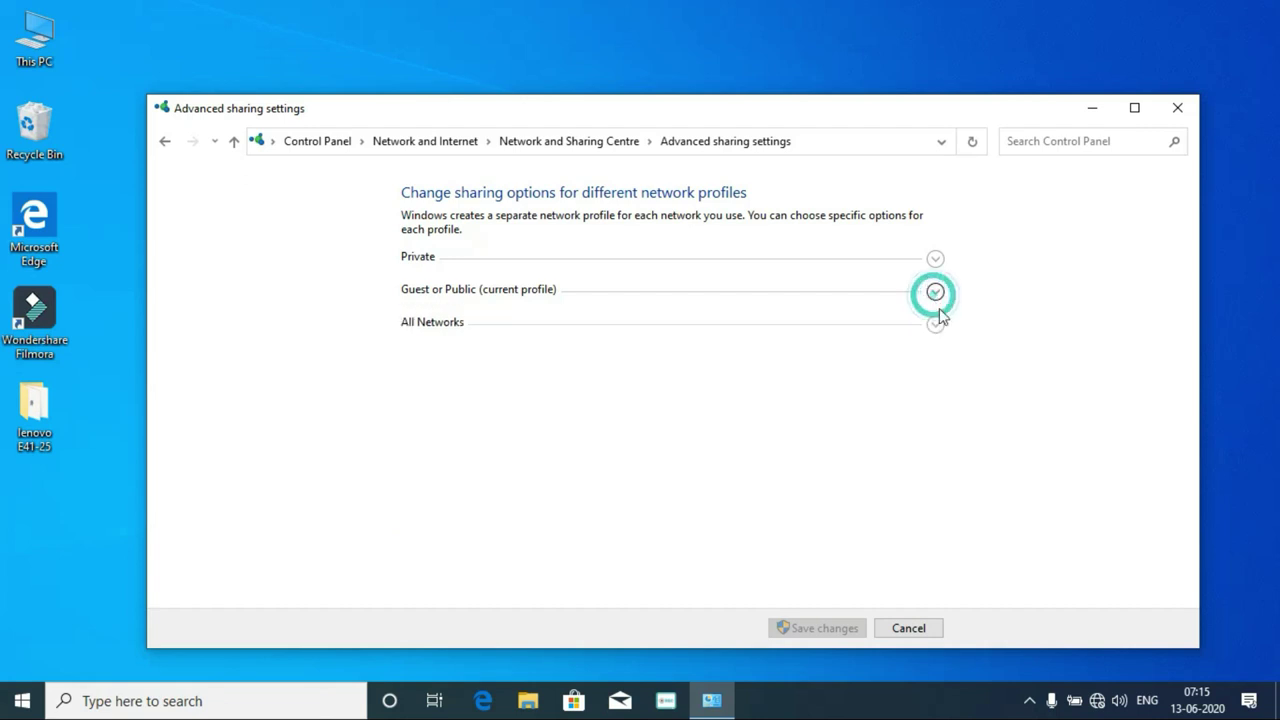
{"action": "left_click", "coordinate": [936, 327]}
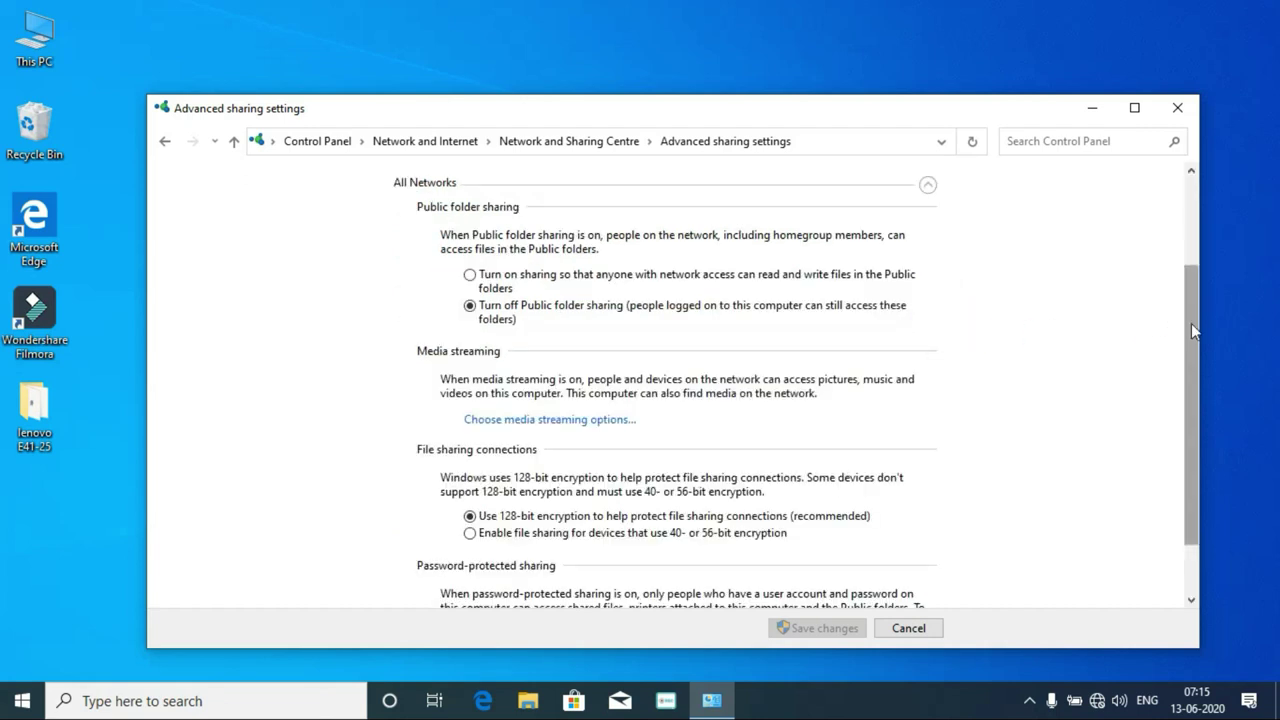
{"action": "left_click_drag", "start_coordinate": [1191, 323], "coordinate": [1192, 356]}
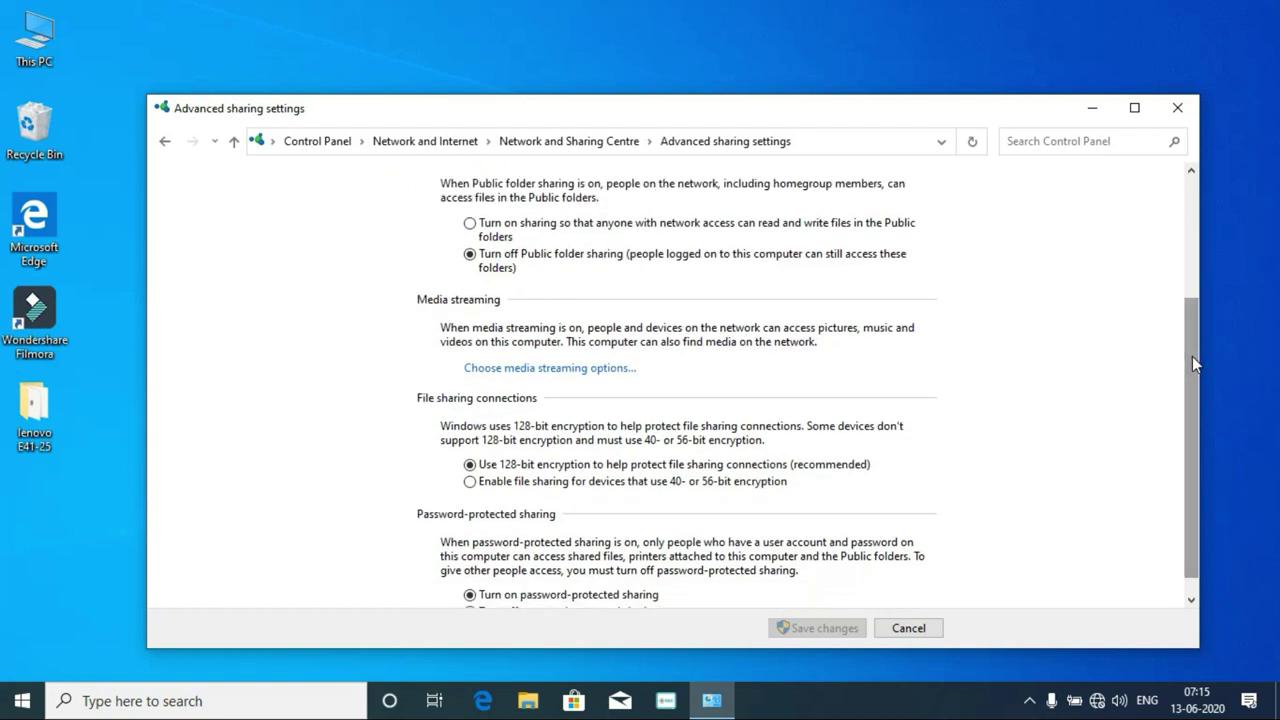
{"action": "left_click", "coordinate": [610, 224]}
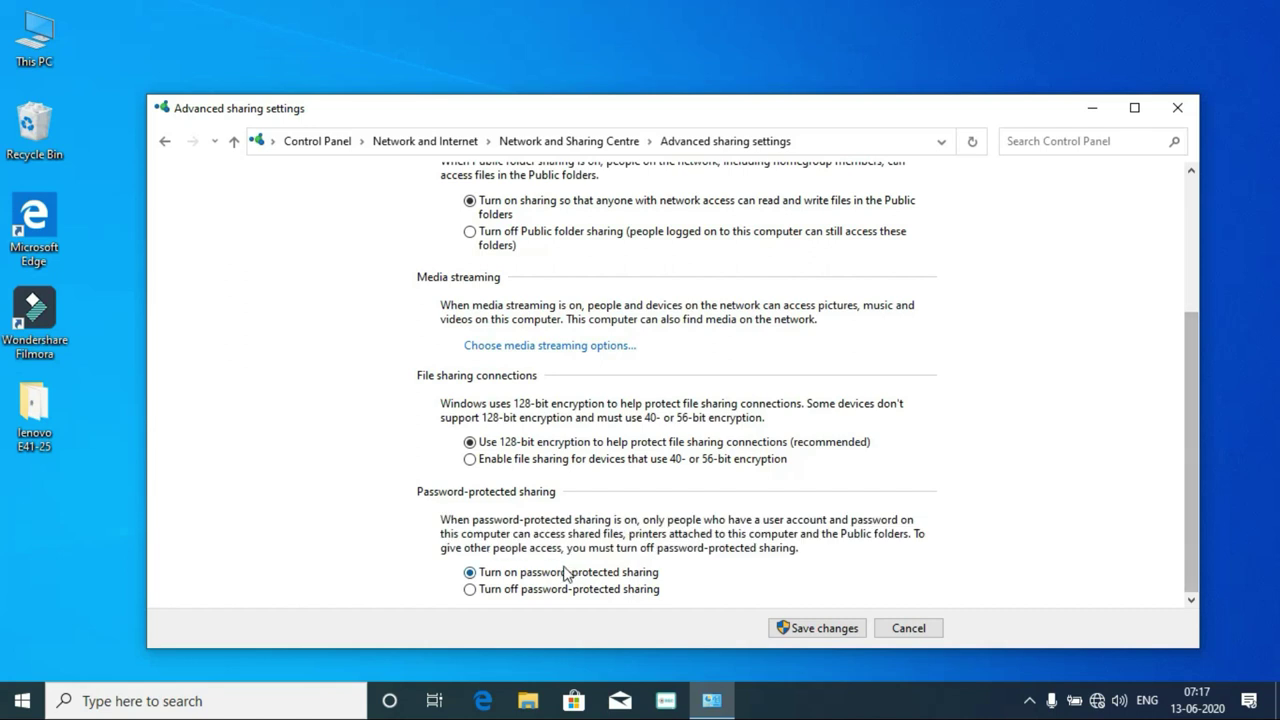
{"action": "left_click", "coordinate": [517, 592]}
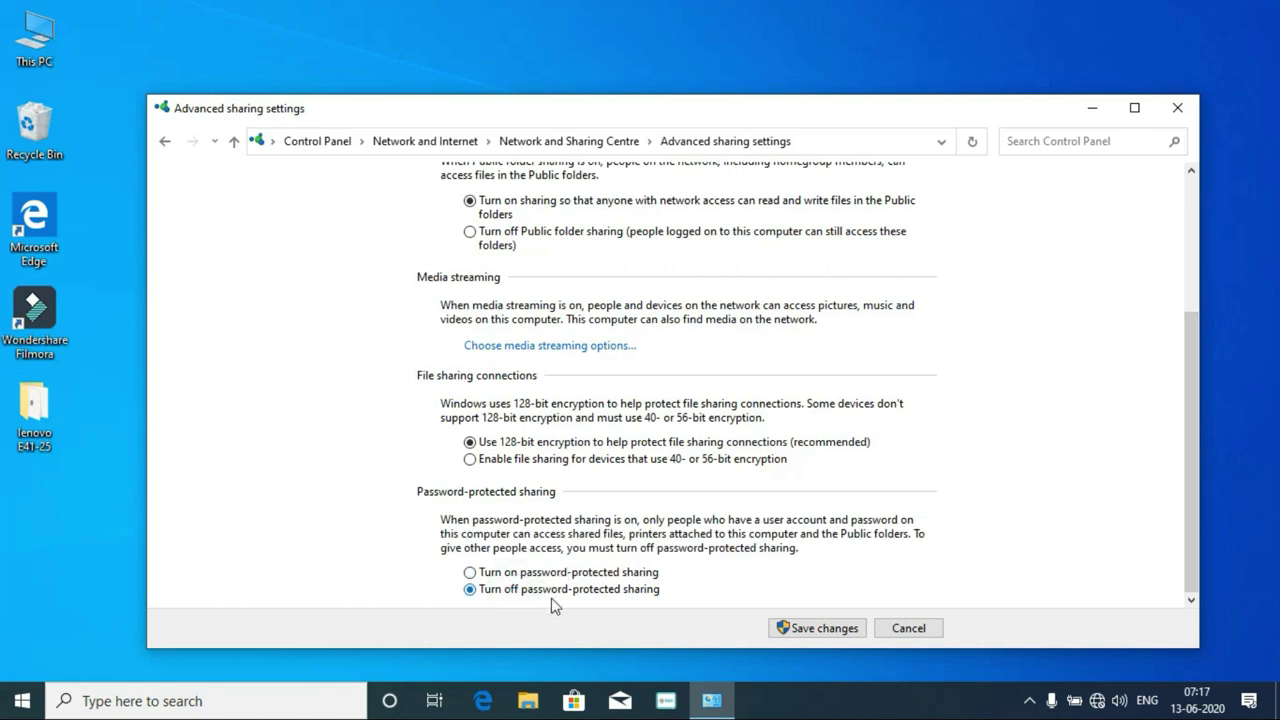
{"action": "left_click", "coordinate": [791, 624]}
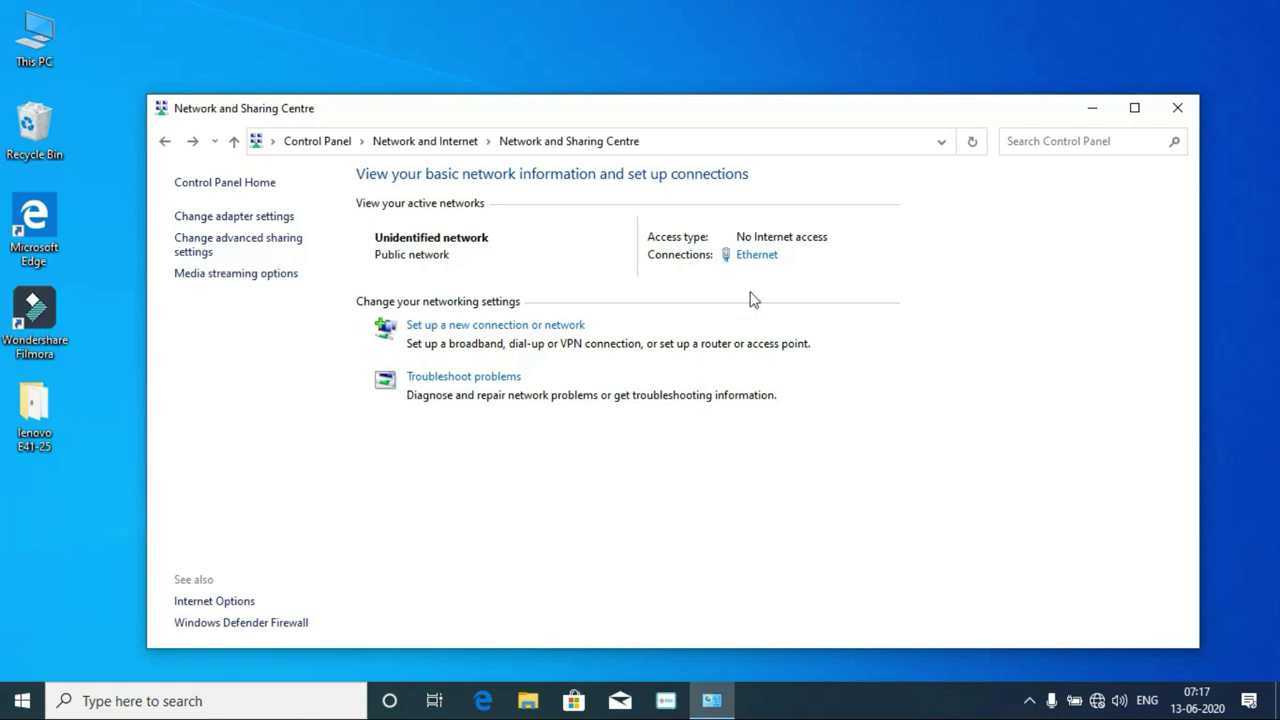
Step: In the Windows 10 Ethernet connection's IPv4 properties, assign the static IP address 192.168.1.2 with subnet mask 255.255.255.0
{"action": "left_click", "coordinate": [748, 257]}
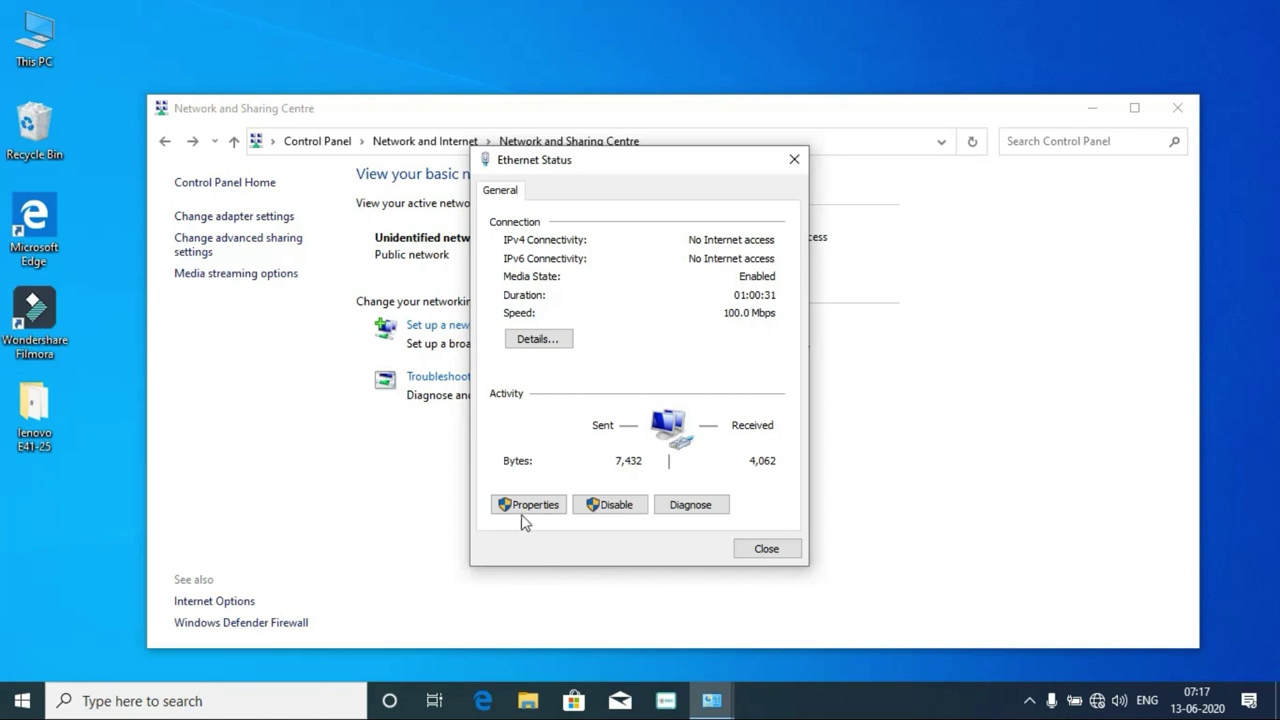
{"action": "left_click", "coordinate": [530, 508]}
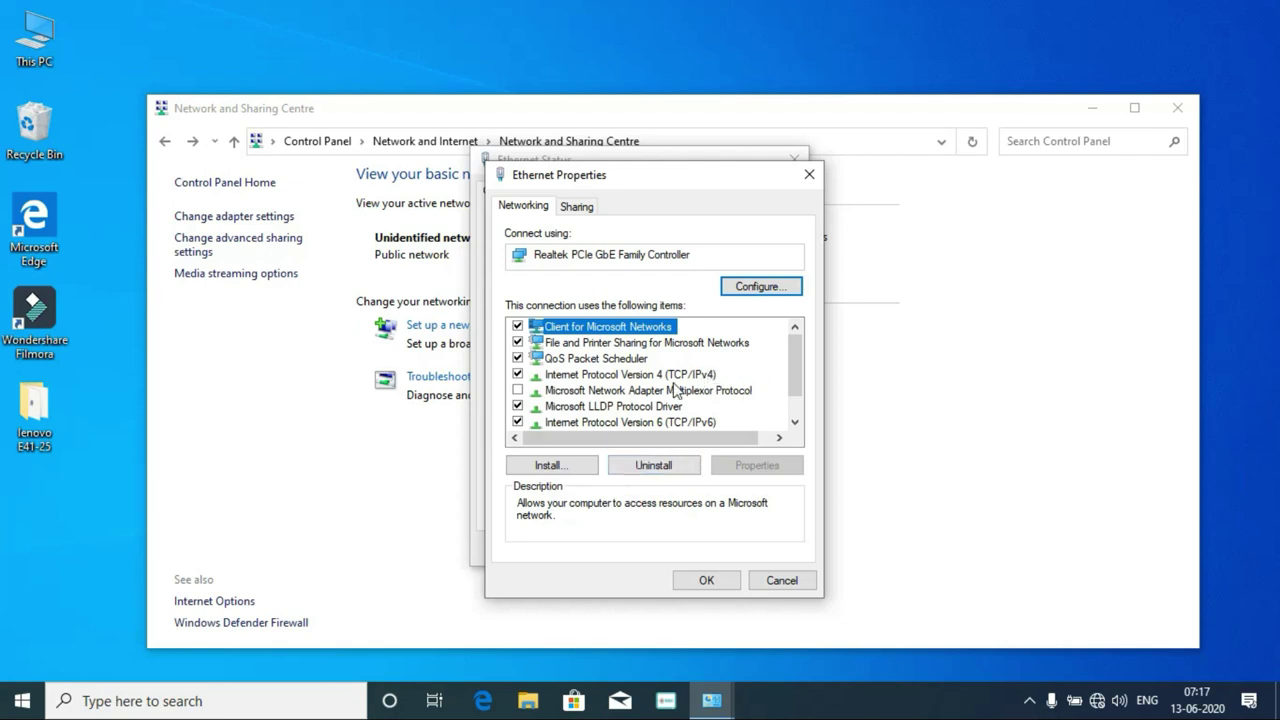
{"action": "left_click", "coordinate": [662, 376]}
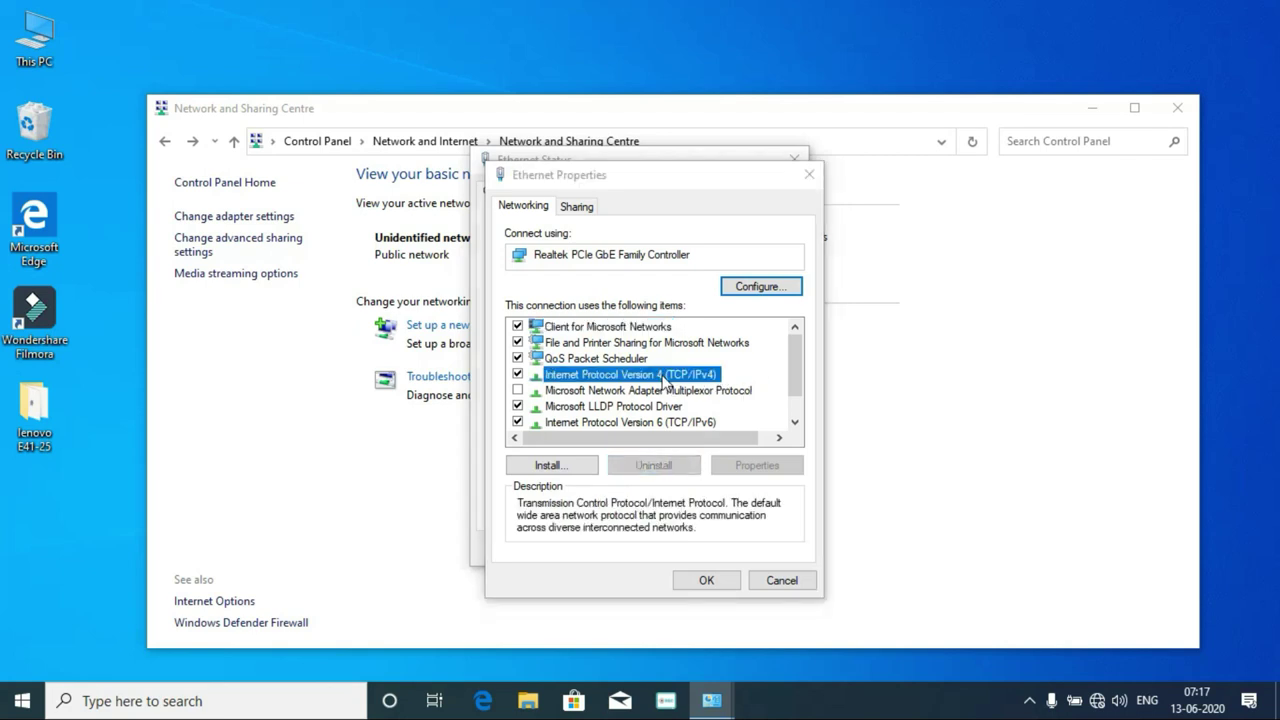
{"action": "double_click", "coordinate": [662, 376]}
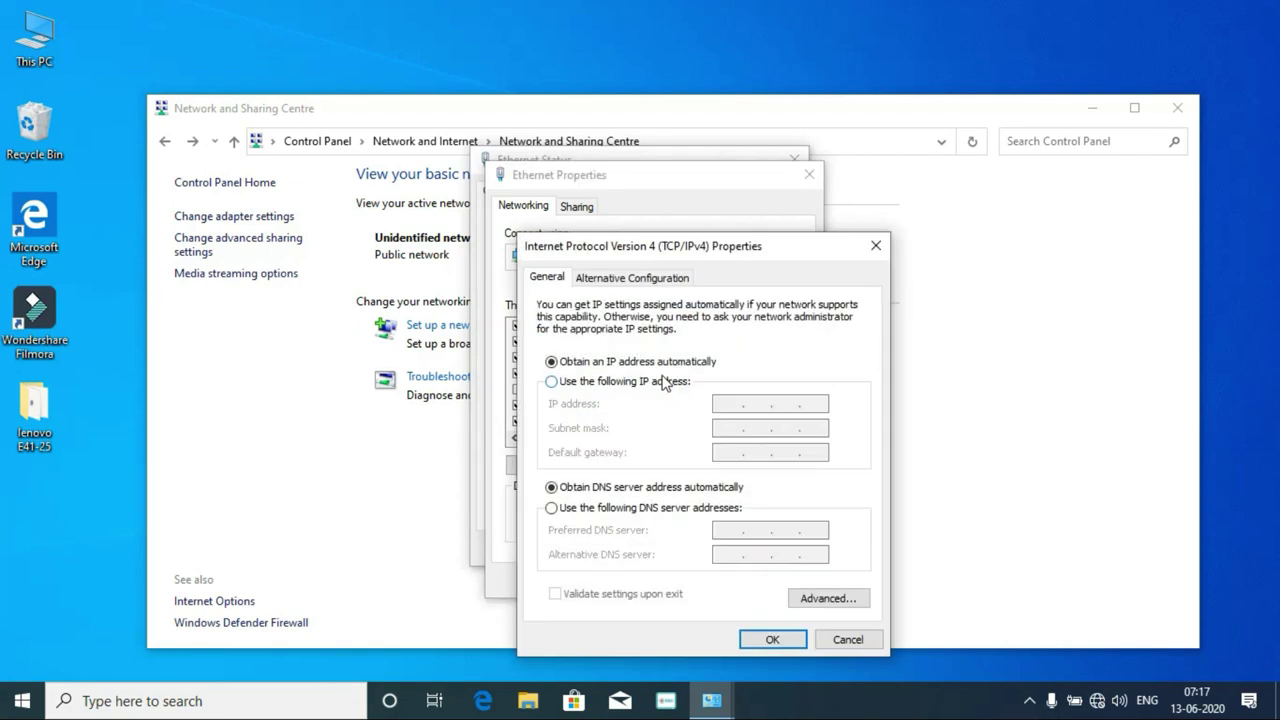
{"action": "left_click", "coordinate": [640, 384]}
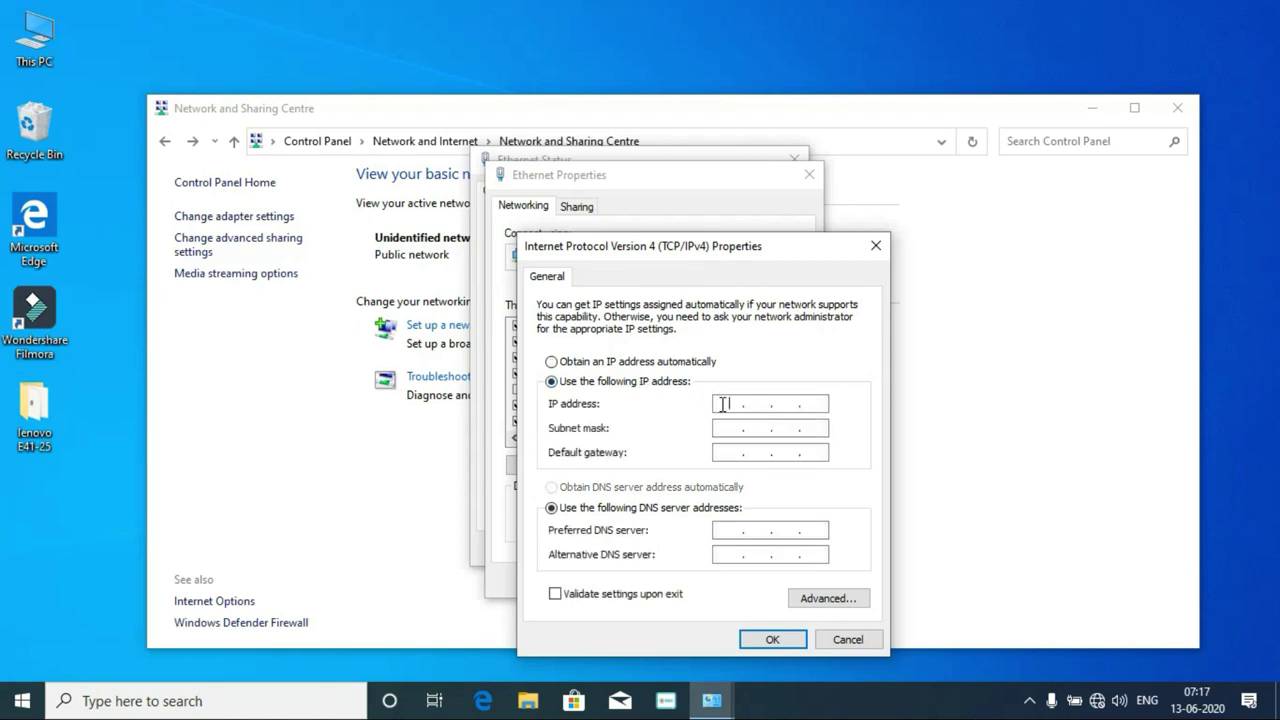
{"action": "left_click", "coordinate": [722, 404]}
{"action": "type", "text": "192 . 168 . 1 ."}
{"action": "left_click", "coordinate": [811, 404]}
{"action": "type", "text": "2"}
{"action": "left_click", "coordinate": [728, 427]}
Step: Set the default gateway to 192.168.1.1 and the preferred DNS server to 8.8.8.8, apply the Ethernet settings, and close the network windows
{"action": "type", "text": "192 . "}
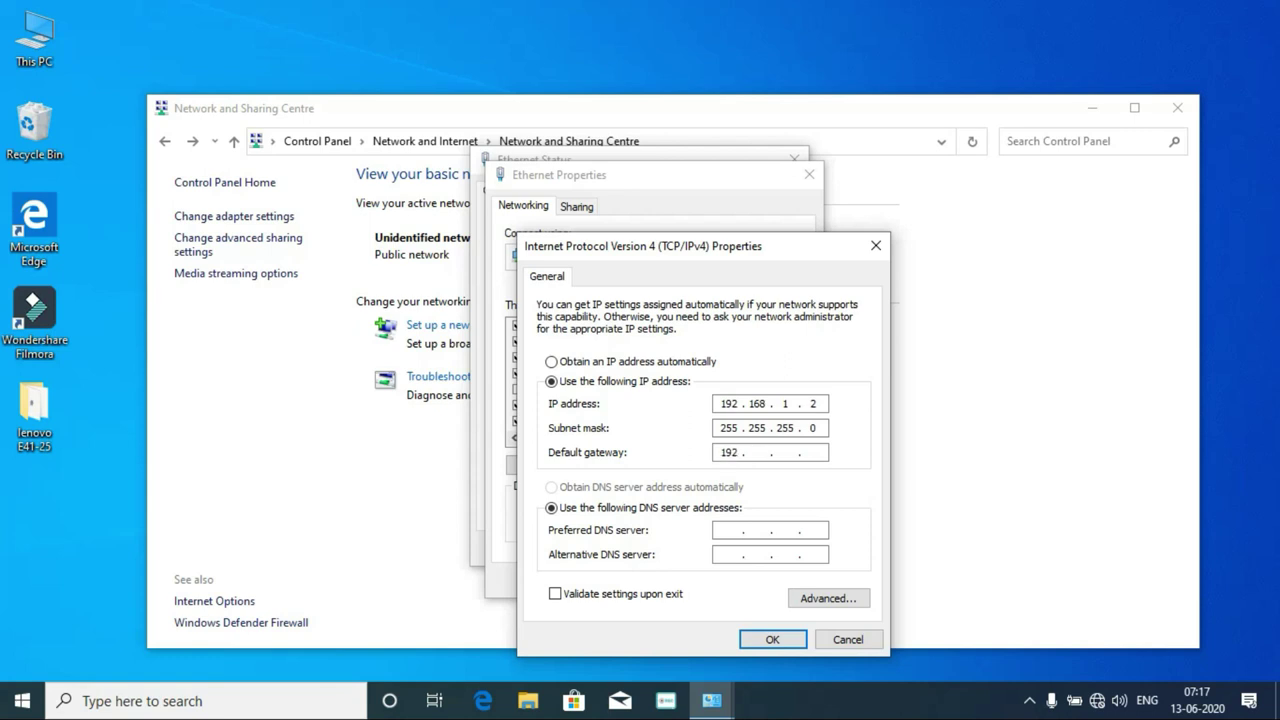
{"action": "type", "text": "168 . 1"}
{"action": "left_click", "coordinate": [817, 453]}
{"action": "type", "text": "1"}
{"action": "left_click", "coordinate": [727, 531]}
{"action": "type", "text": "8"}
{"action": "type", "text": ". 8 . 8 . 8"}
{"action": "left_click", "coordinate": [771, 640]}
{"action": "left_click", "coordinate": [718, 588]}
{"action": "left_click", "coordinate": [764, 549]}
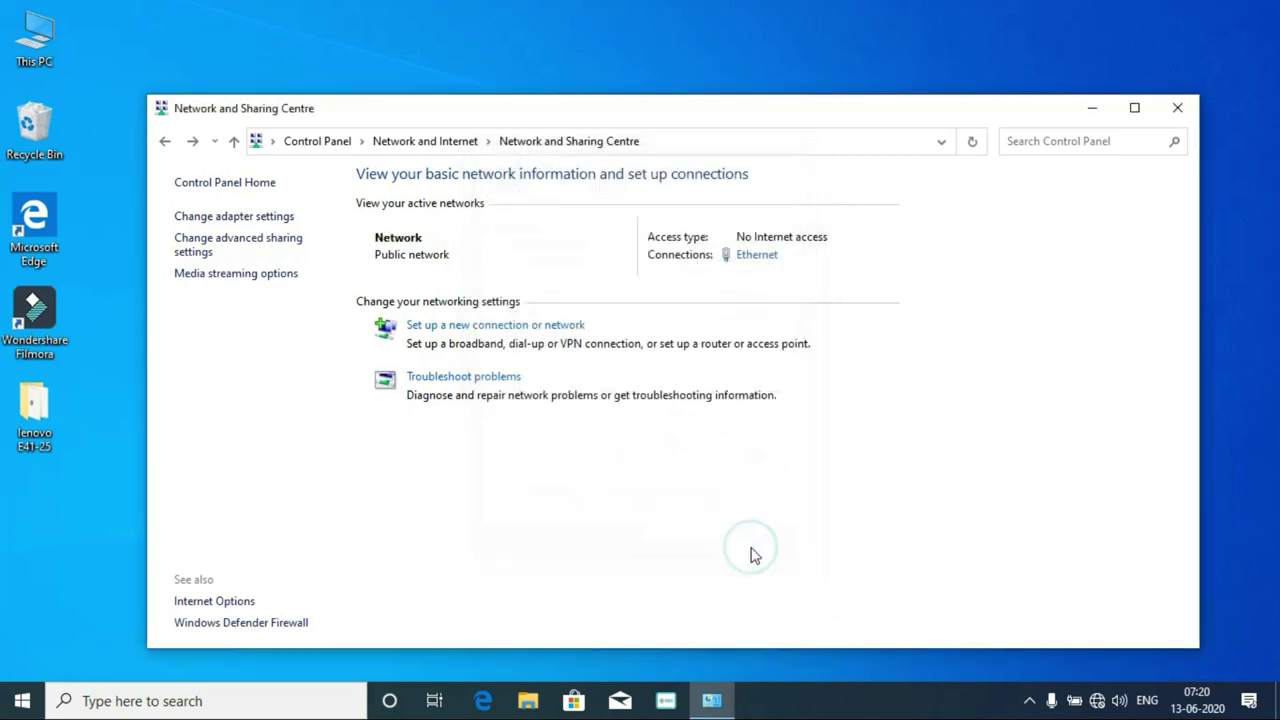
{"action": "left_click", "coordinate": [1177, 107]}
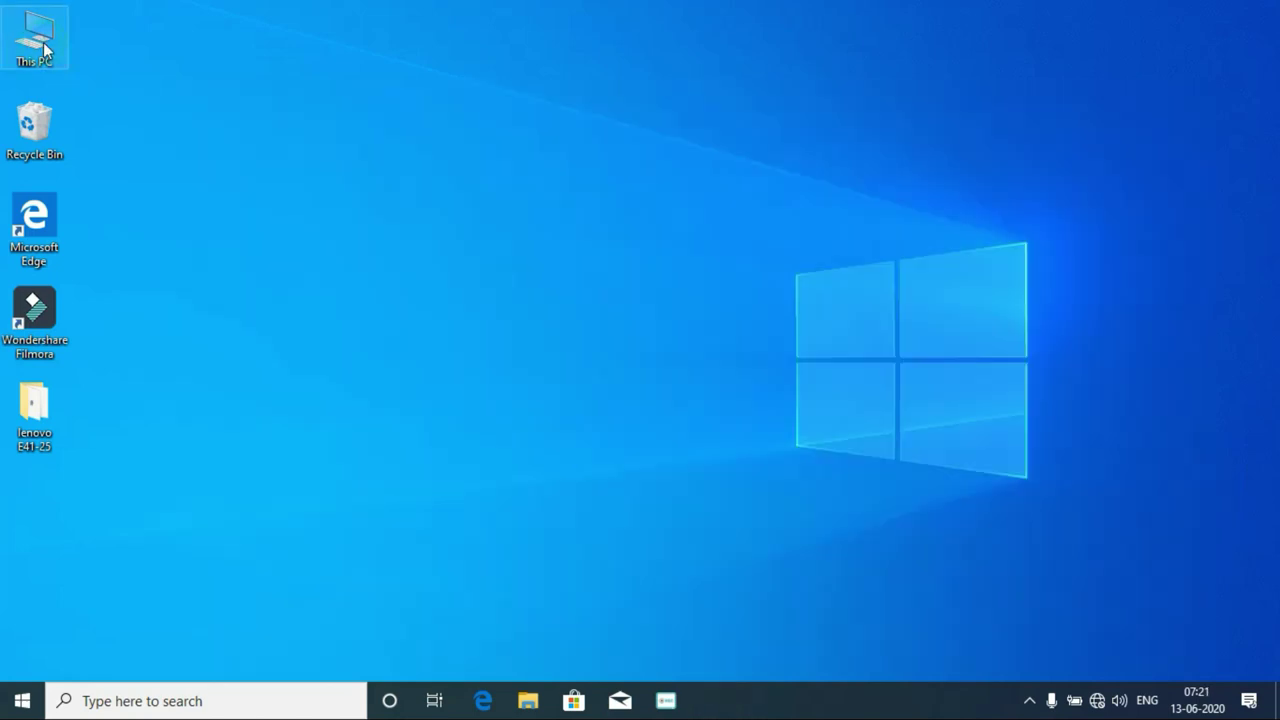
Step: Open This PC and browse the Network location for connected computers
{"action": "double_click", "coordinate": [43, 42]}
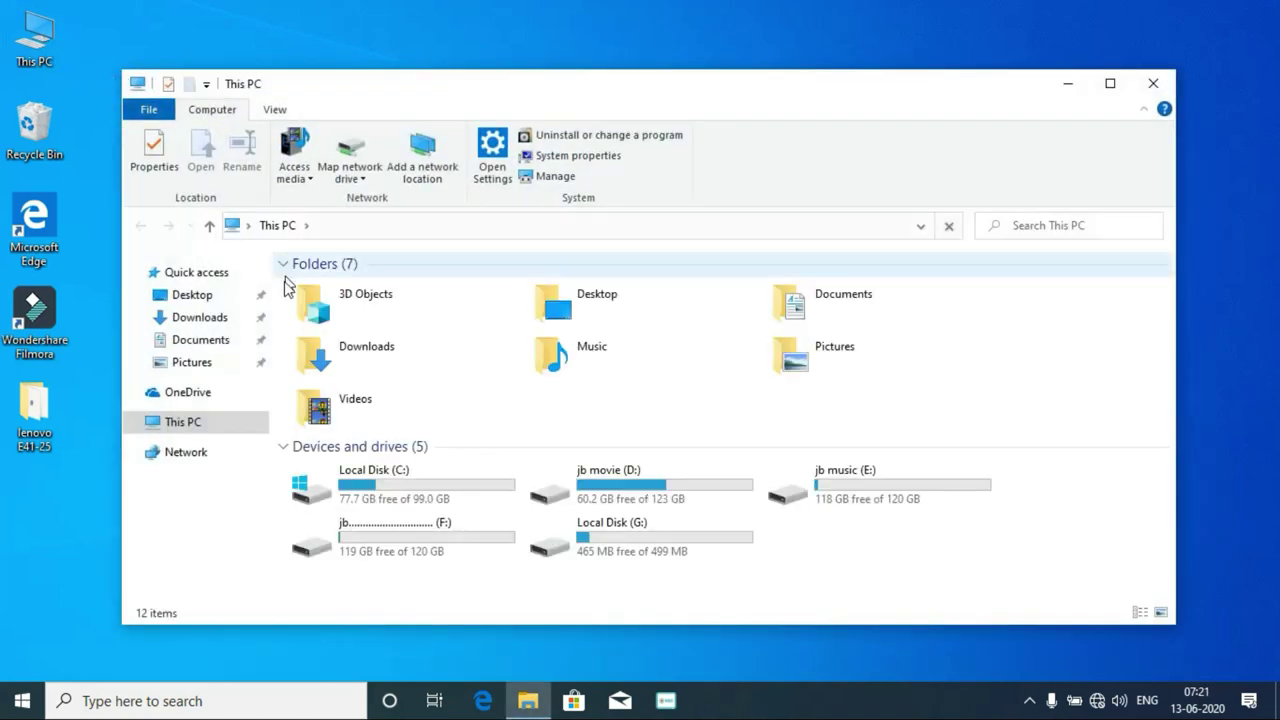
{"action": "left_click", "coordinate": [196, 430]}
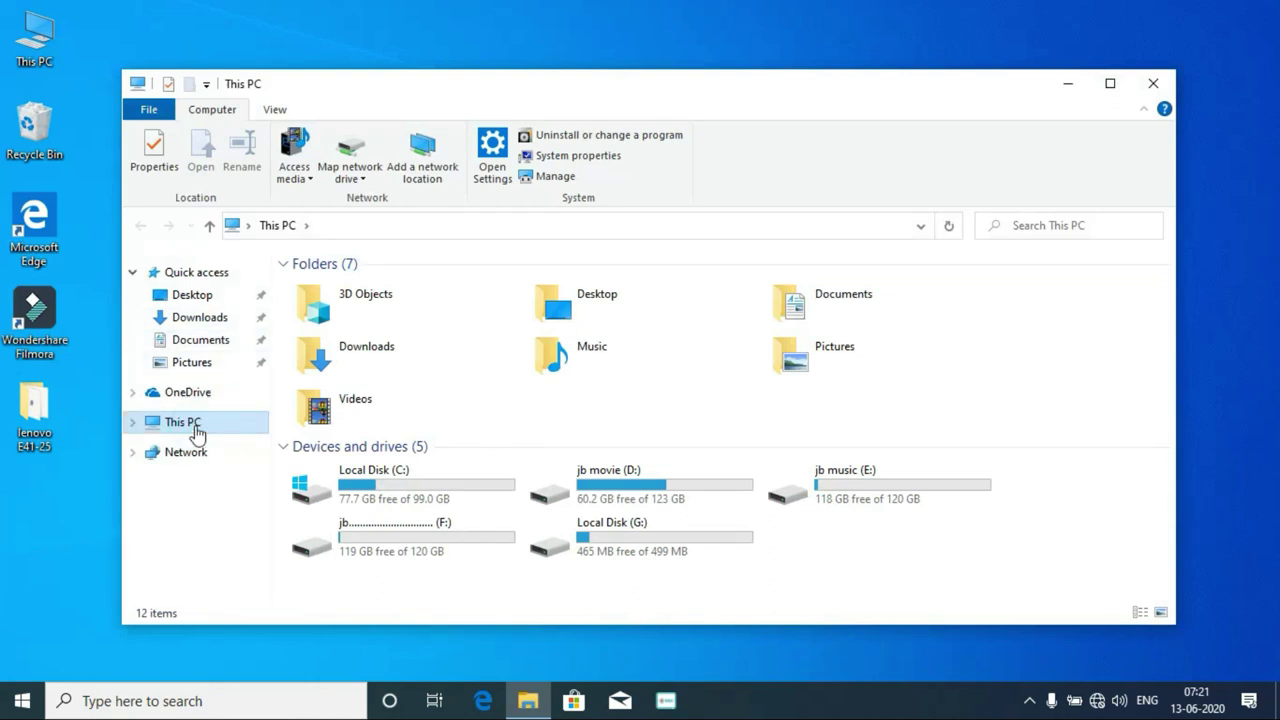
{"action": "left_click", "coordinate": [199, 458]}
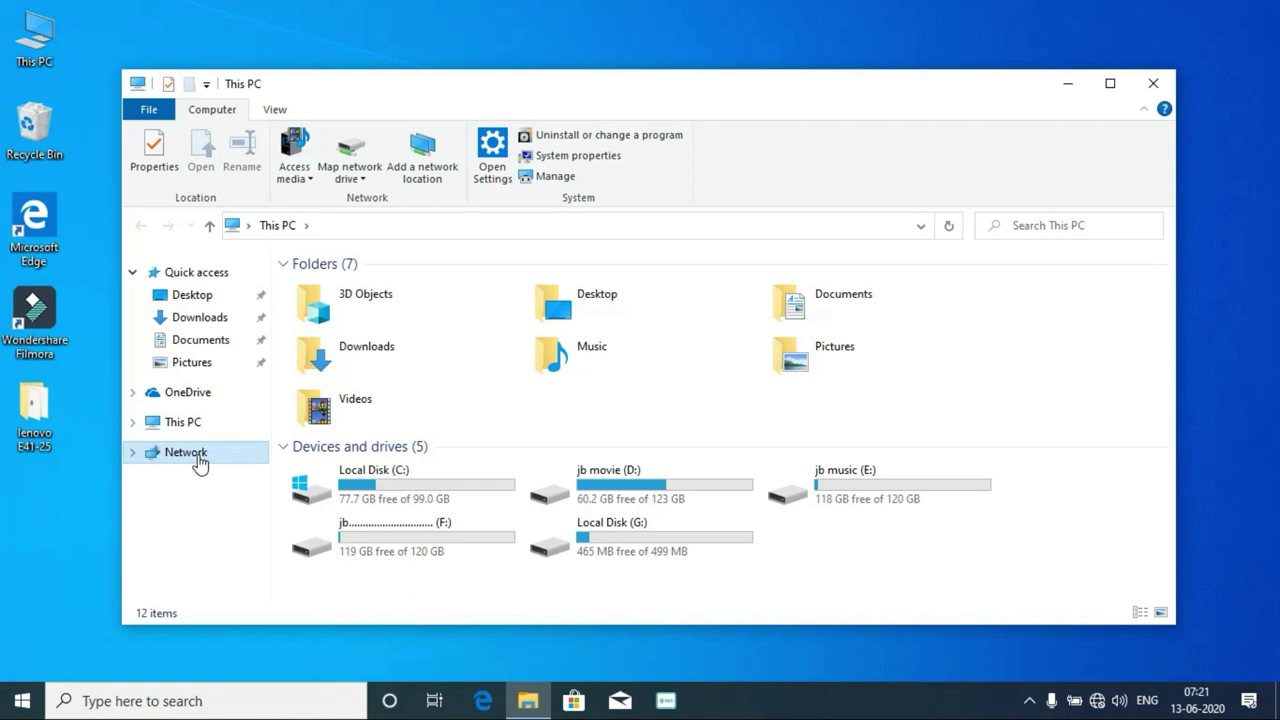
{"action": "left_click", "coordinate": [197, 458]}
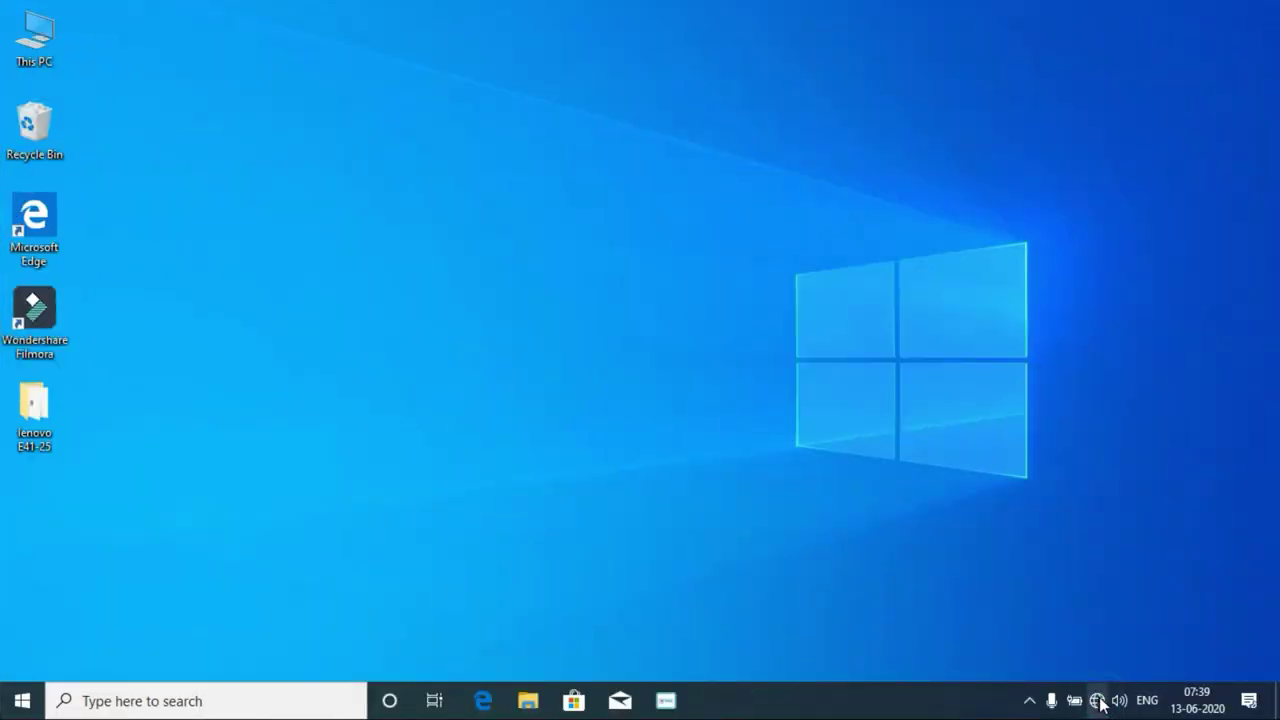
Step: Check the Windows 10 computer's network connection status and open the Network location in File Explorer again
{"action": "left_click", "coordinate": [1099, 702]}
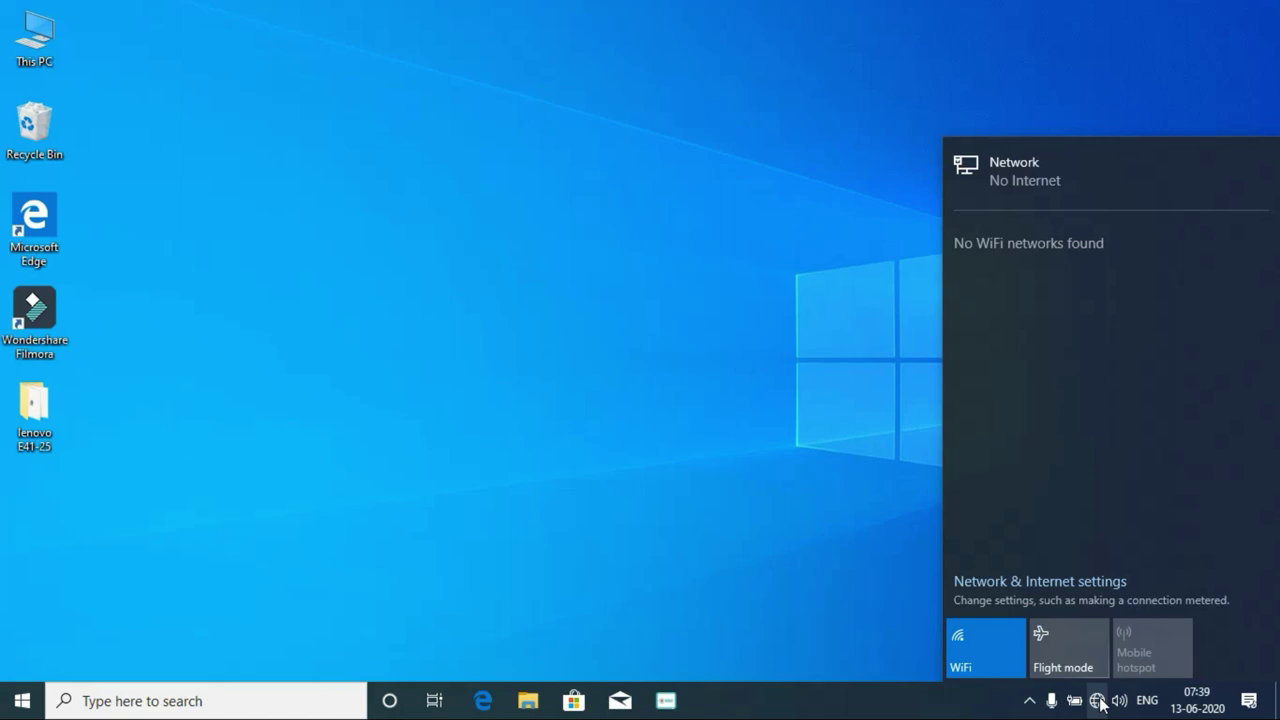
{"action": "left_click", "coordinate": [693, 368]}
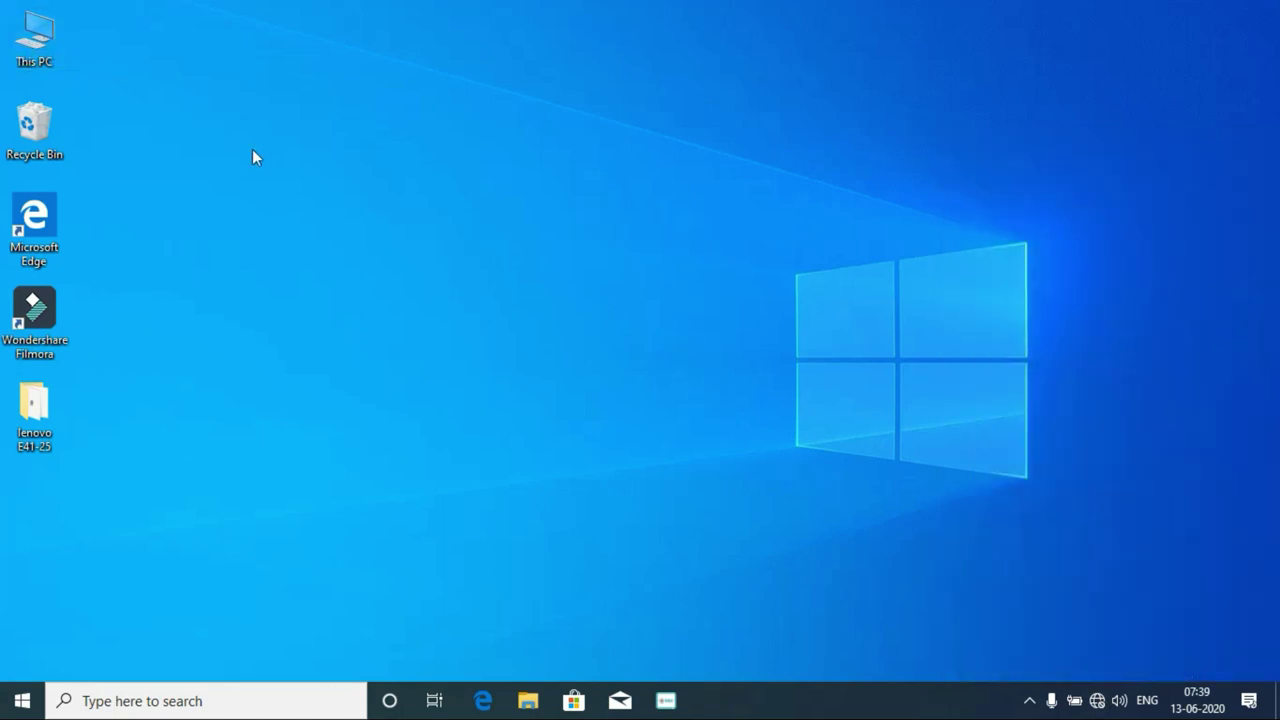
{"action": "key", "text": "super+e"}
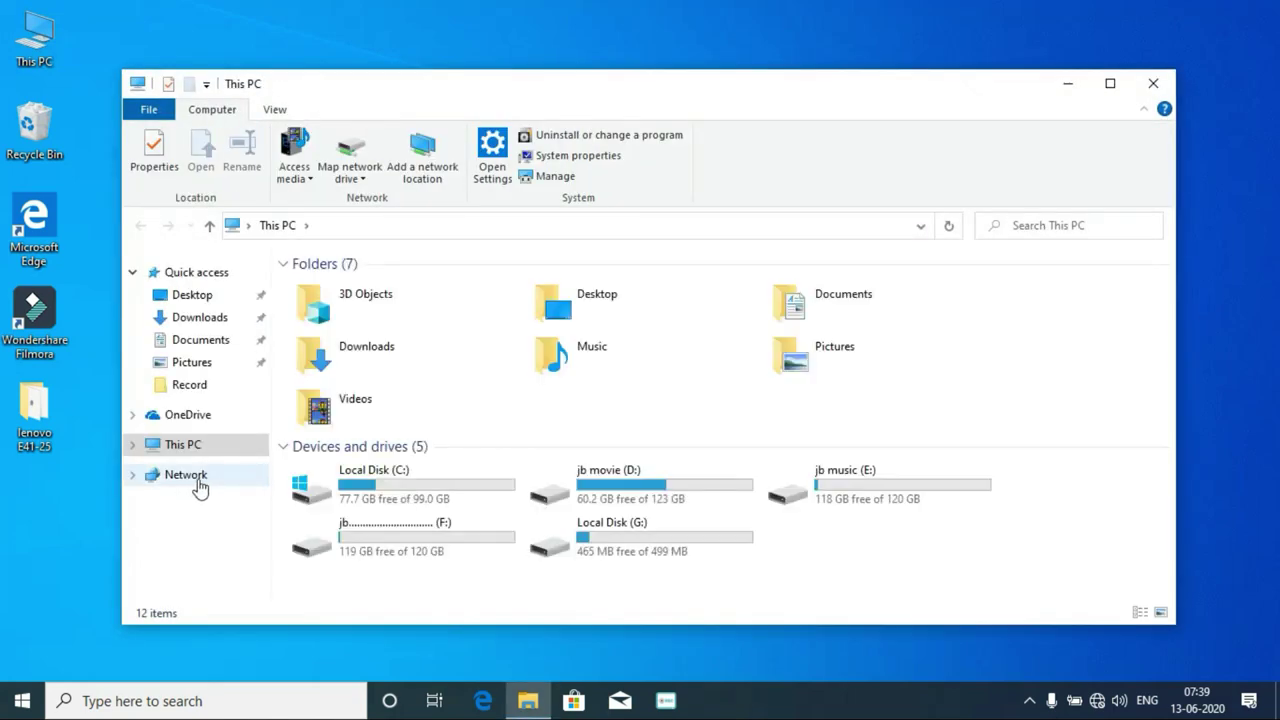
{"action": "left_click", "coordinate": [199, 484]}
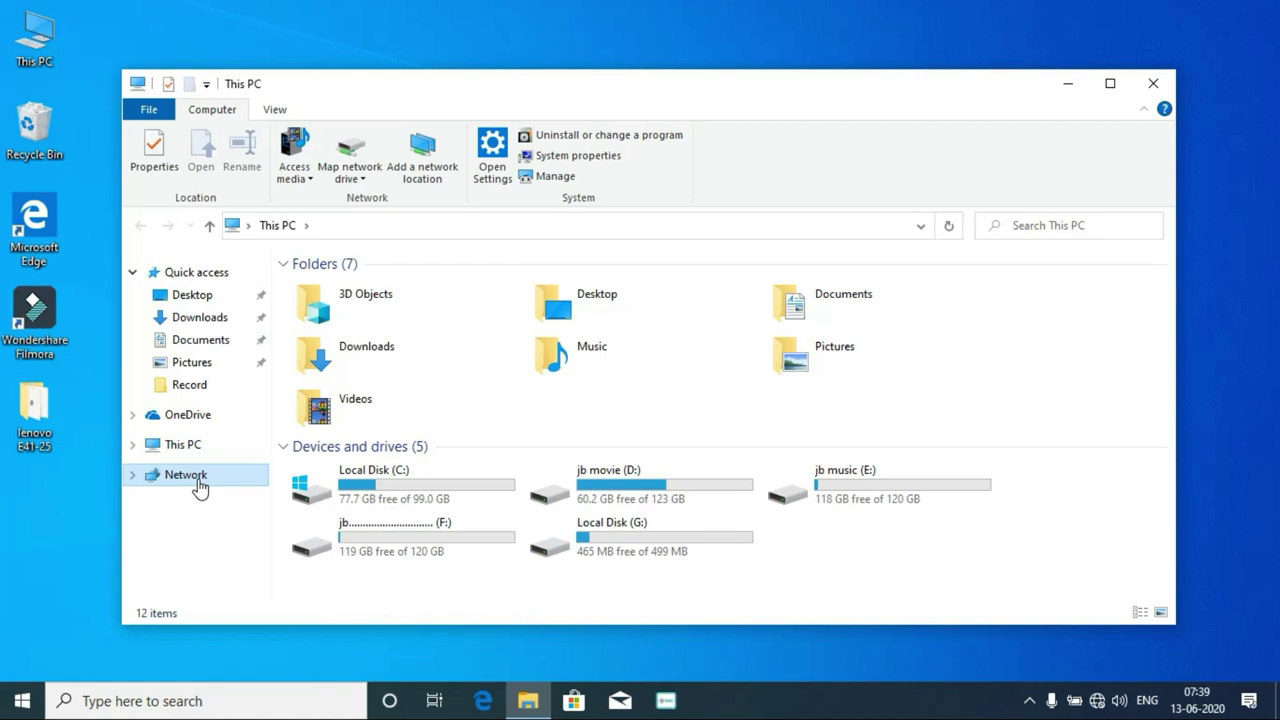
{"action": "left_click", "coordinate": [199, 484]}
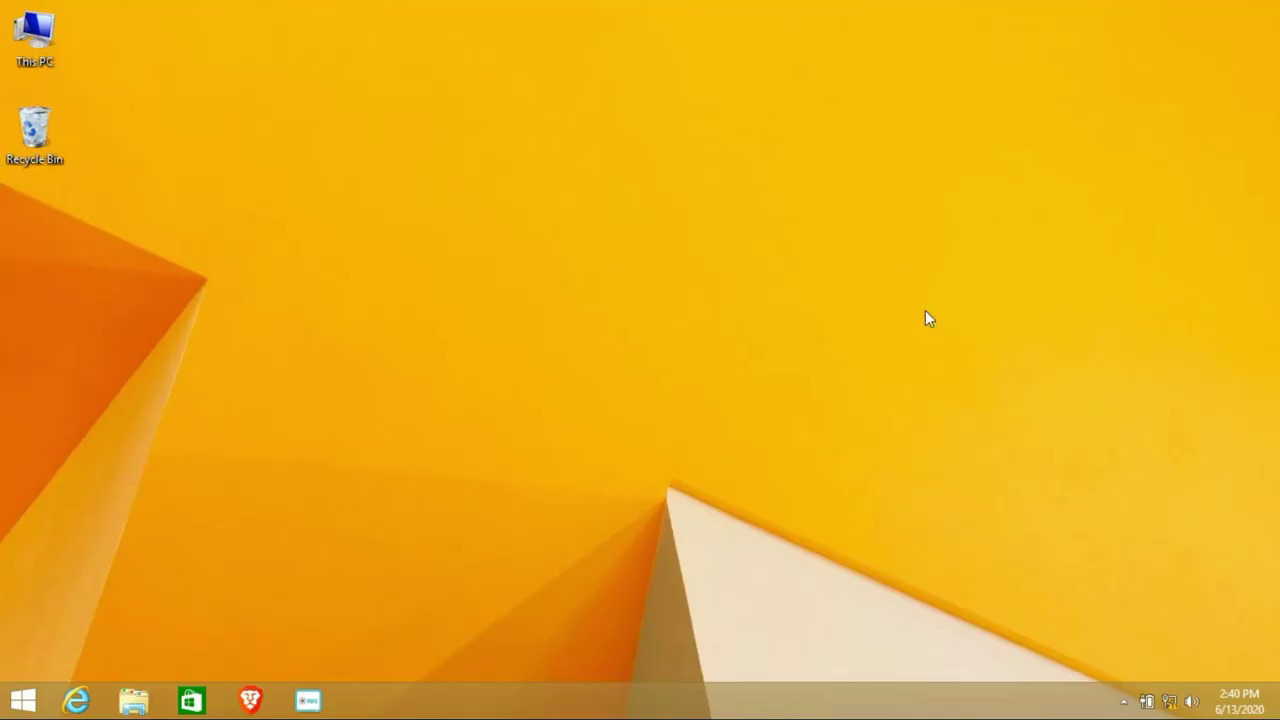
Step: On the Windows 8 computer, check the network connection status and view the computers in the Network location
{"action": "left_click", "coordinate": [1170, 703]}
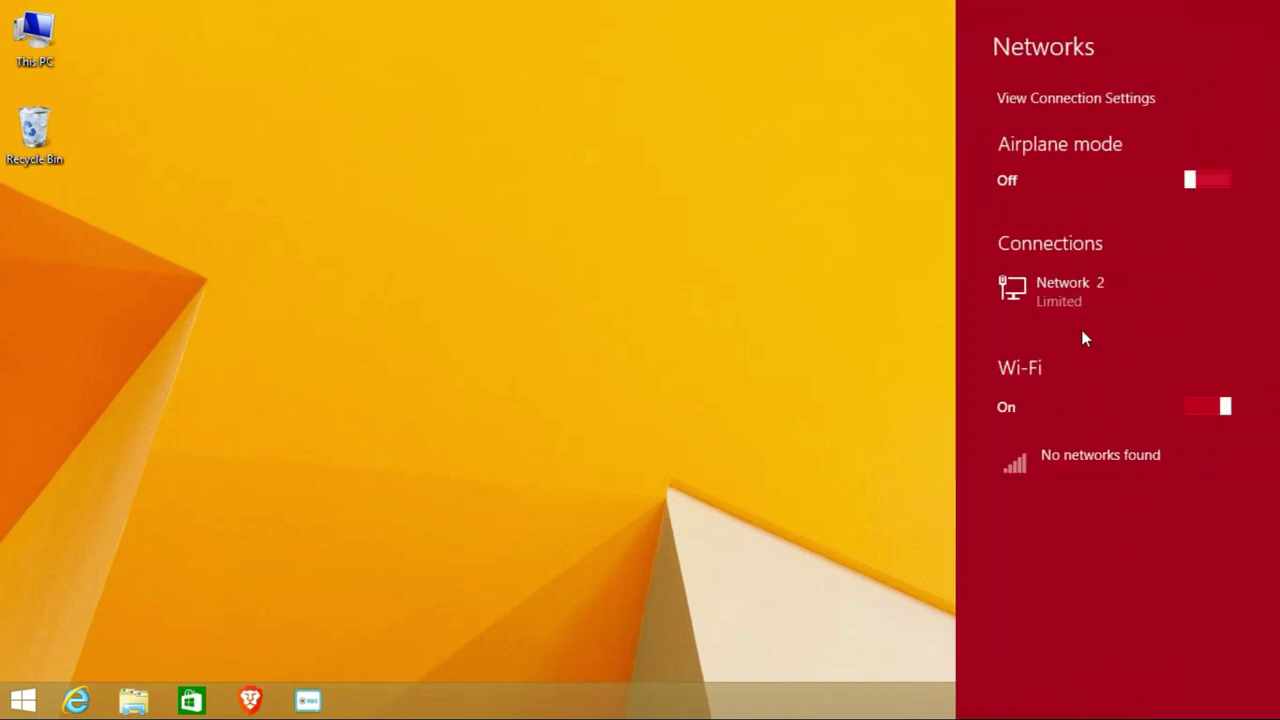
{"action": "left_click", "coordinate": [812, 258]}
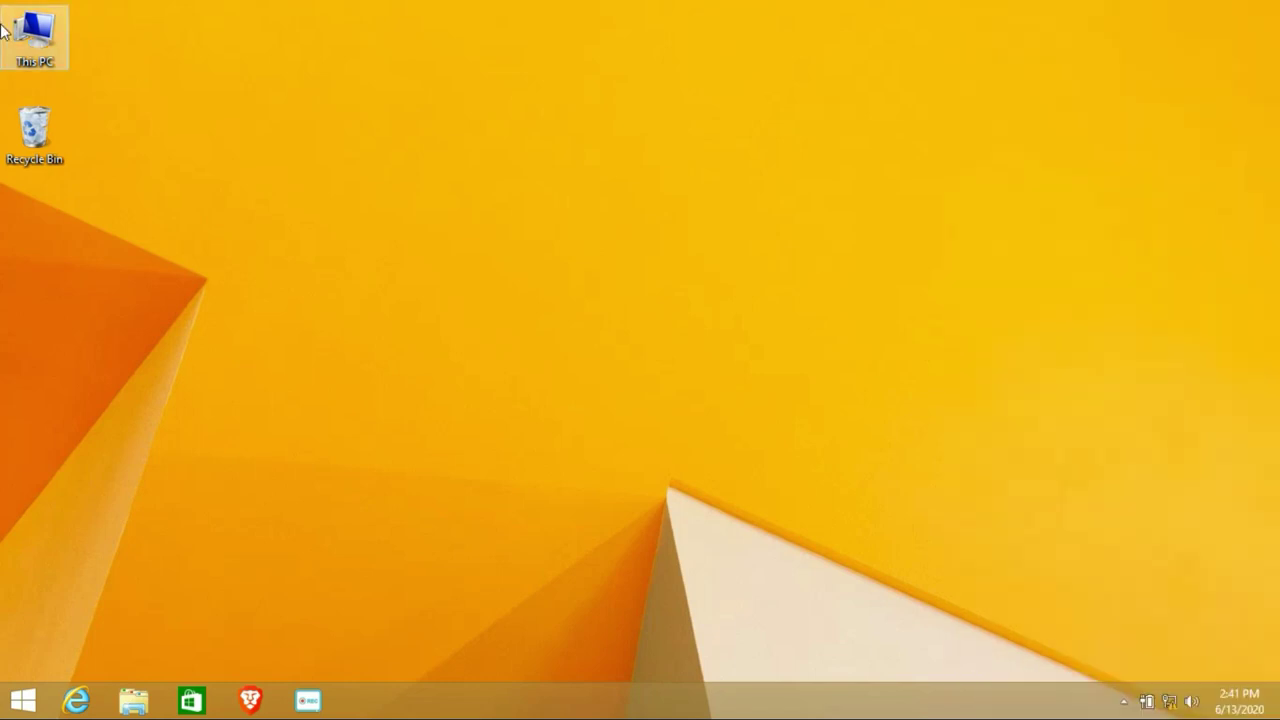
{"action": "double_click", "coordinate": [28, 34]}
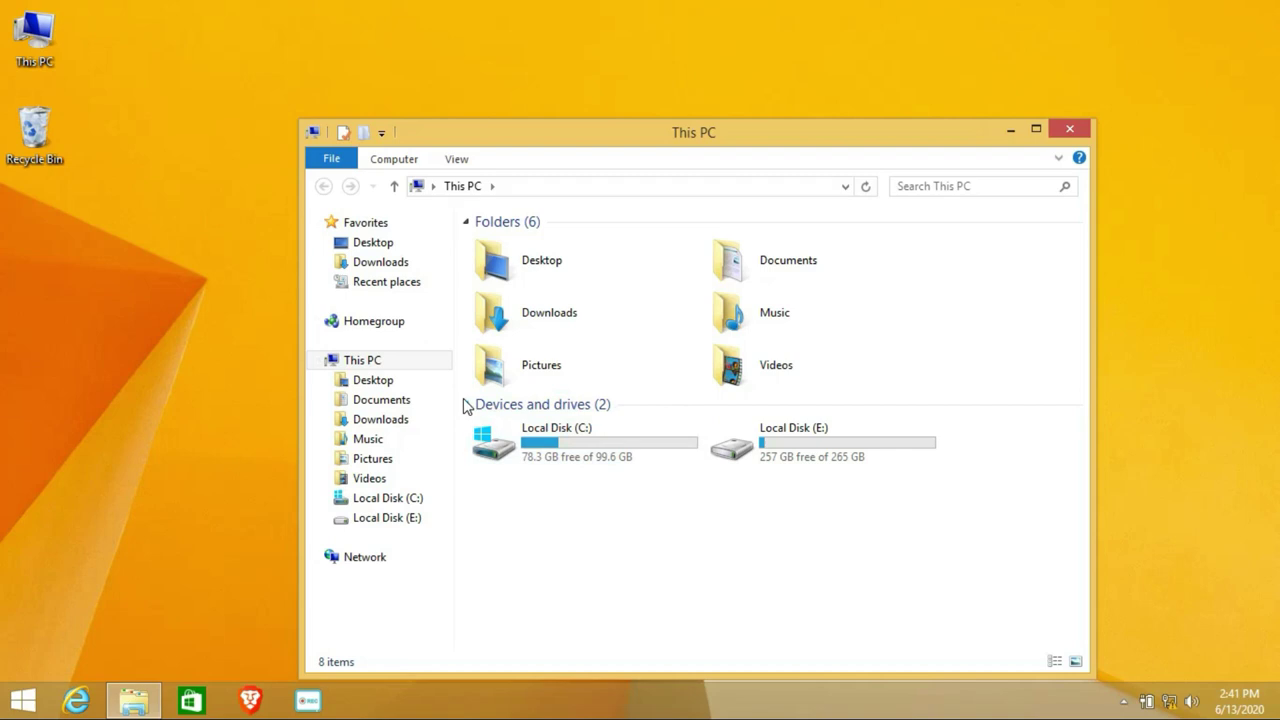
{"action": "left_click", "coordinate": [387, 561]}
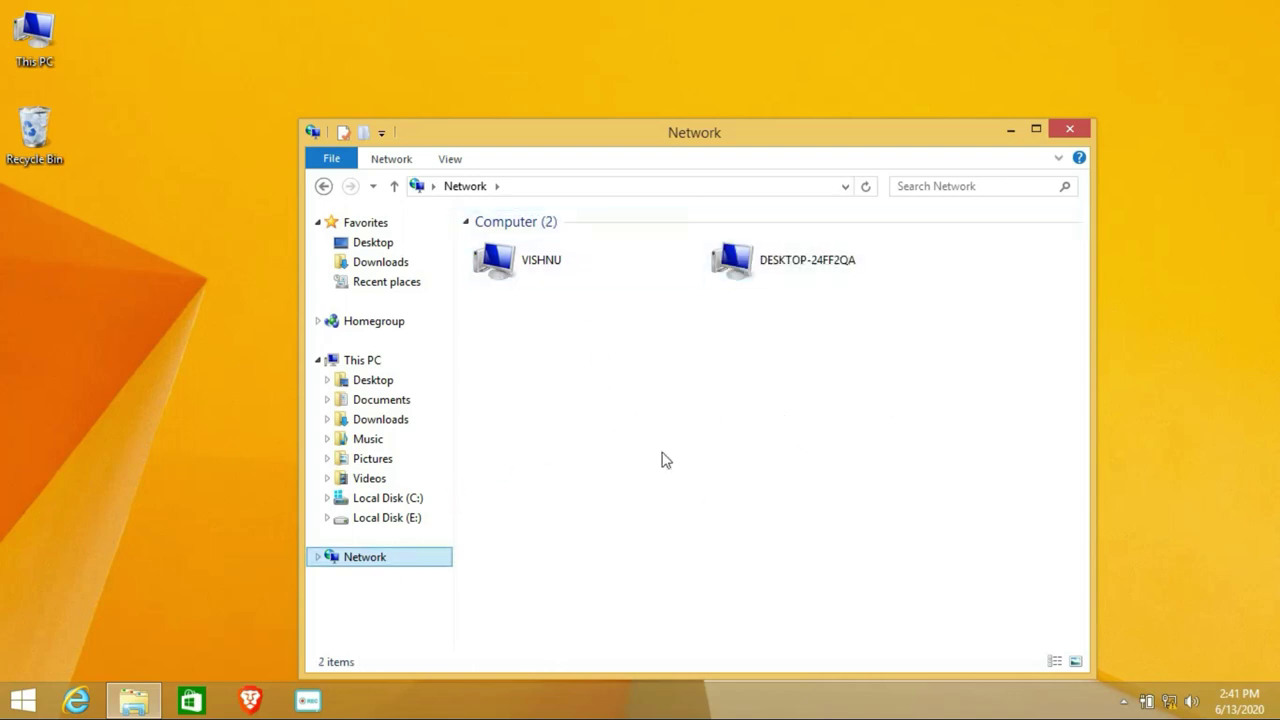
{"action": "left_click", "coordinate": [843, 280]}
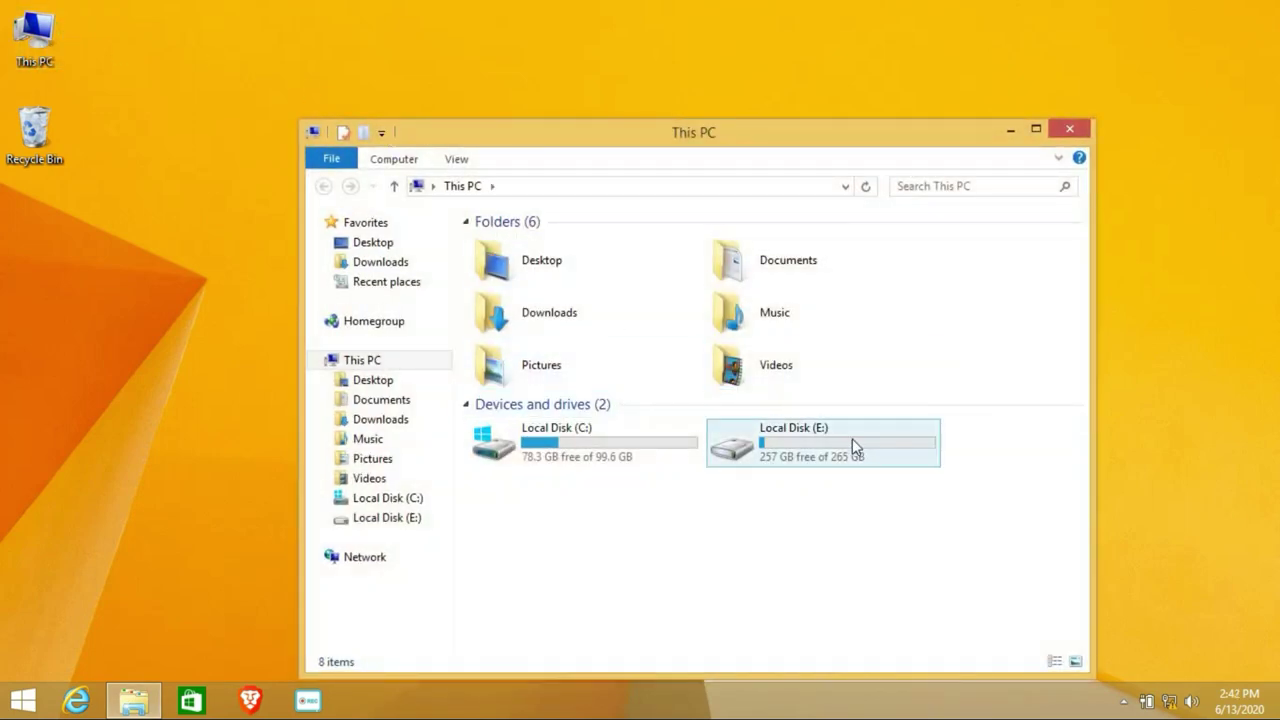
Step: Open the File Sharing dialog for the education folder on Local Disk (E:) from the folder's sharing properties
{"action": "left_click", "coordinate": [854, 440]}
{"action": "double_click", "coordinate": [854, 440]}
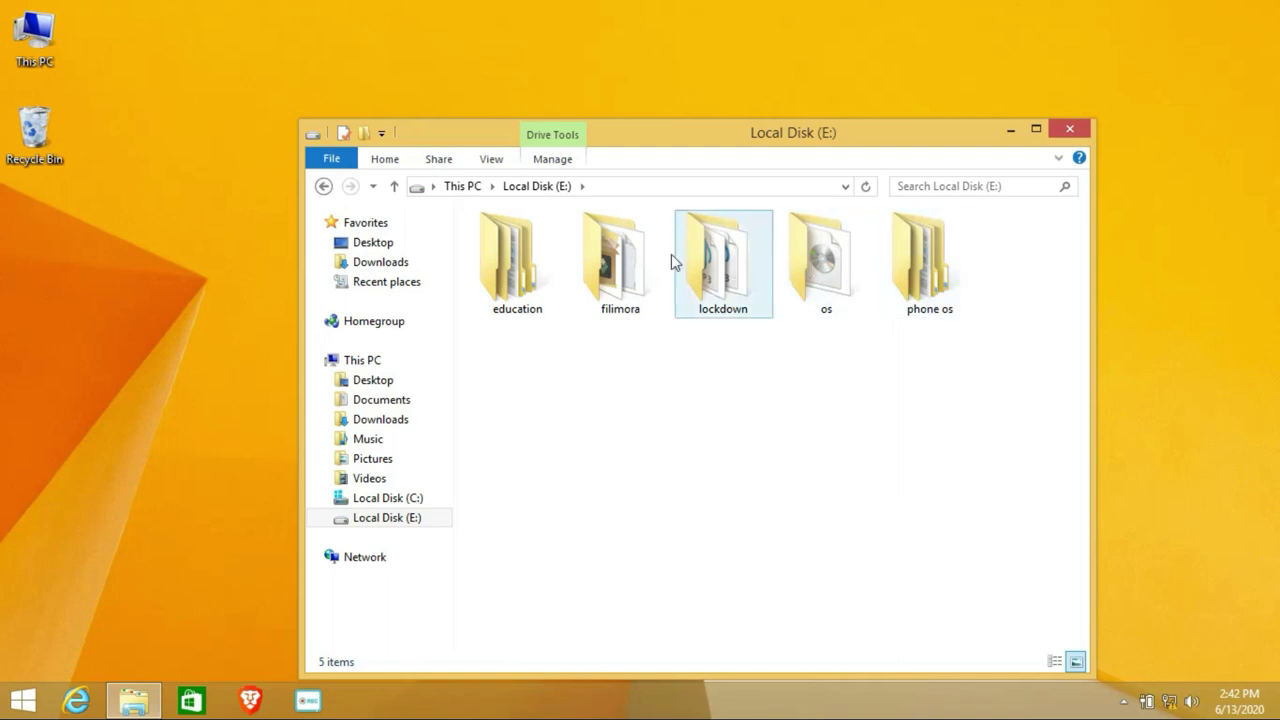
{"action": "left_click", "coordinate": [542, 240]}
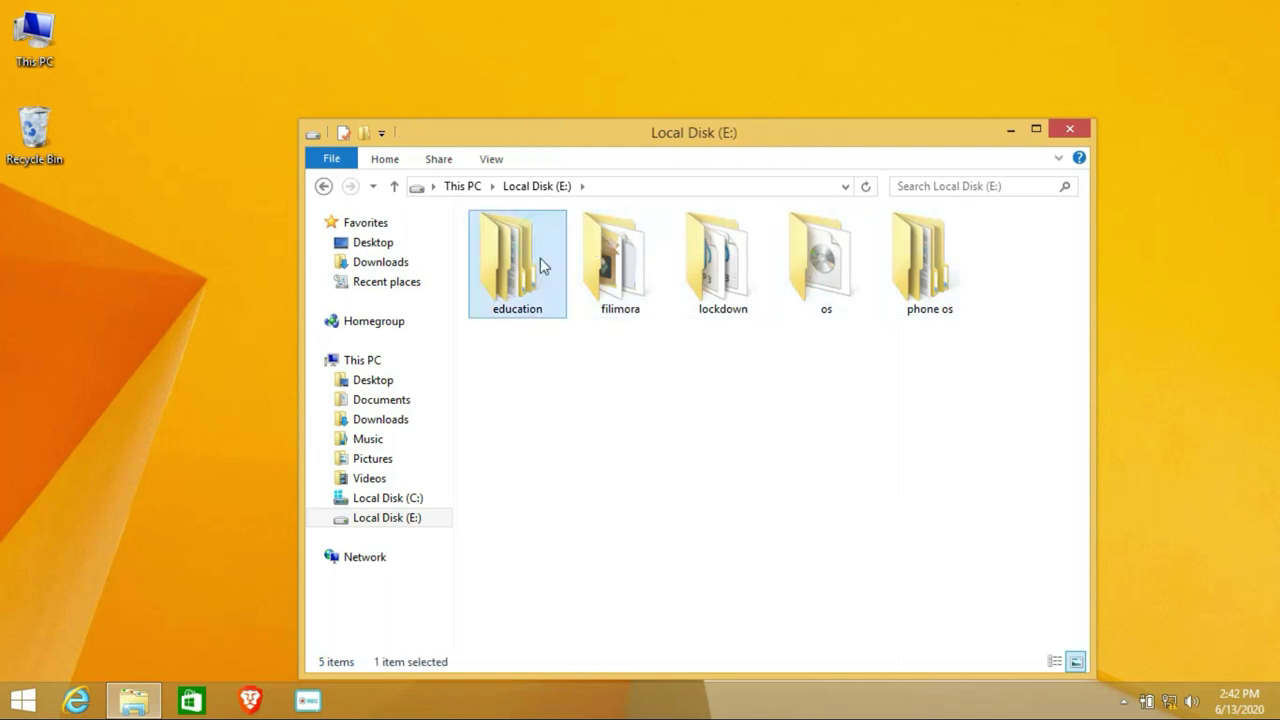
{"action": "right_click", "coordinate": [540, 258]}
{"action": "left_click", "coordinate": [630, 614]}
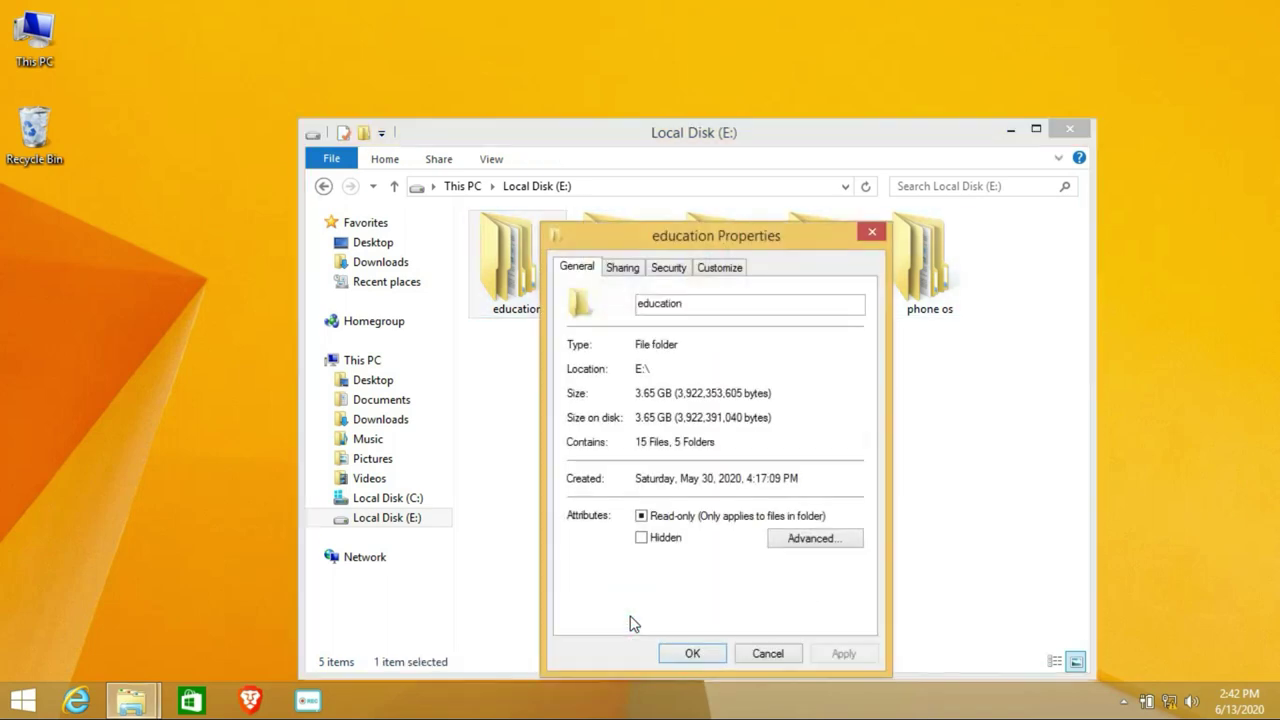
{"action": "left_click", "coordinate": [623, 269]}
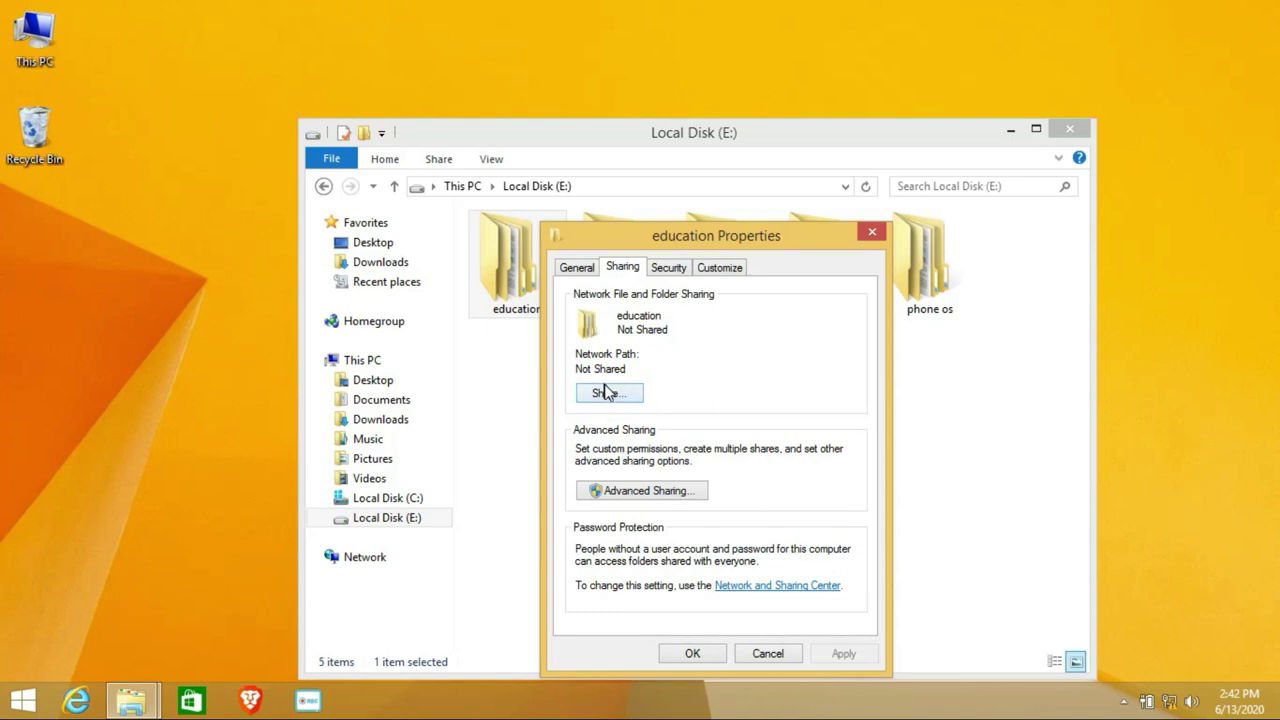
{"action": "left_click", "coordinate": [613, 393]}
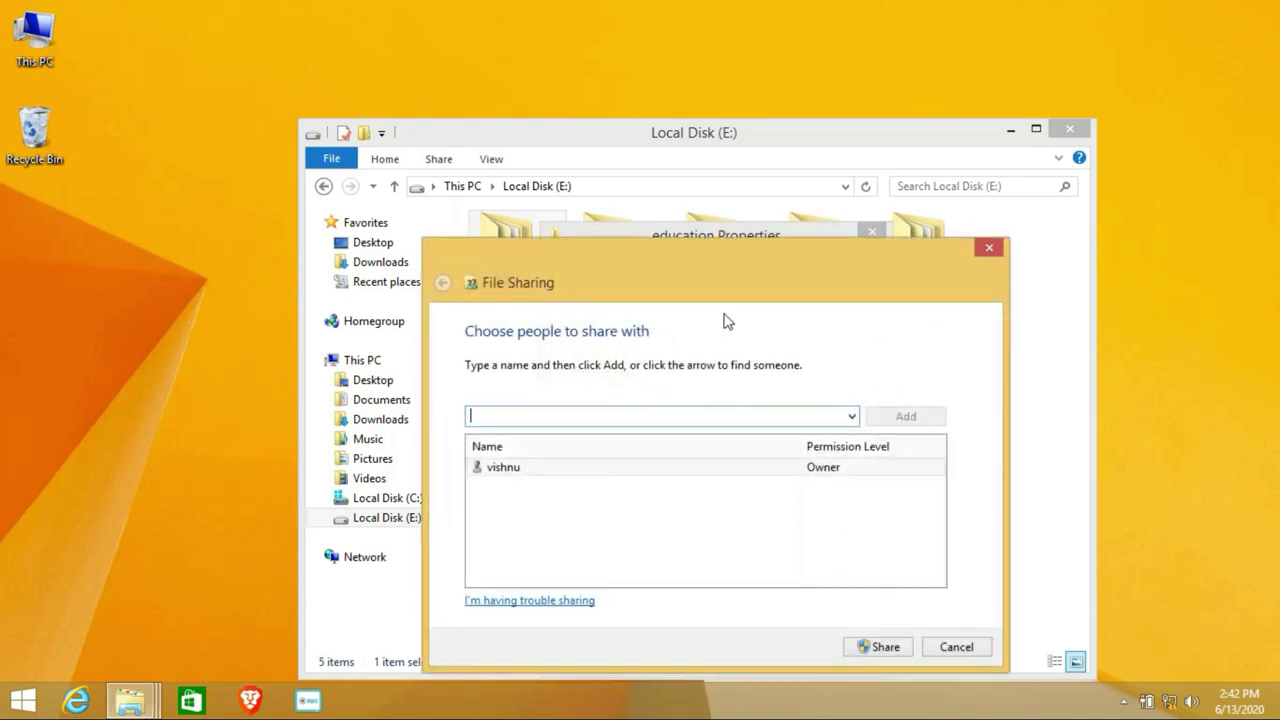
{"action": "left_click_drag", "start_coordinate": [728, 270], "coordinate": [756, 168]}
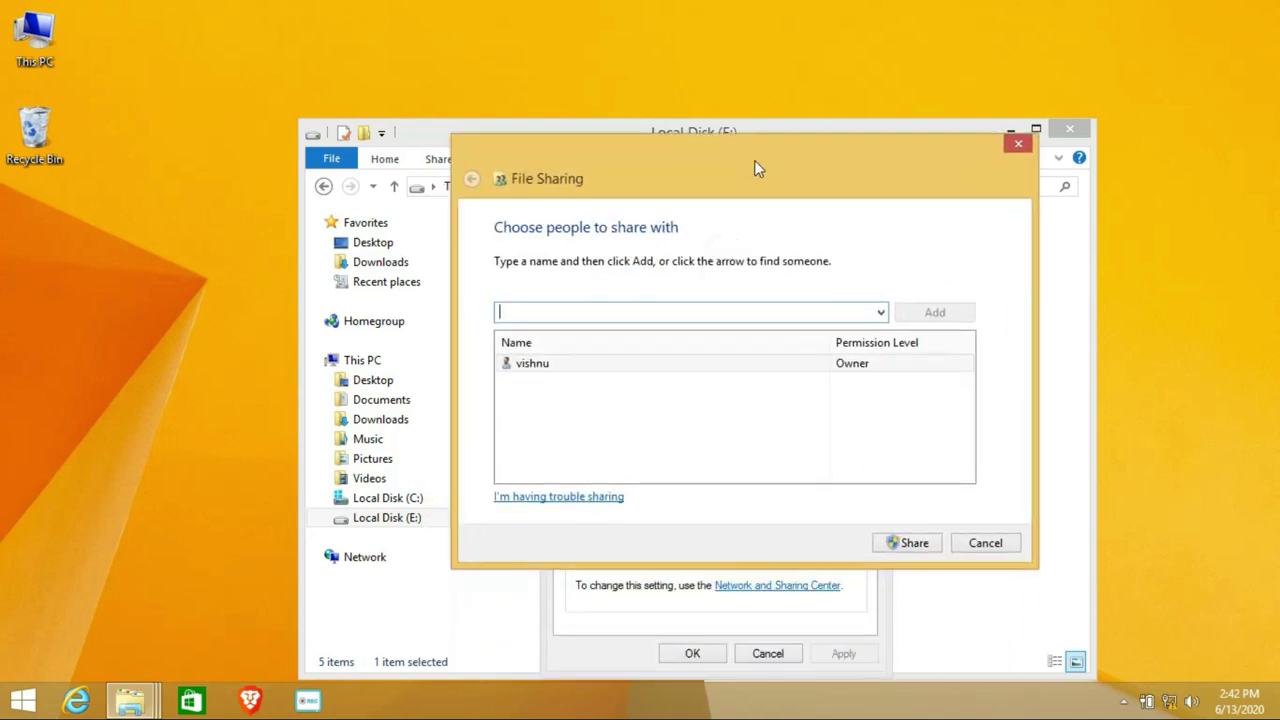
Step: Add Everyone to the people the education folder is shared with and set the permission level to Read/Write
{"action": "left_click", "coordinate": [880, 315]}
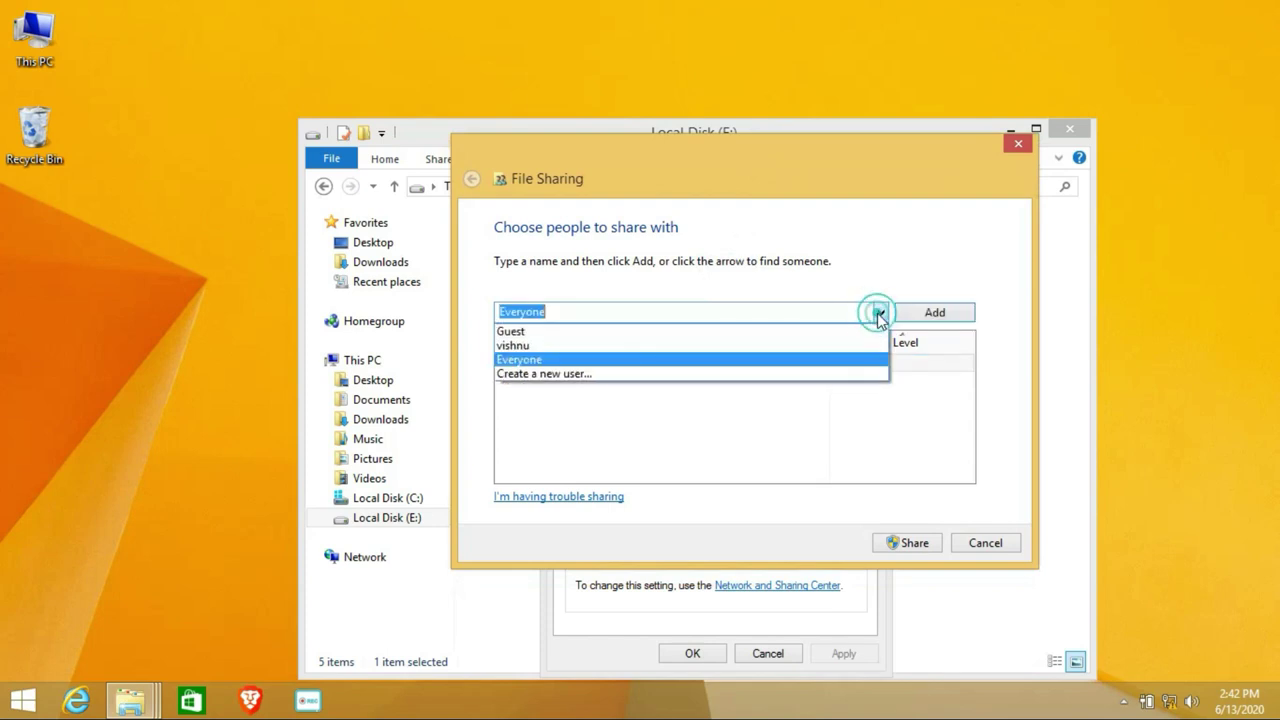
{"action": "left_click", "coordinate": [815, 360]}
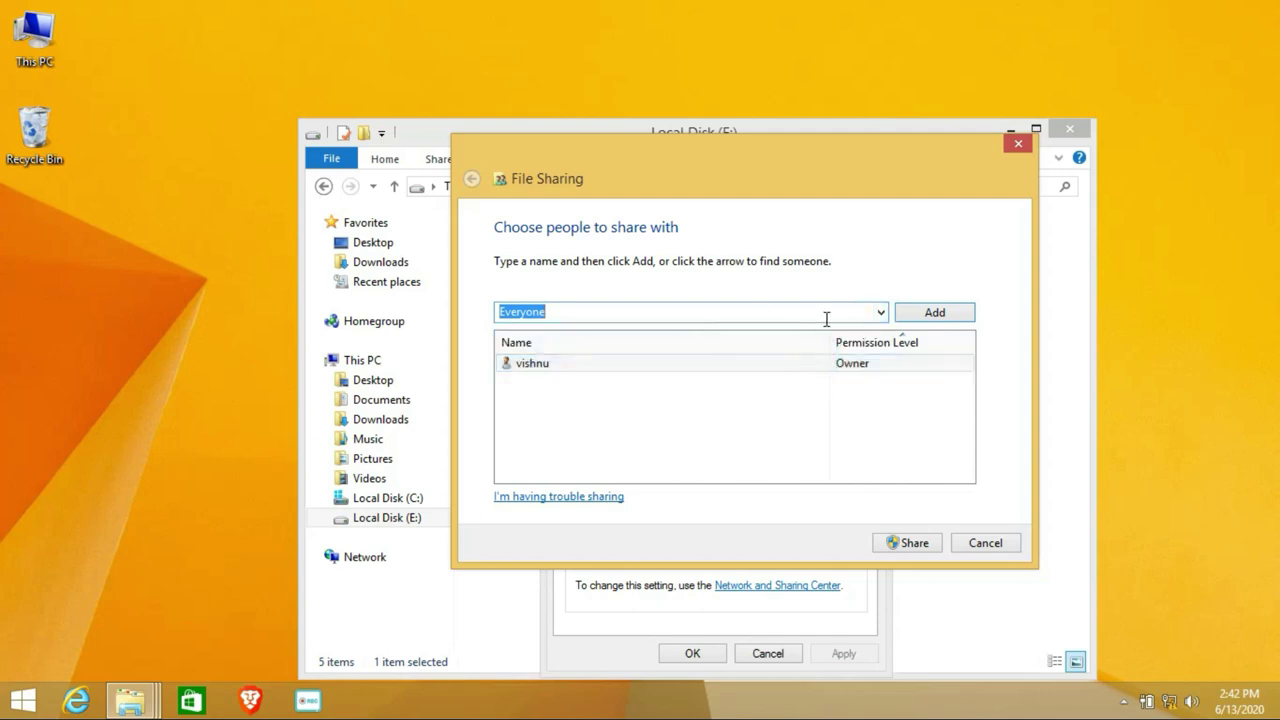
{"action": "left_click", "coordinate": [932, 313]}
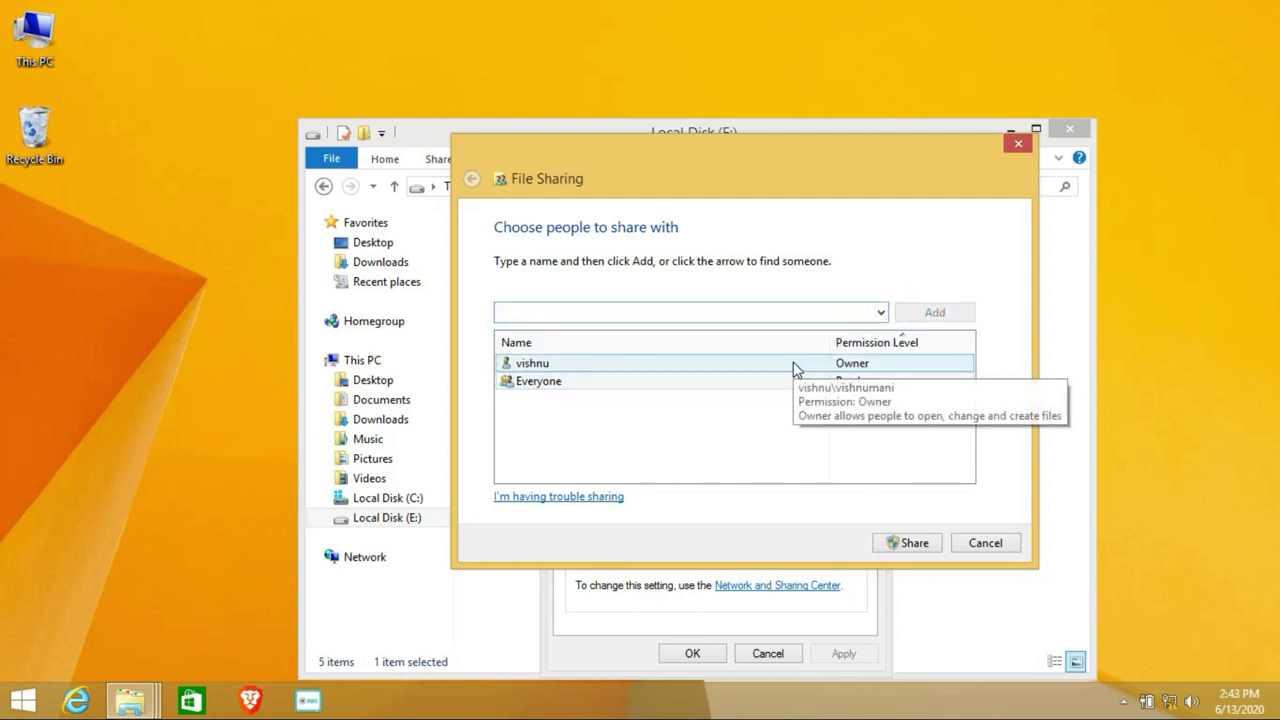
{"action": "left_click", "coordinate": [858, 384]}
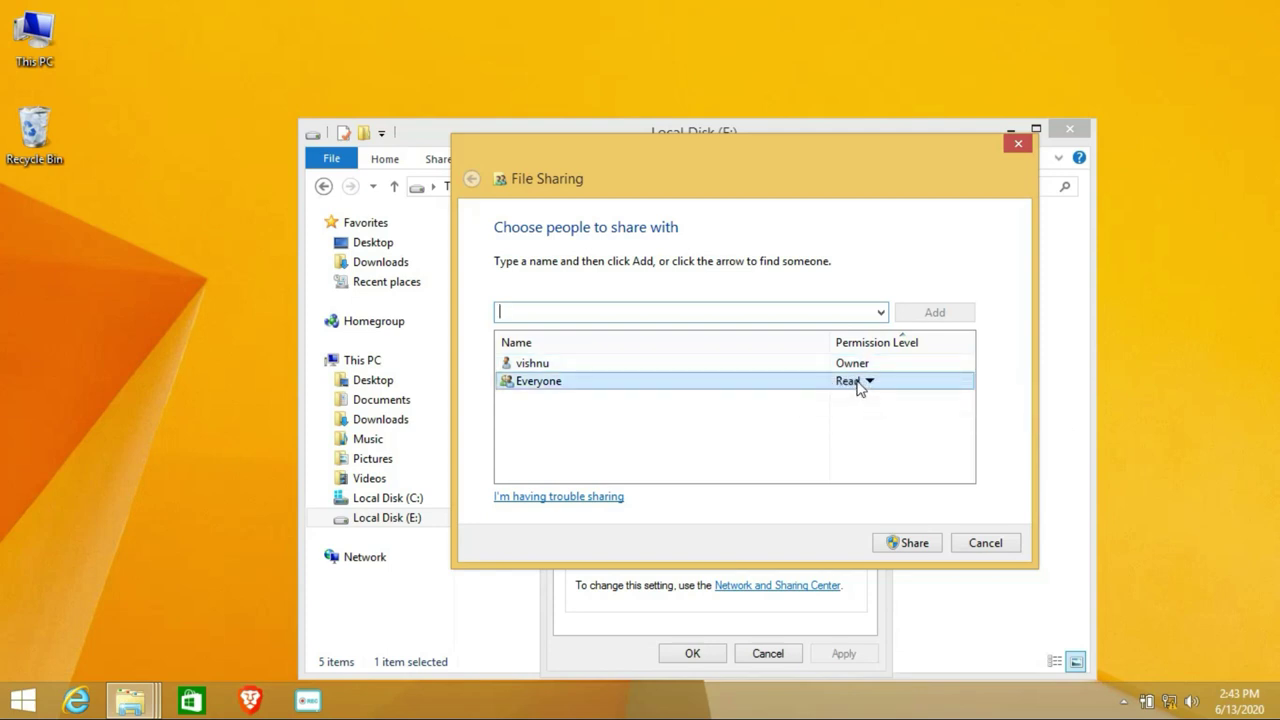
{"action": "left_click", "coordinate": [858, 386]}
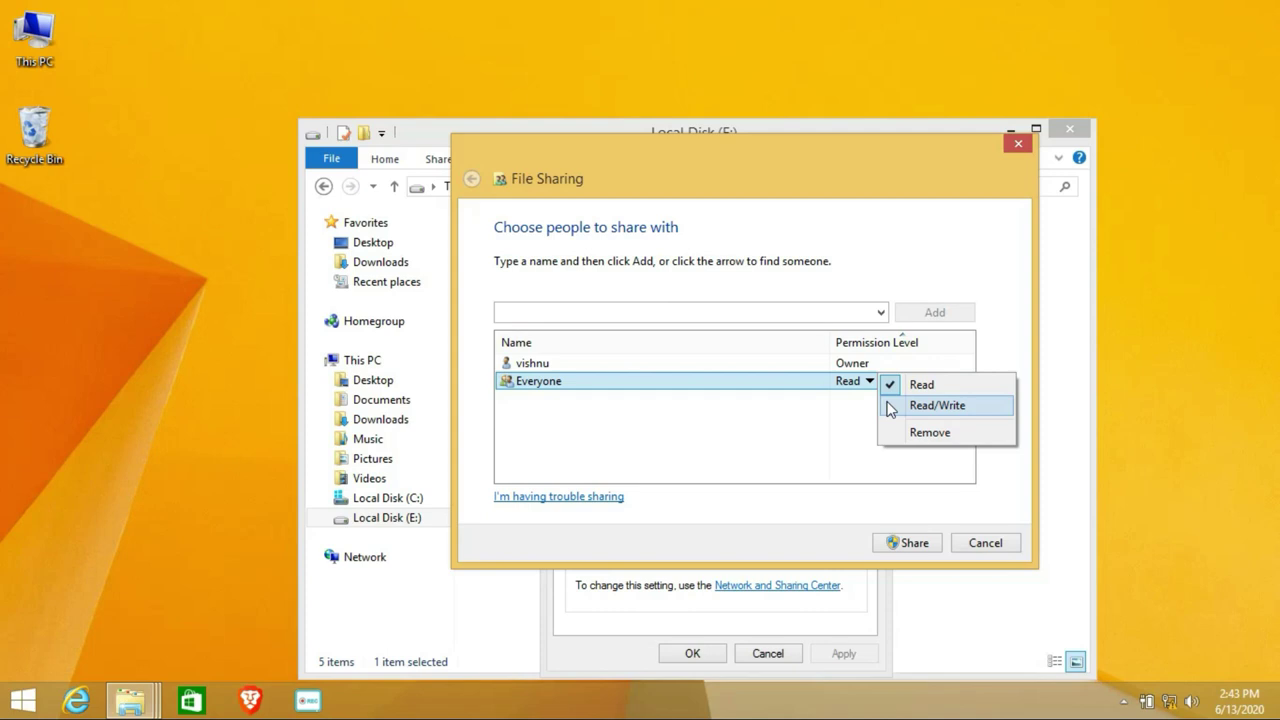
{"action": "left_click", "coordinate": [890, 408]}
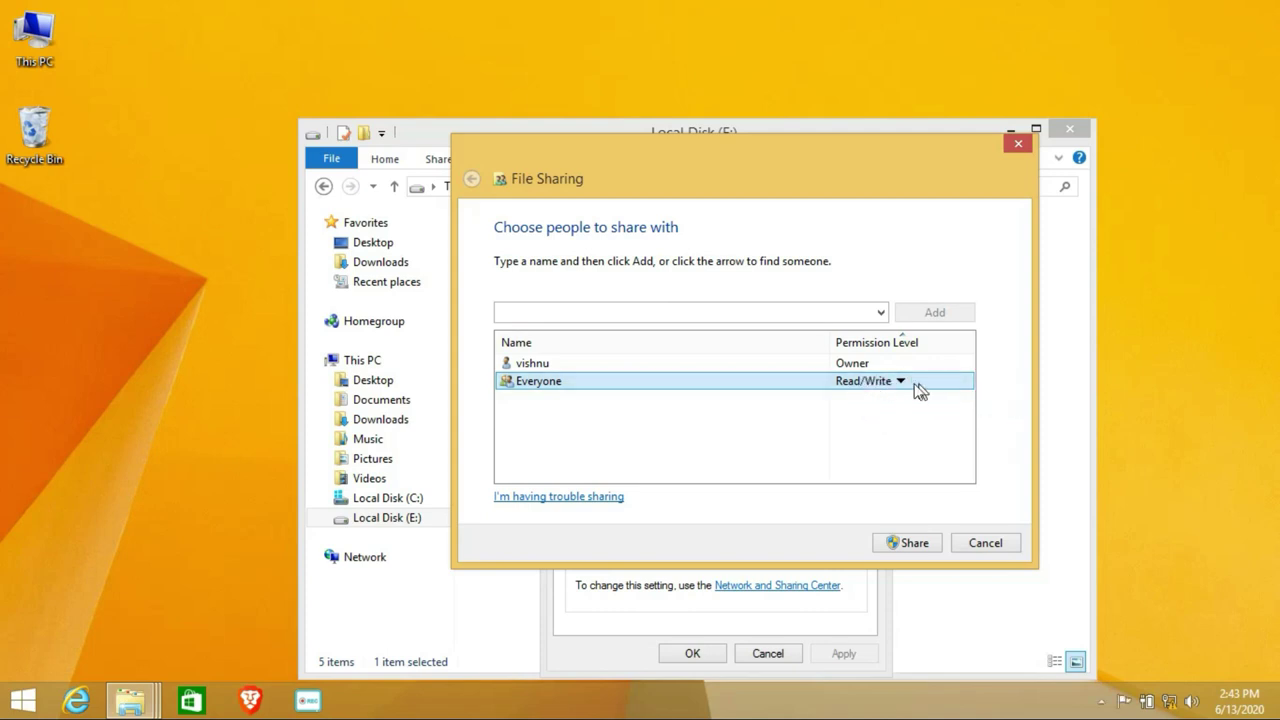
{"action": "left_click", "coordinate": [886, 381]}
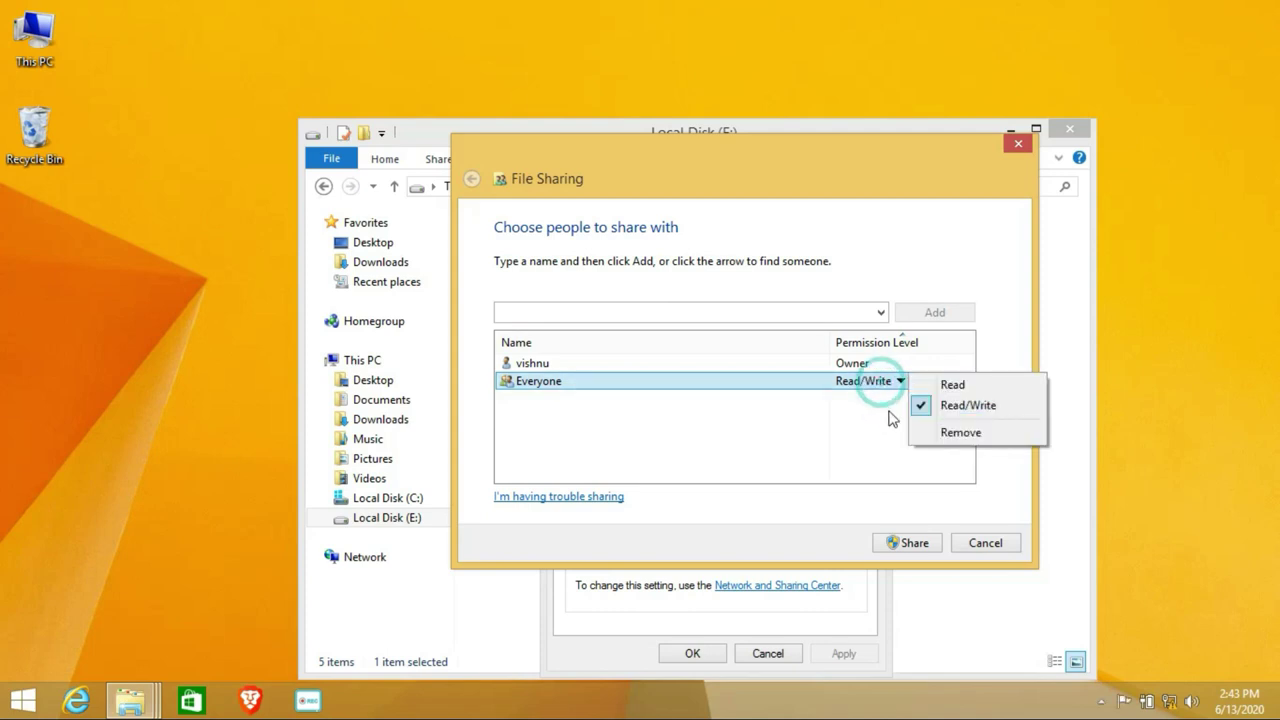
Step: Confirm Read/Write permission for Everyone, share the education folder, and close its properties
{"action": "left_click", "coordinate": [955, 406]}
{"action": "left_click", "coordinate": [924, 542]}
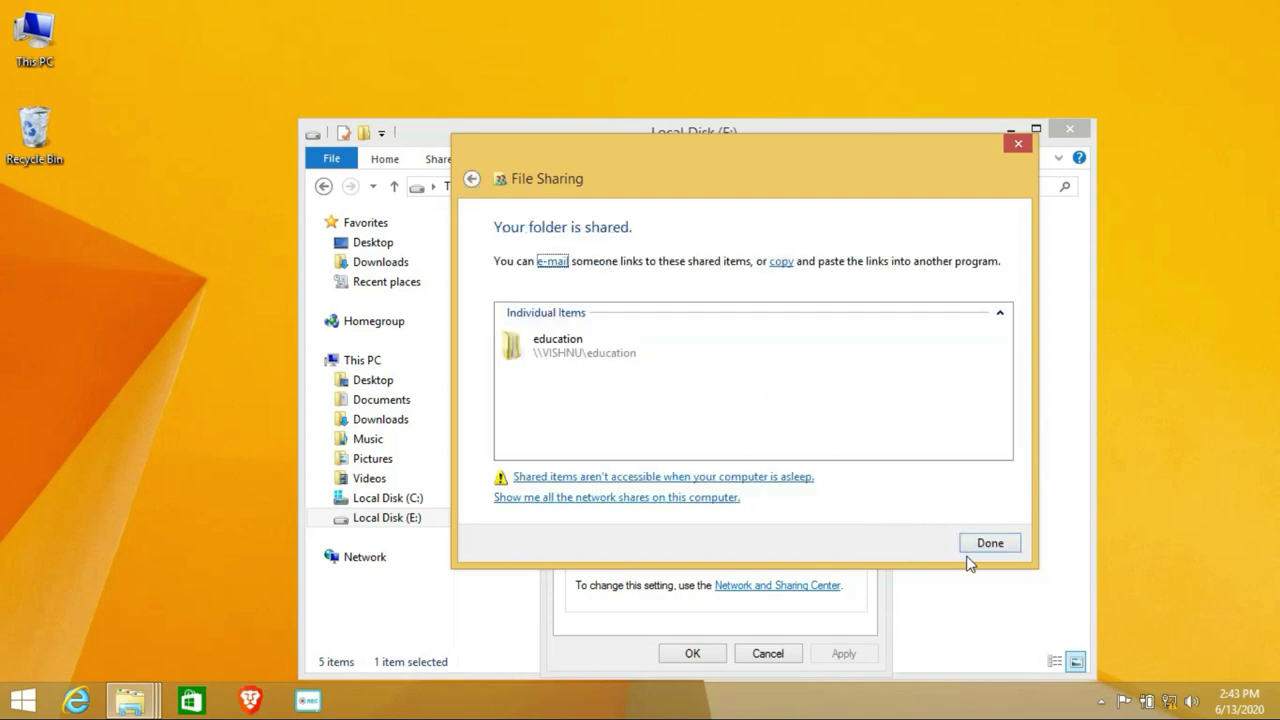
{"action": "left_click", "coordinate": [990, 545]}
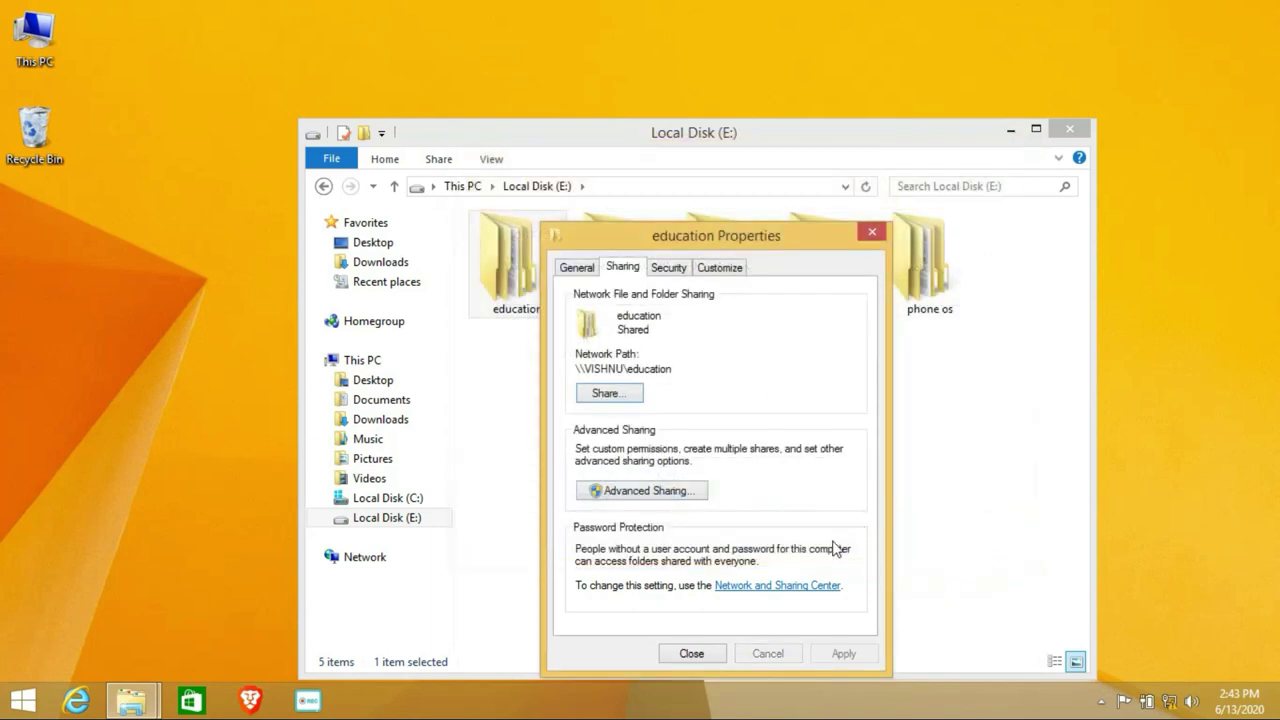
{"action": "left_click", "coordinate": [702, 655]}
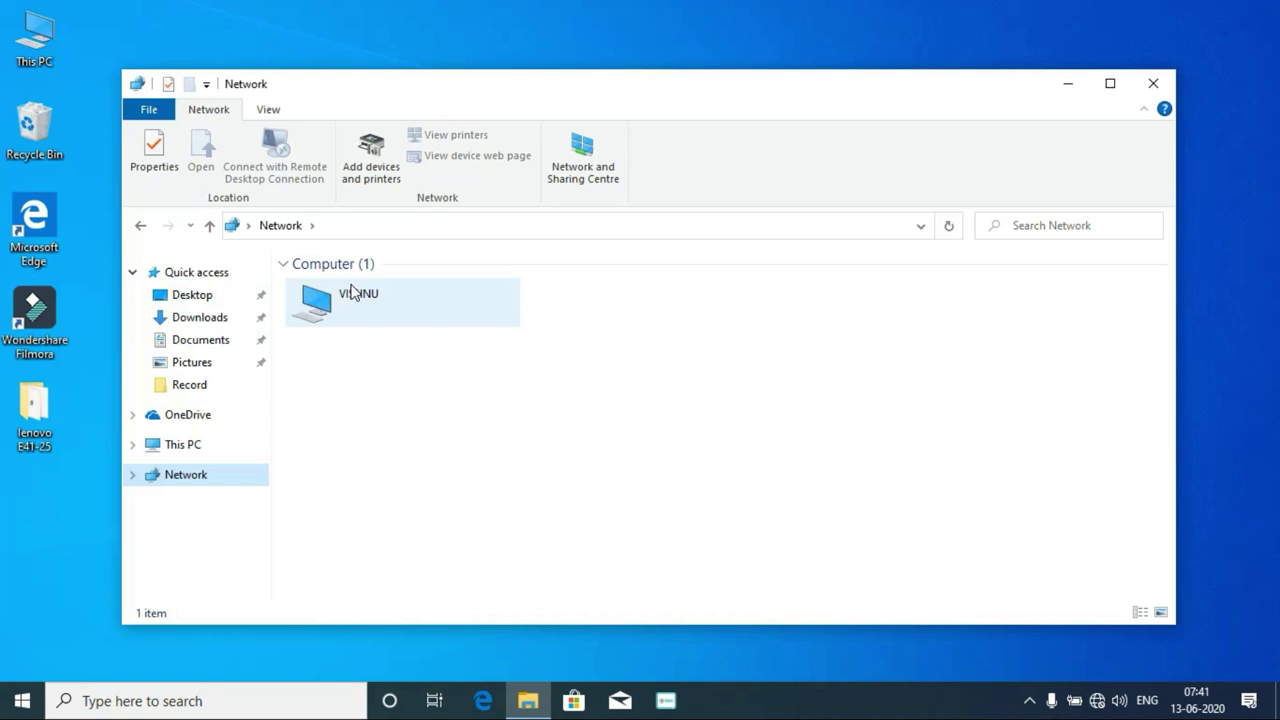
Step: On the Windows 10 computer, open the shared education folder of the Windows 8 computer from the Network location
{"action": "double_click", "coordinate": [350, 290]}
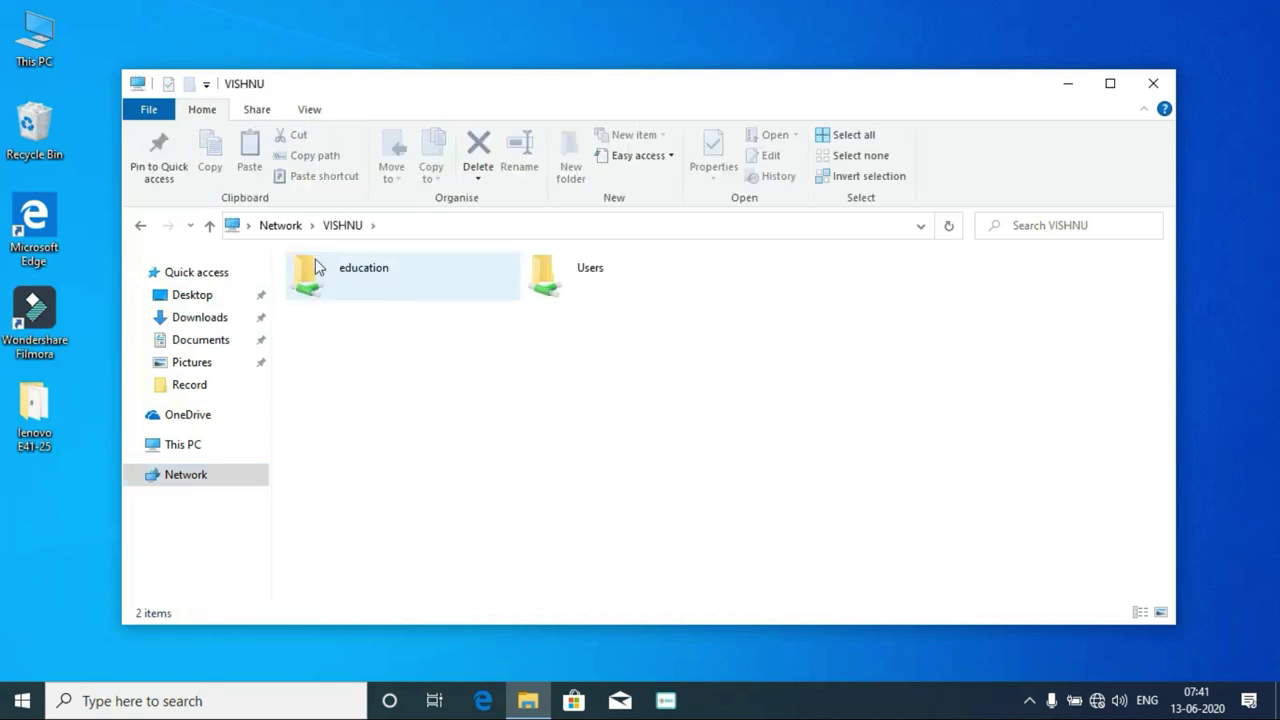
{"action": "left_click", "coordinate": [366, 298]}
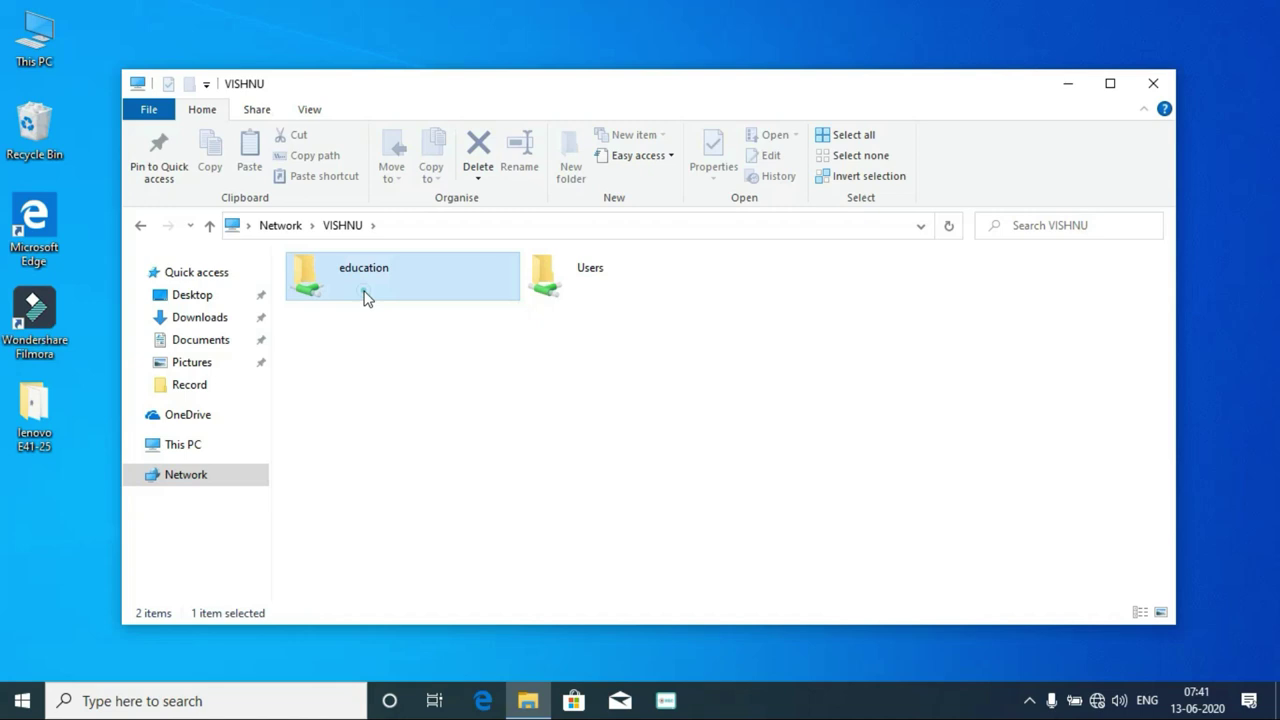
{"action": "double_click", "coordinate": [366, 298]}
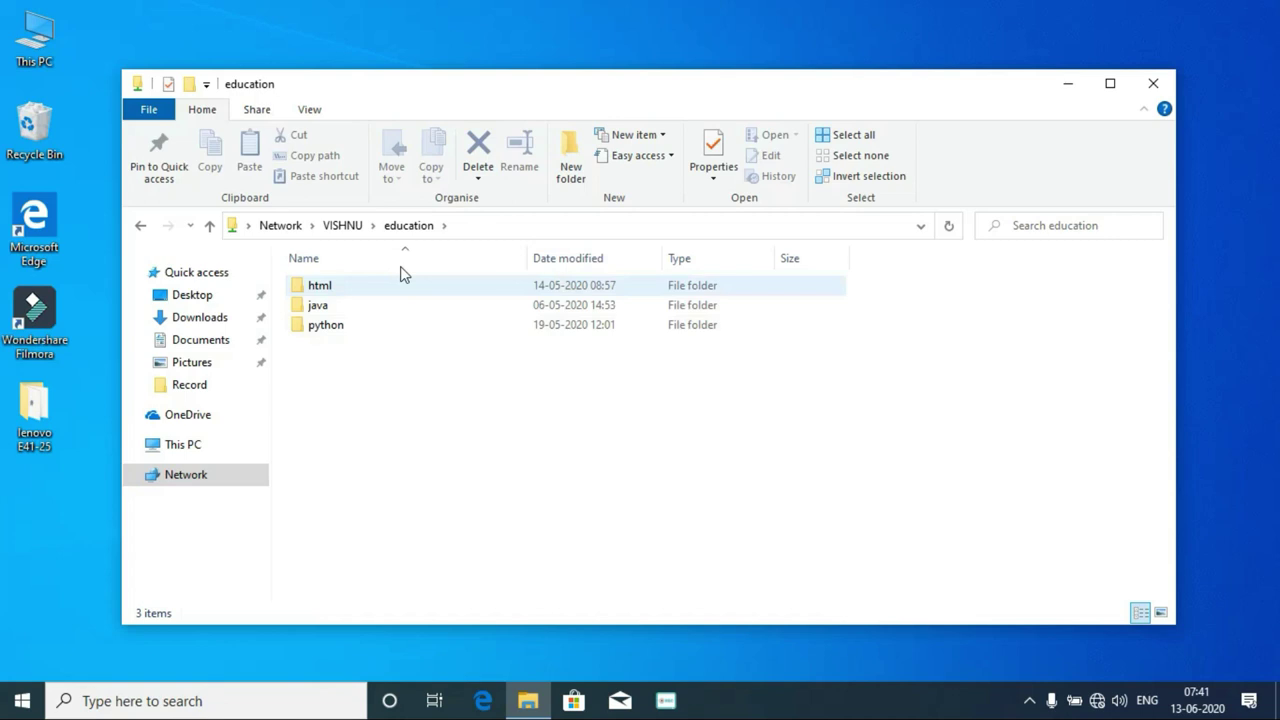
Step: Copy the python folder from the shared education folder to the Windows 10 desktop
{"action": "left_click", "coordinate": [369, 330]}
{"action": "right_click", "coordinate": [369, 330]}
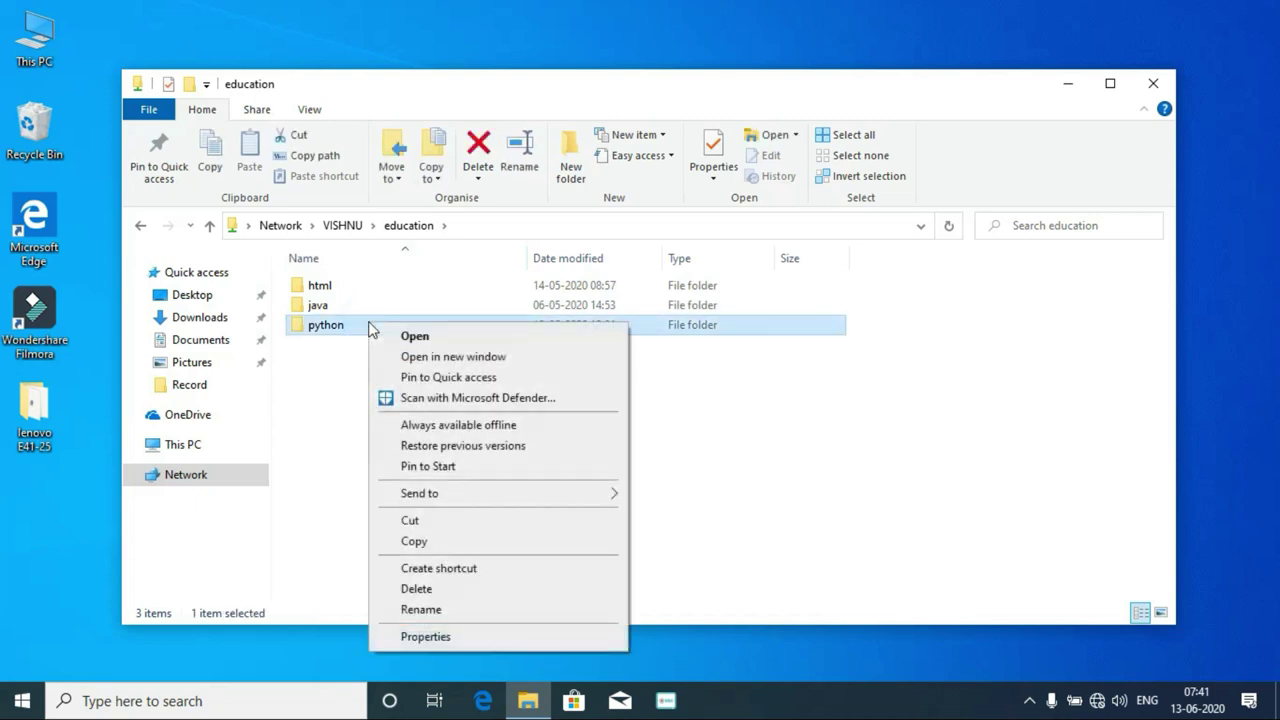
{"action": "left_click", "coordinate": [418, 540]}
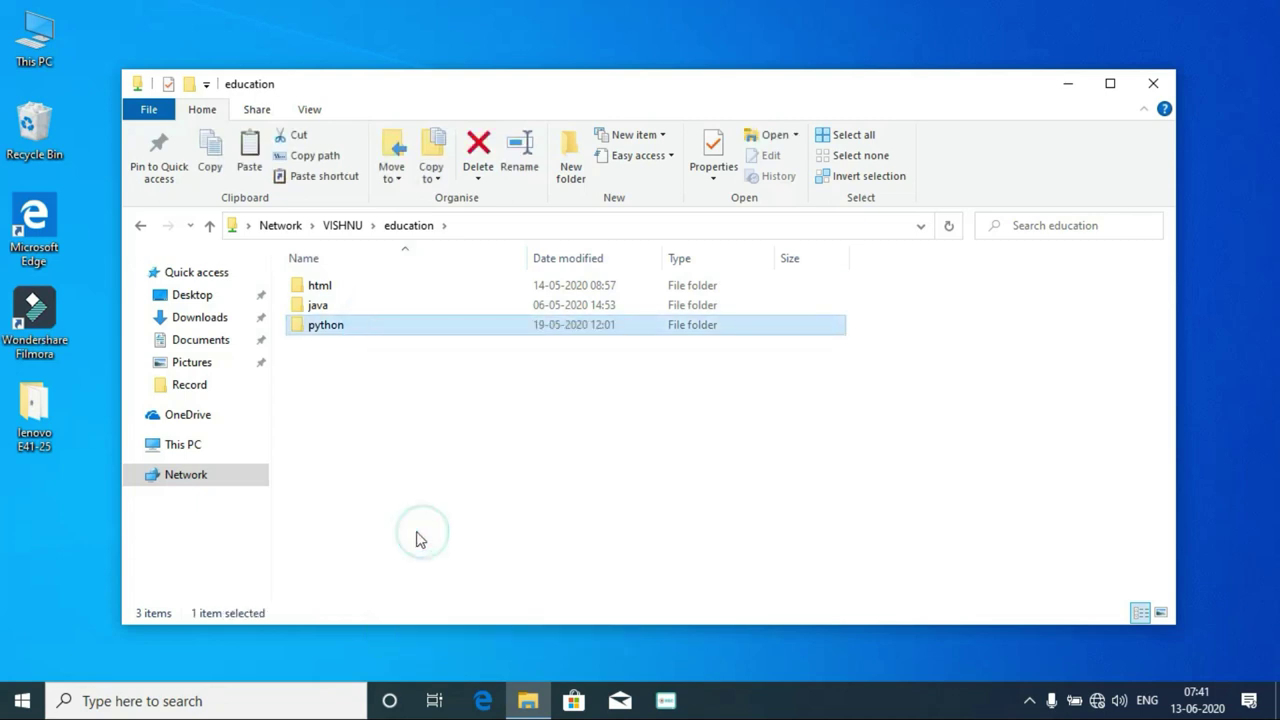
{"action": "right_click", "coordinate": [67, 545]}
{"action": "left_click", "coordinate": [96, 429]}
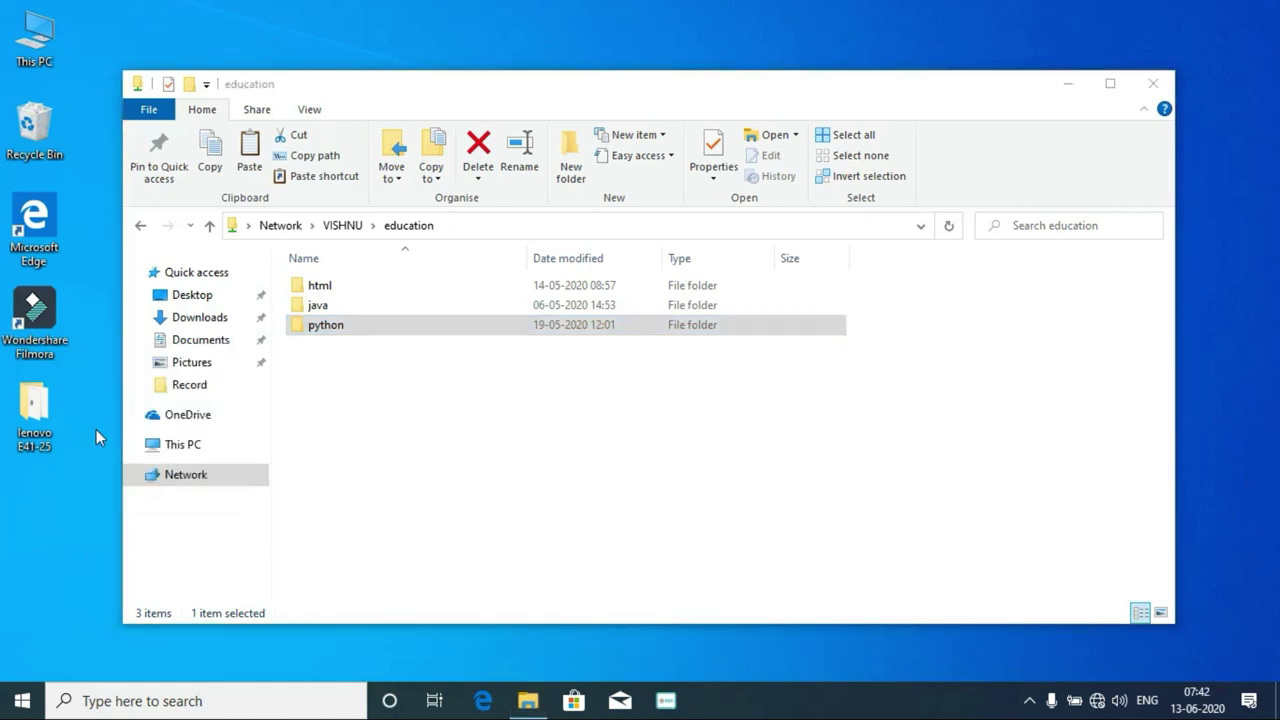
{"action": "left_click", "coordinate": [193, 218]}
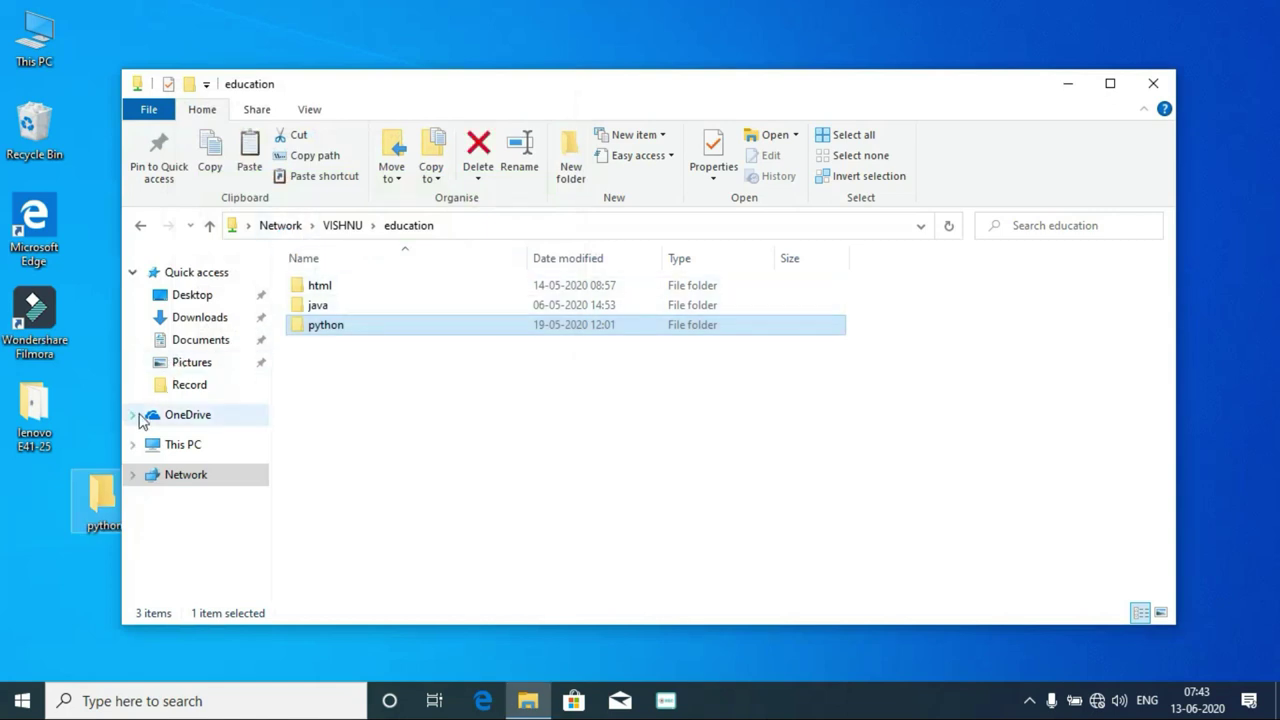
Step: Check the contents of the copied python folder on the desktop, and close the open folder windows
{"action": "double_click", "coordinate": [98, 505]}
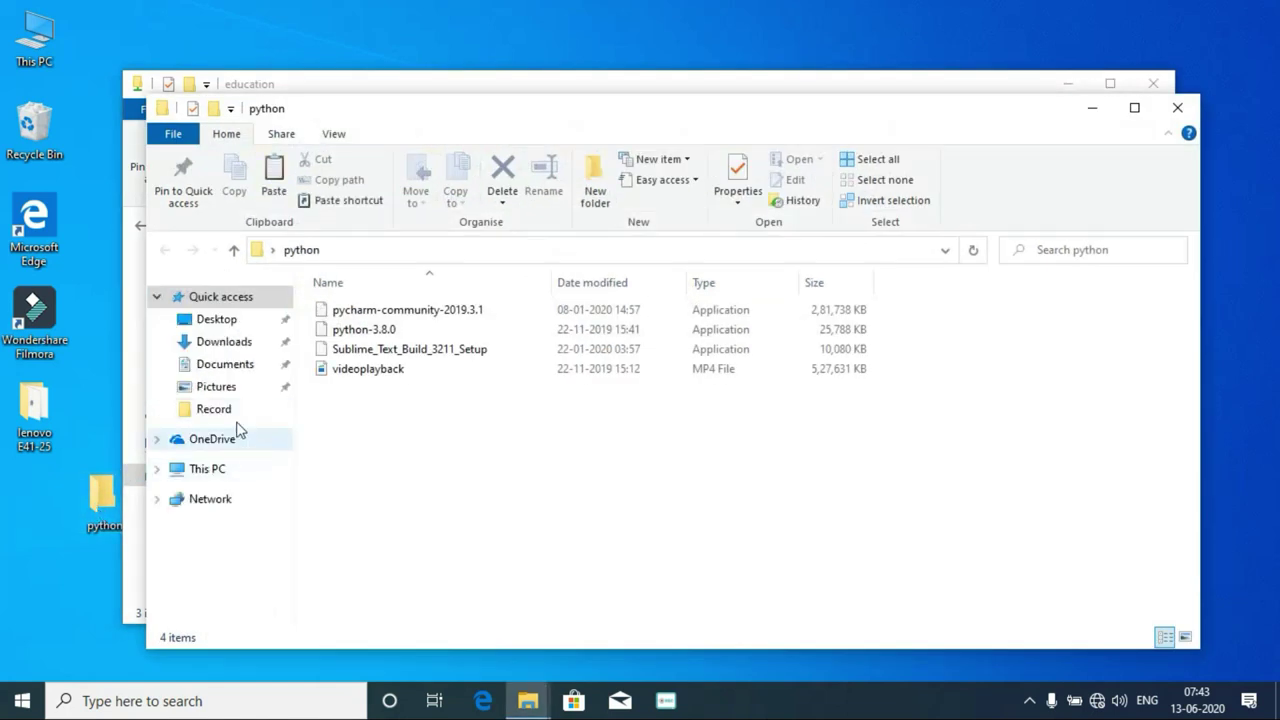
{"action": "left_click", "coordinate": [1177, 108]}
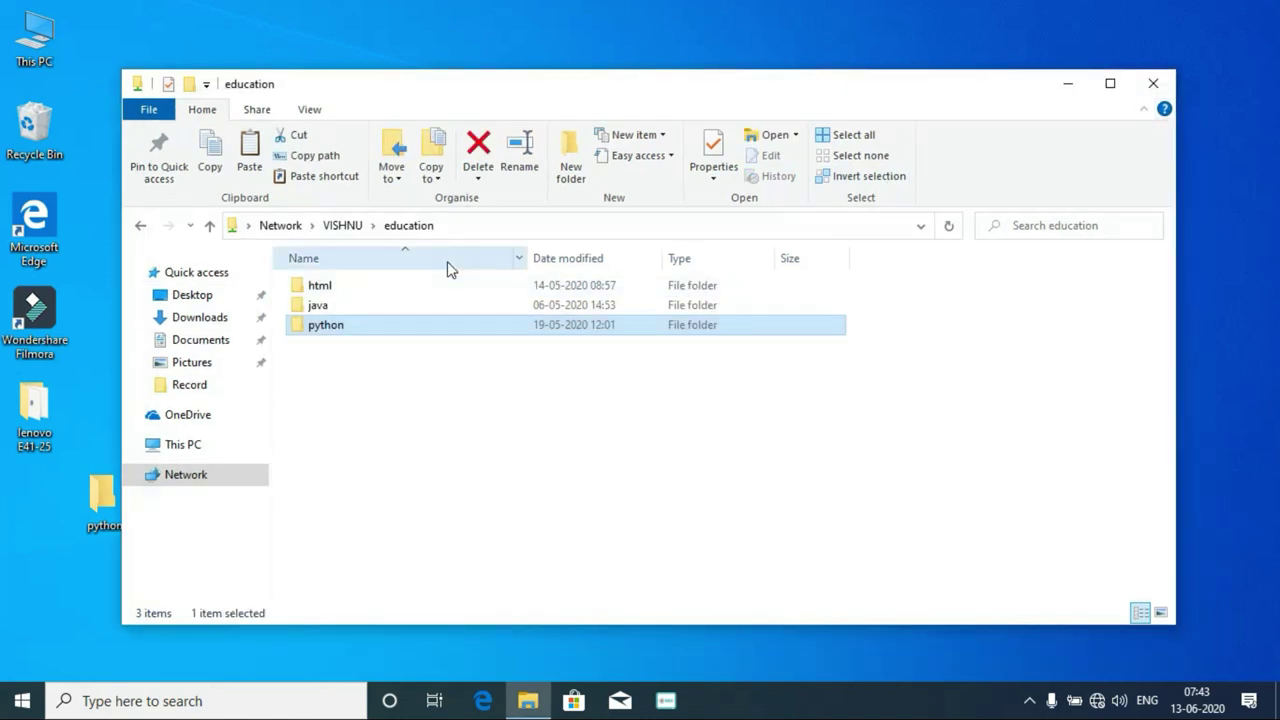
{"action": "key", "text": "alt+F4"}
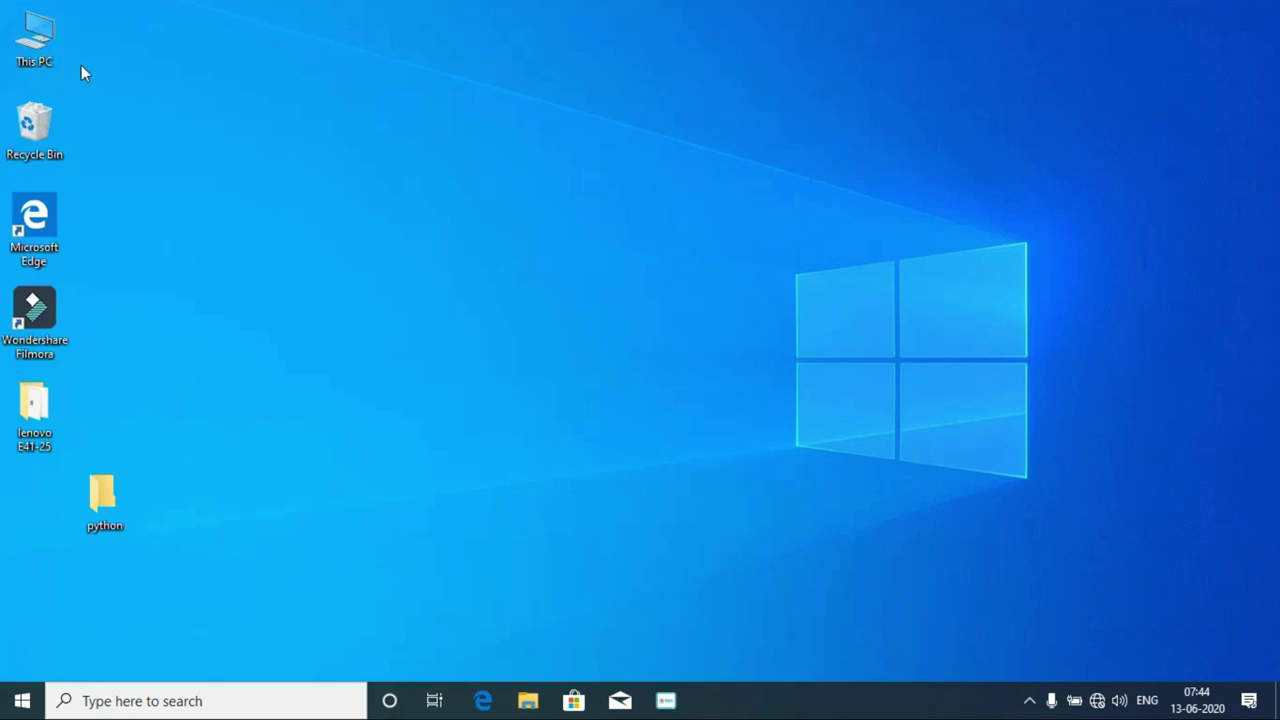
Step: Open the Network access dialog for the lenovo E41-25 folder on jb music (E:) from the folder's sharing properties
{"action": "double_click", "coordinate": [81, 65]}
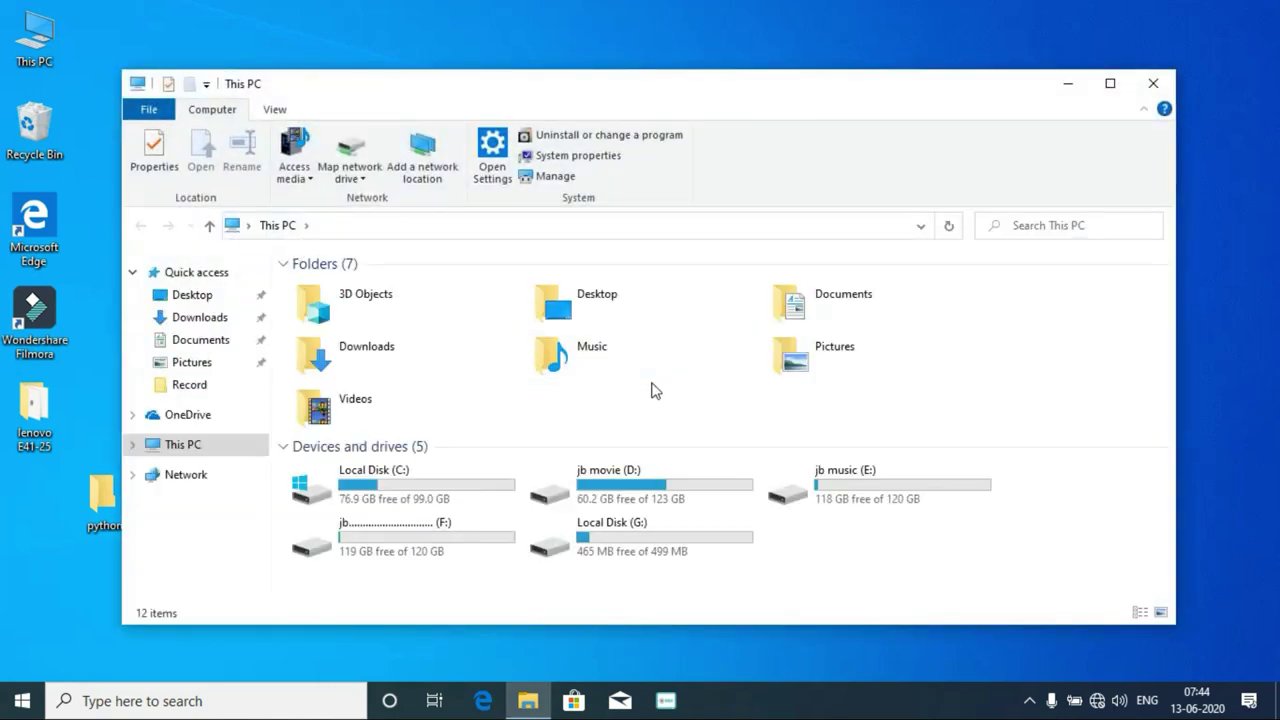
{"action": "double_click", "coordinate": [831, 490]}
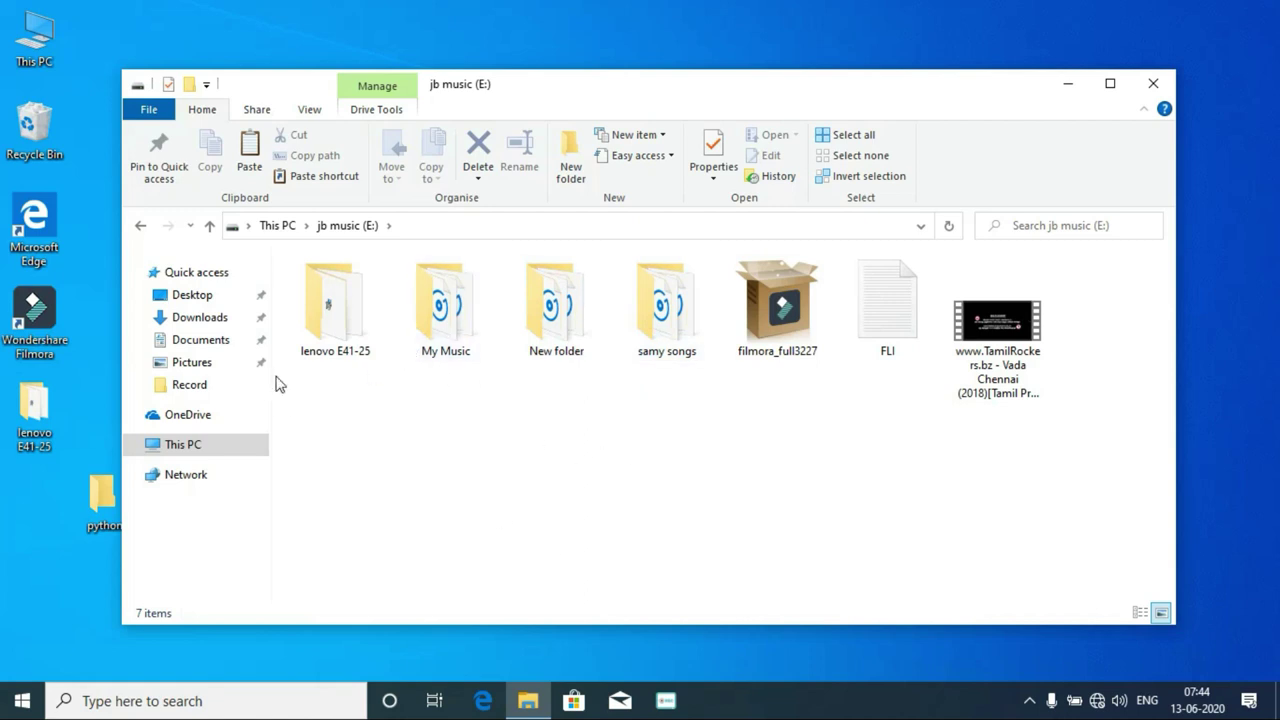
{"action": "left_click", "coordinate": [327, 344]}
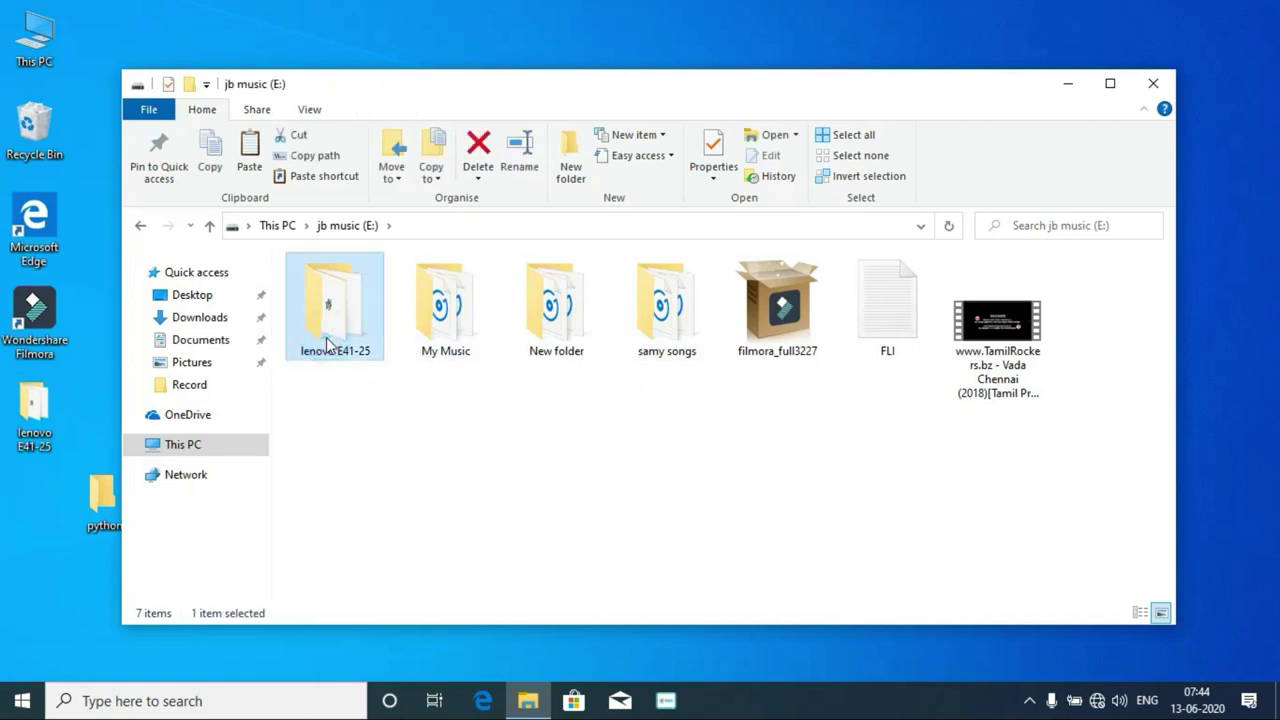
{"action": "right_click", "coordinate": [327, 344]}
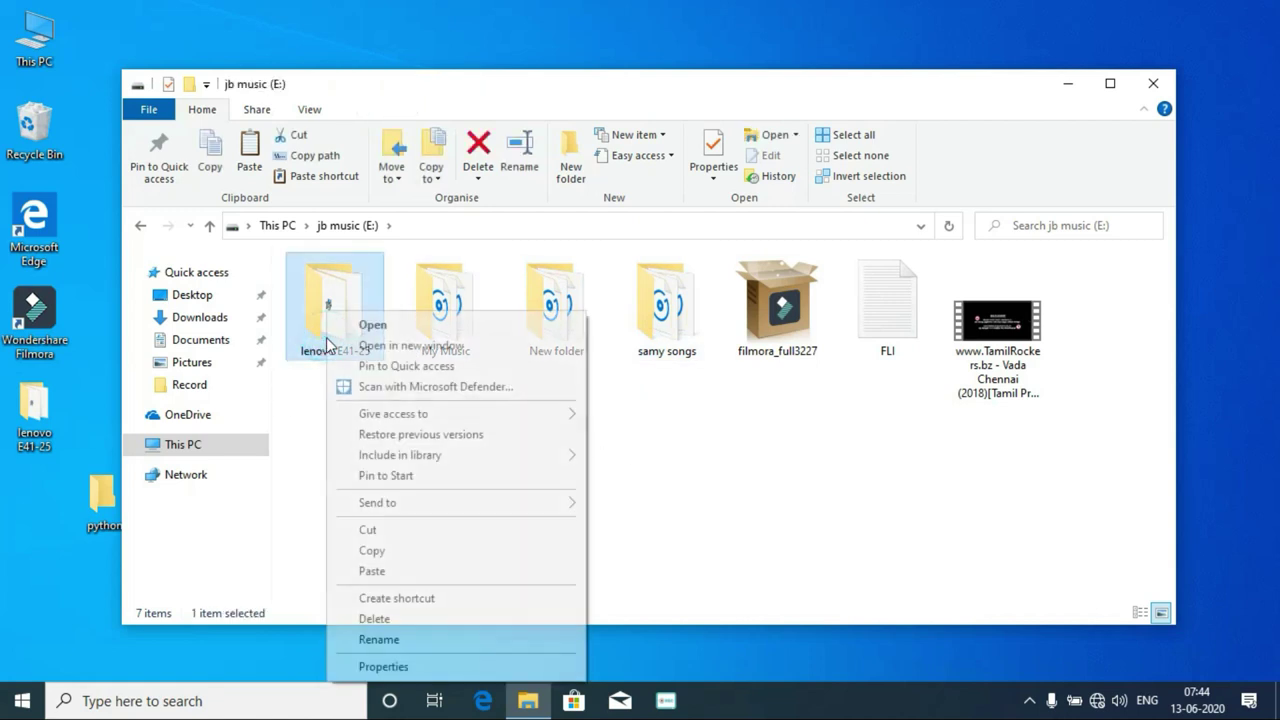
{"action": "left_click", "coordinate": [422, 667]}
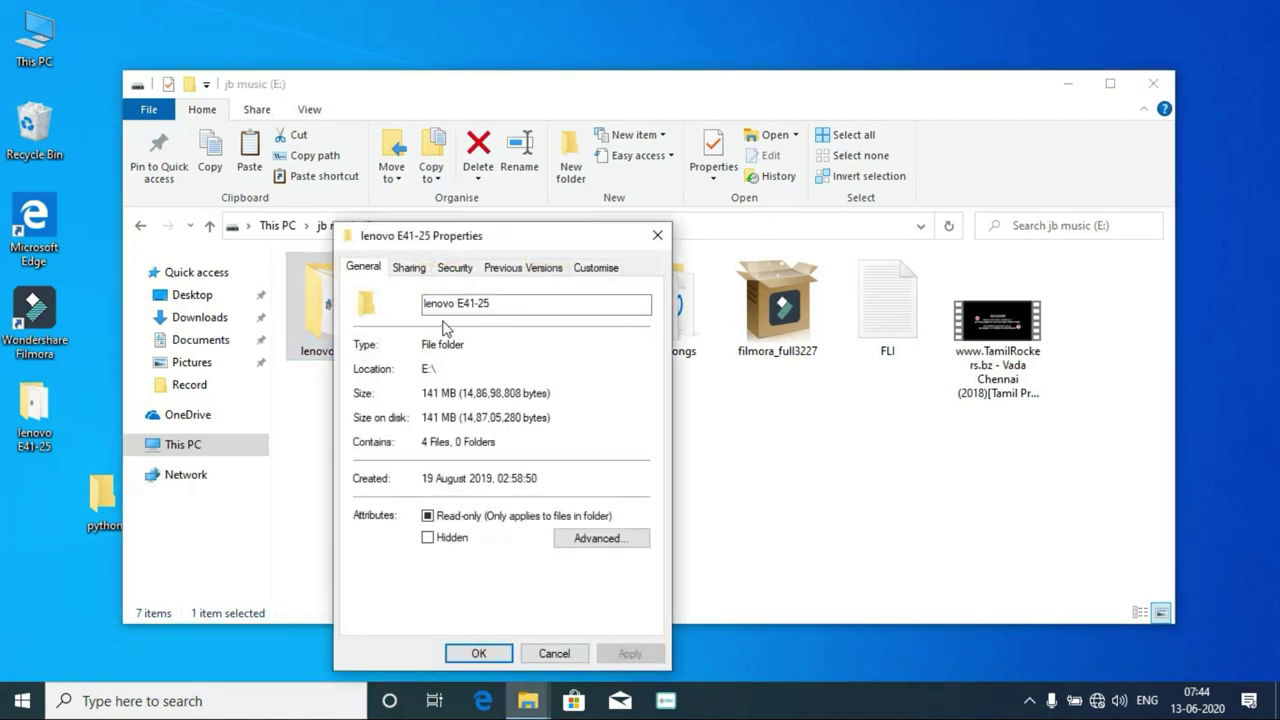
{"action": "left_click", "coordinate": [407, 270]}
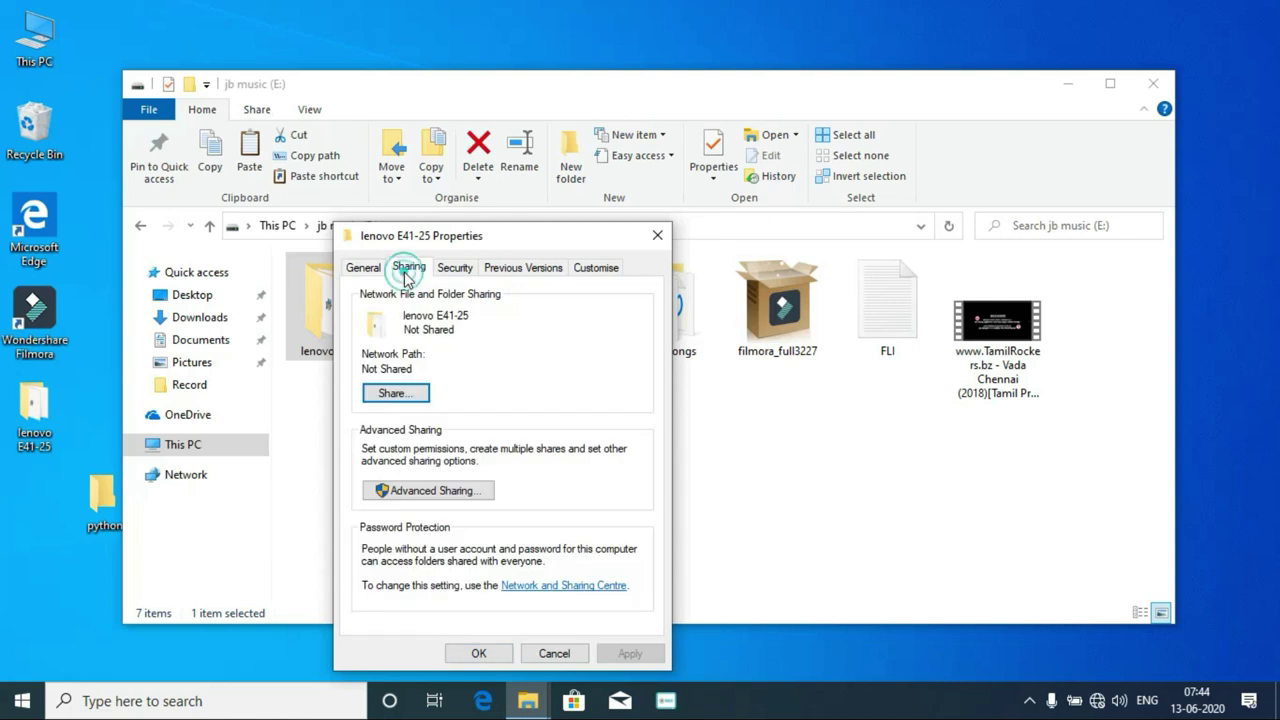
{"action": "left_click", "coordinate": [395, 394]}
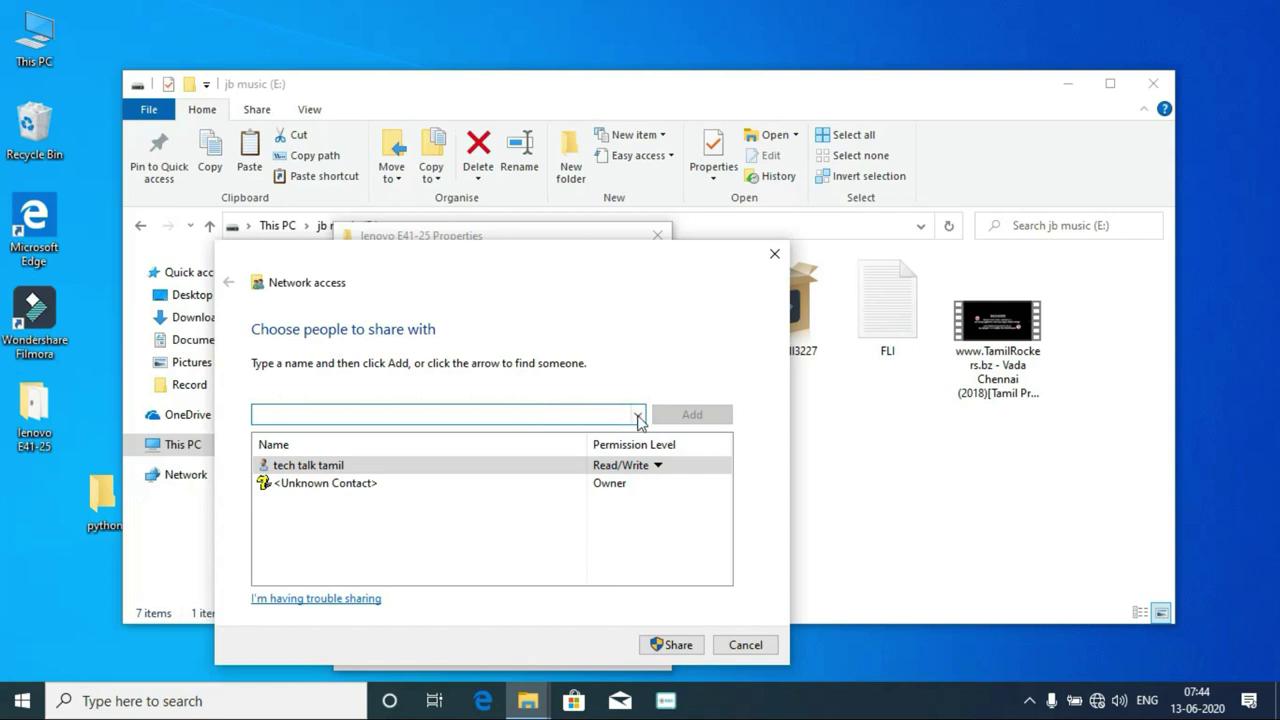
Step: Add Everyone to the people the lenovo E41-25 folder is shared with and set the permission level to Read/Write
{"action": "left_click", "coordinate": [637, 415]}
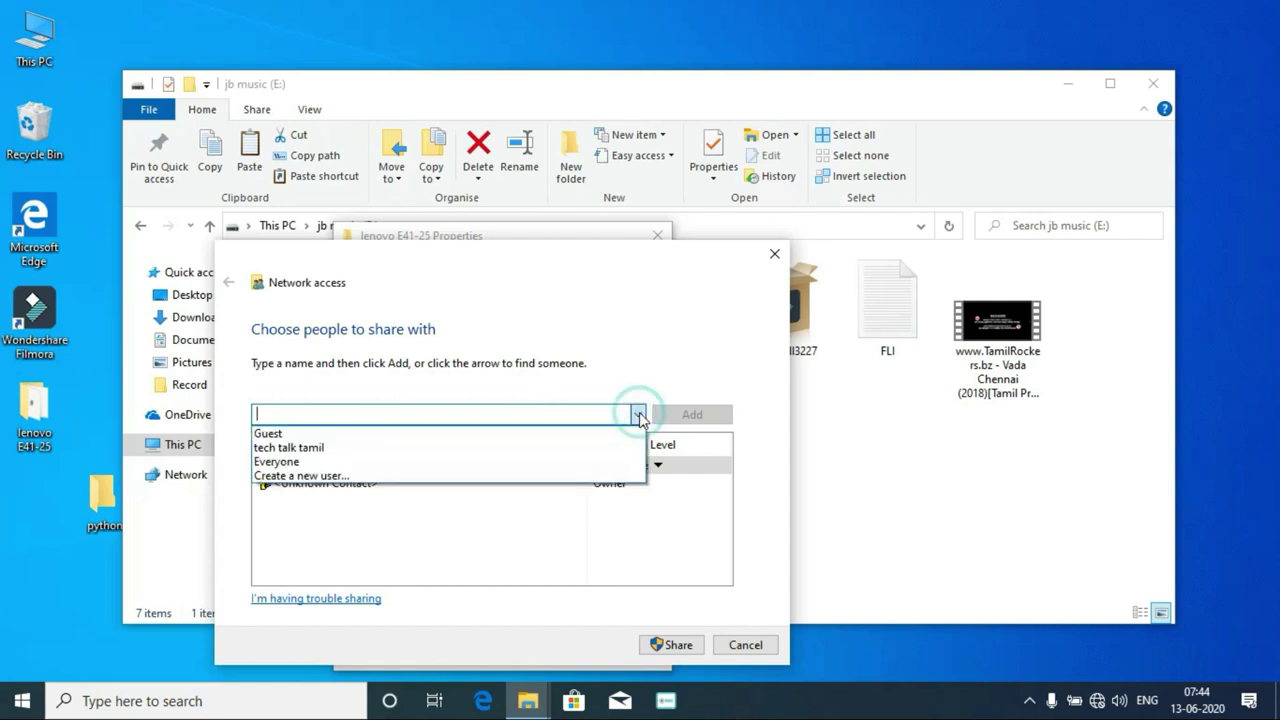
{"action": "left_click", "coordinate": [584, 469]}
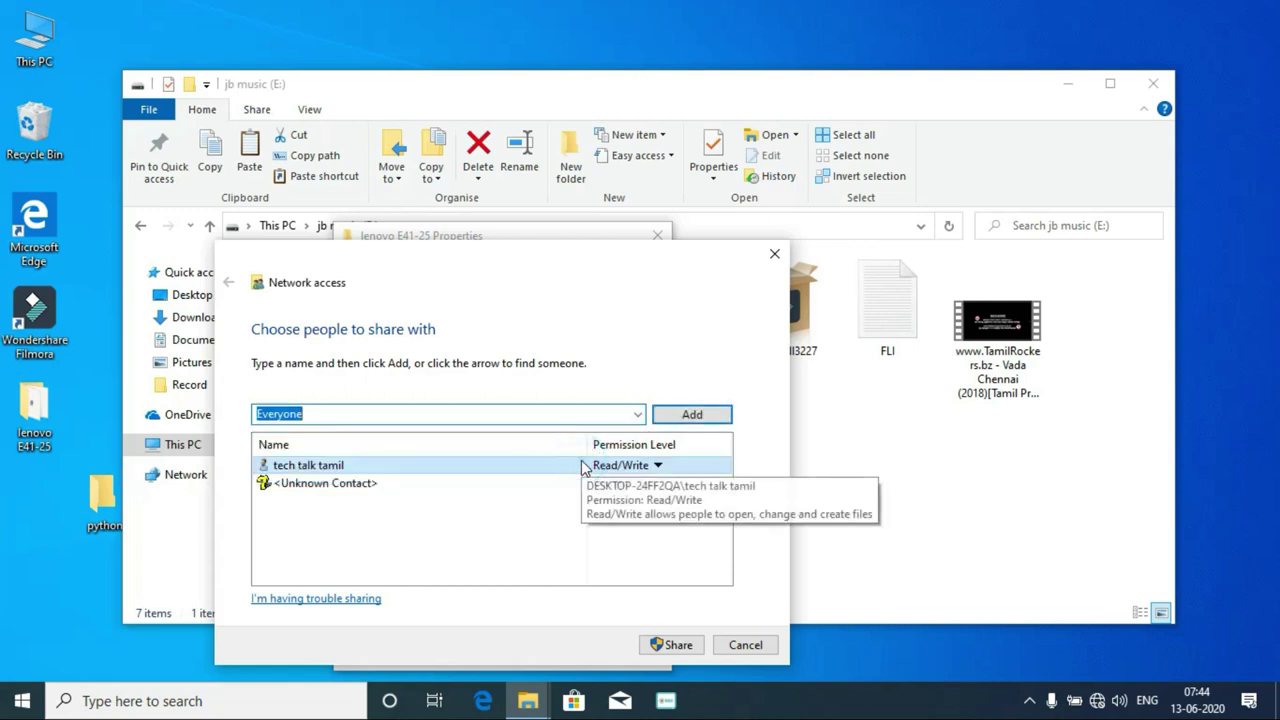
{"action": "left_click", "coordinate": [660, 420]}
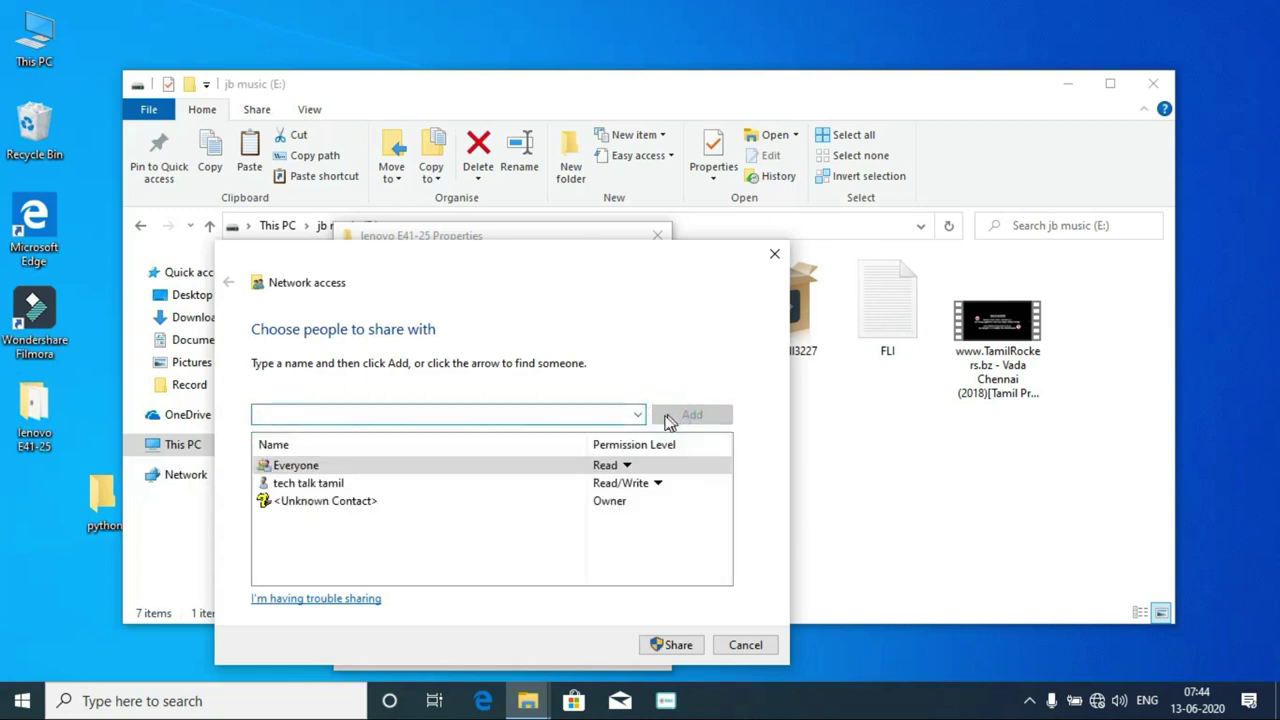
{"action": "left_click", "coordinate": [624, 467]}
{"action": "left_click", "coordinate": [653, 489]}
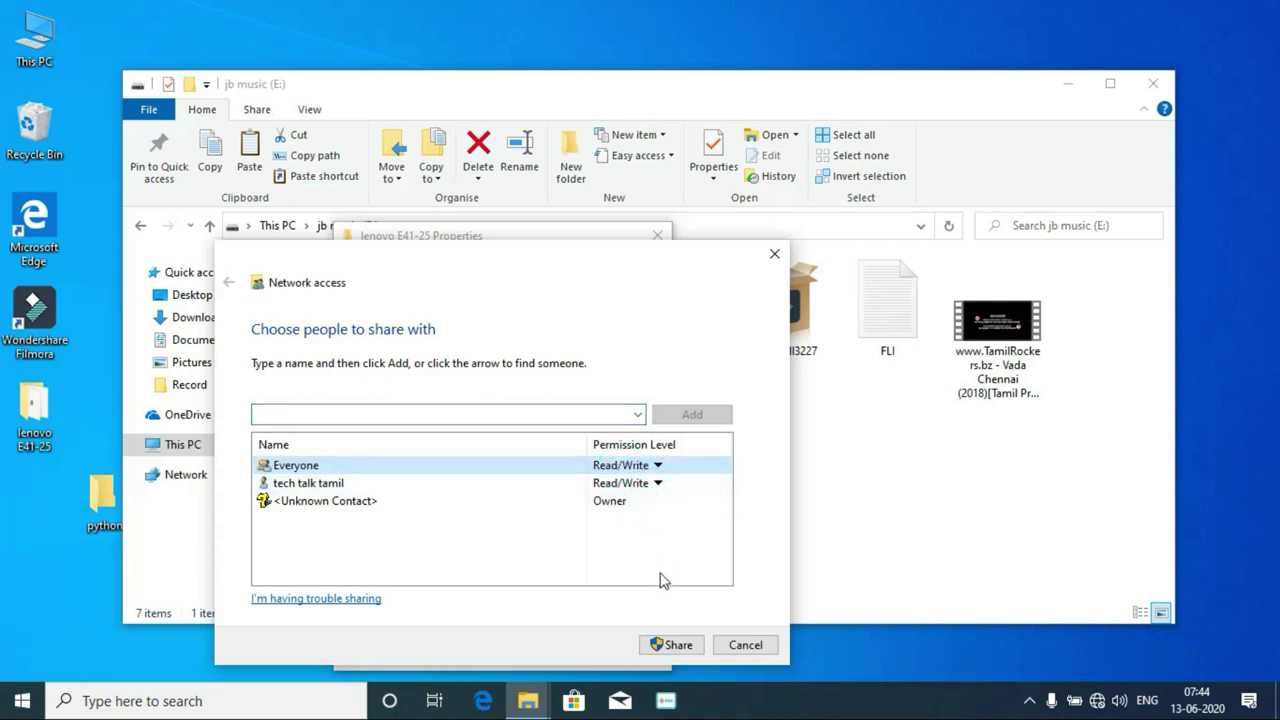
Step: Share the lenovo E41-25 folder with the chosen people and close its properties
{"action": "left_click", "coordinate": [677, 645]}
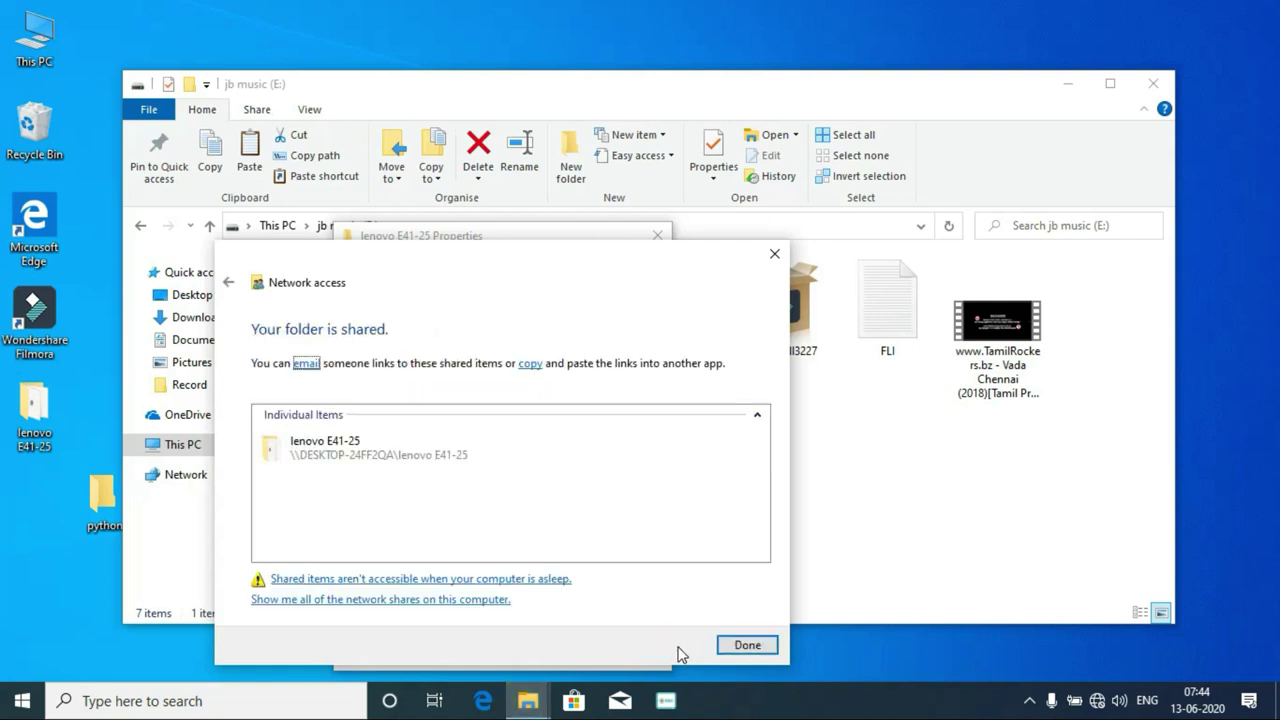
{"action": "left_click", "coordinate": [749, 641]}
{"action": "left_click", "coordinate": [480, 651]}
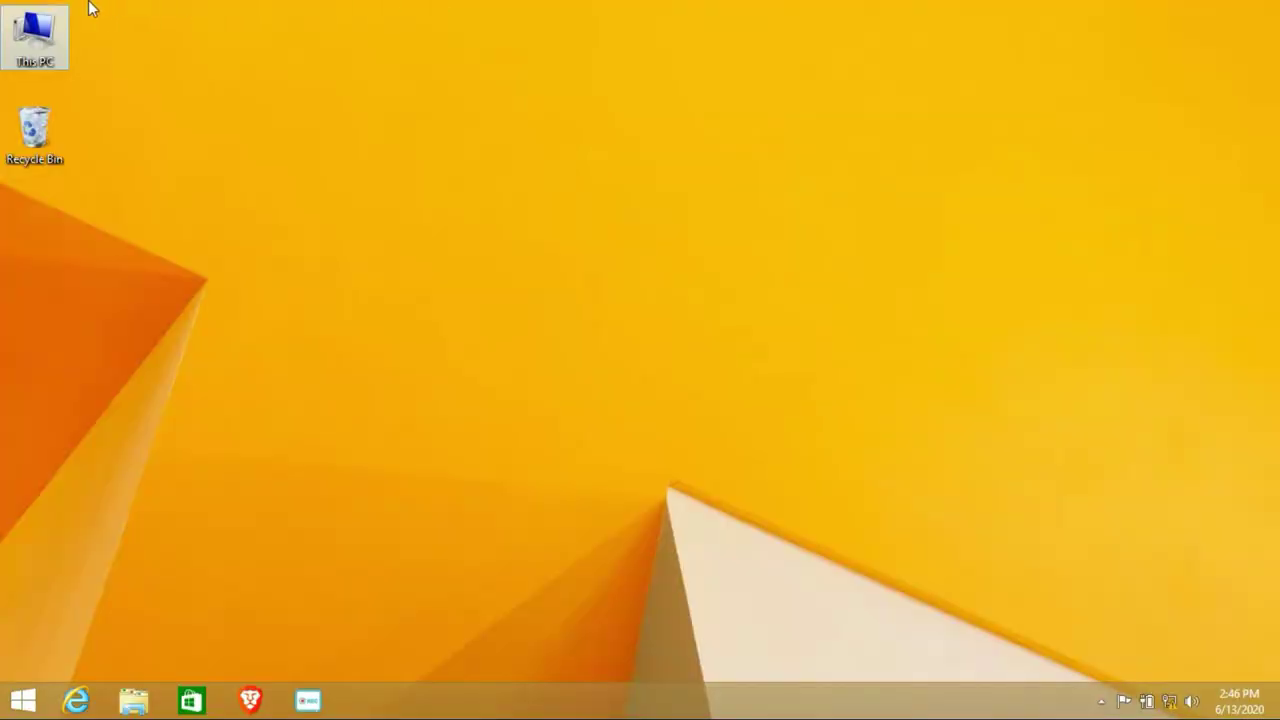
Step: On the Windows 8 computer, open the shared folders of DESKTOP-24FF2QA from the Network location
{"action": "double_click", "coordinate": [52, 20]}
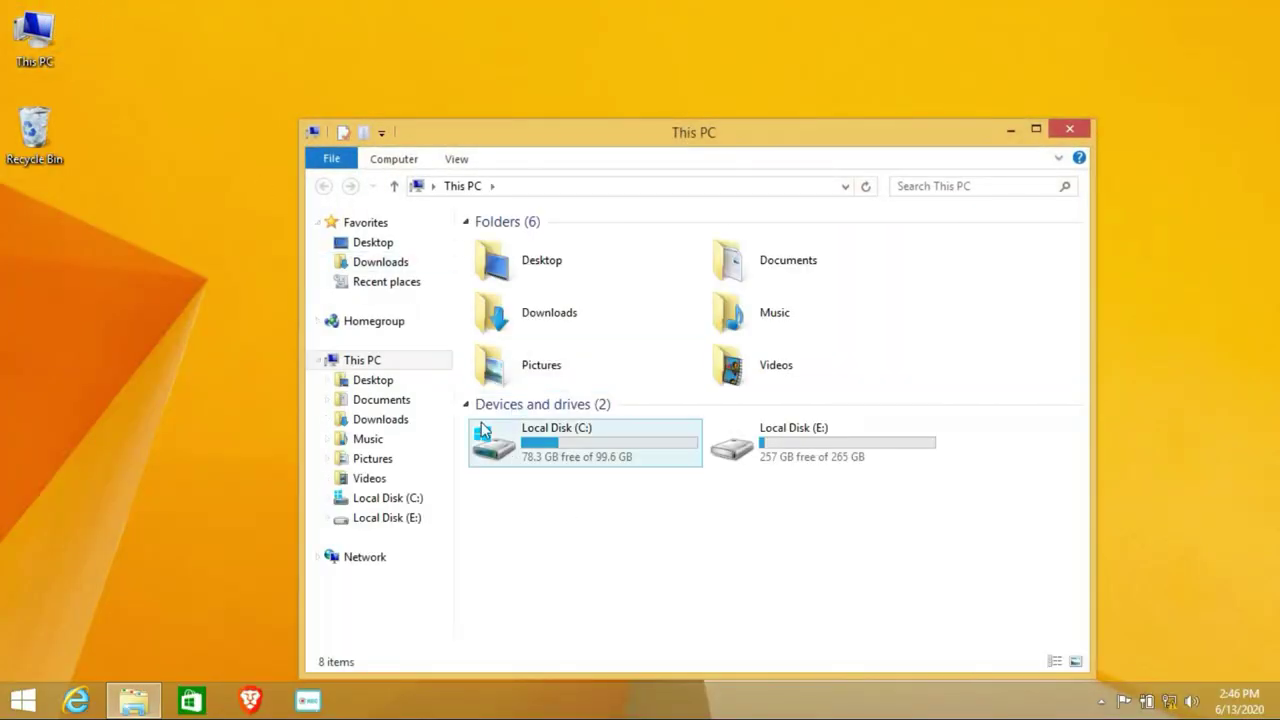
{"action": "left_click", "coordinate": [374, 557]}
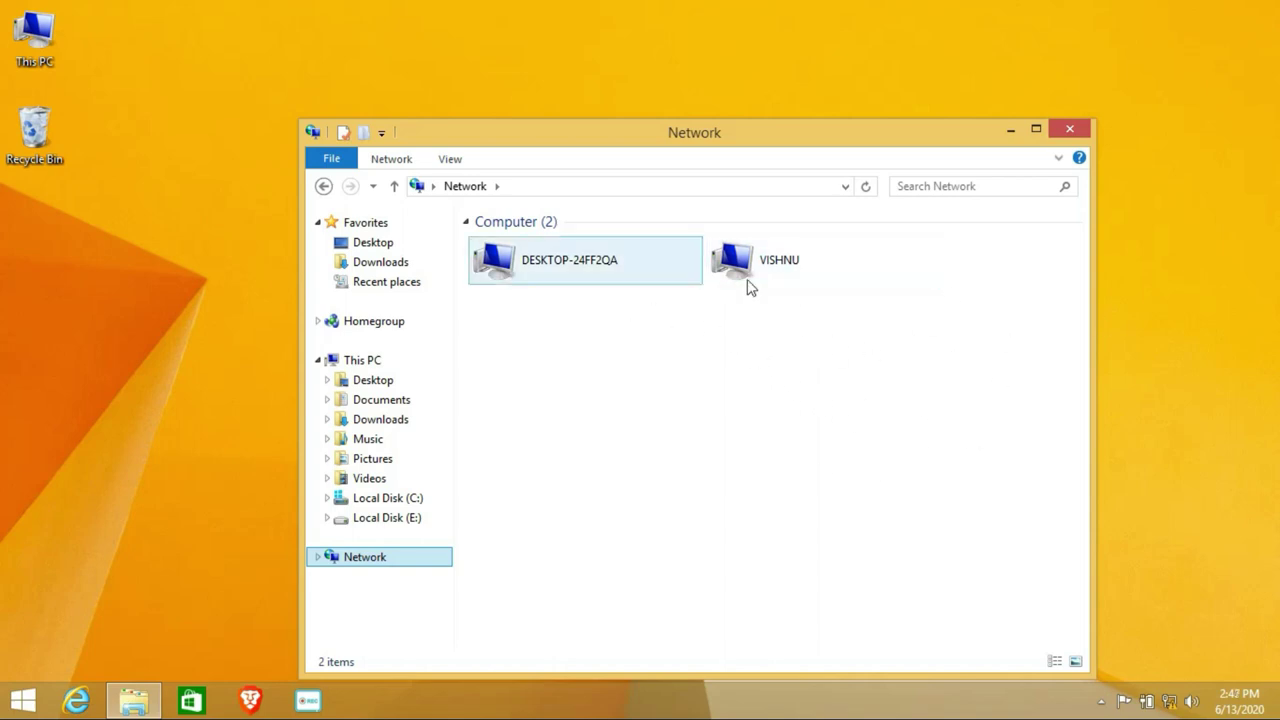
{"action": "double_click", "coordinate": [625, 266]}
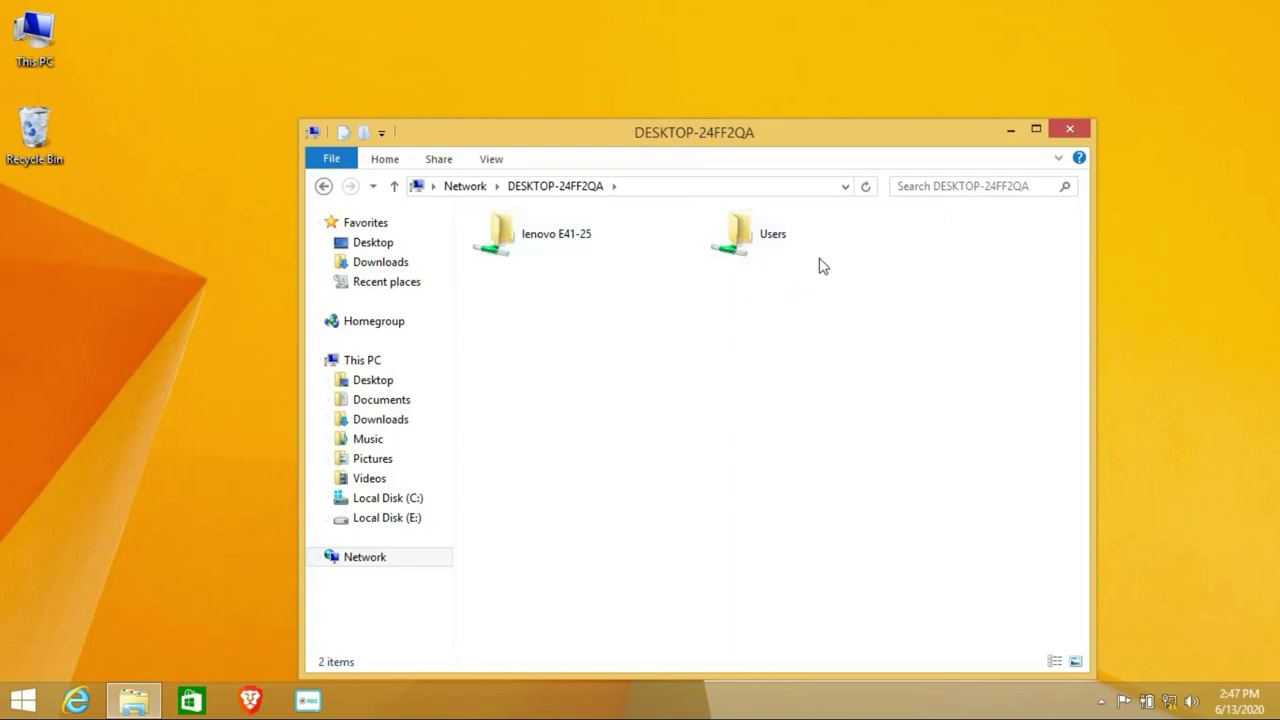
Step: Copy the shared lenovo E41-25 folder from DESKTOP-24FF2QA to the Windows 8 desktop
{"action": "left_click", "coordinate": [603, 250]}
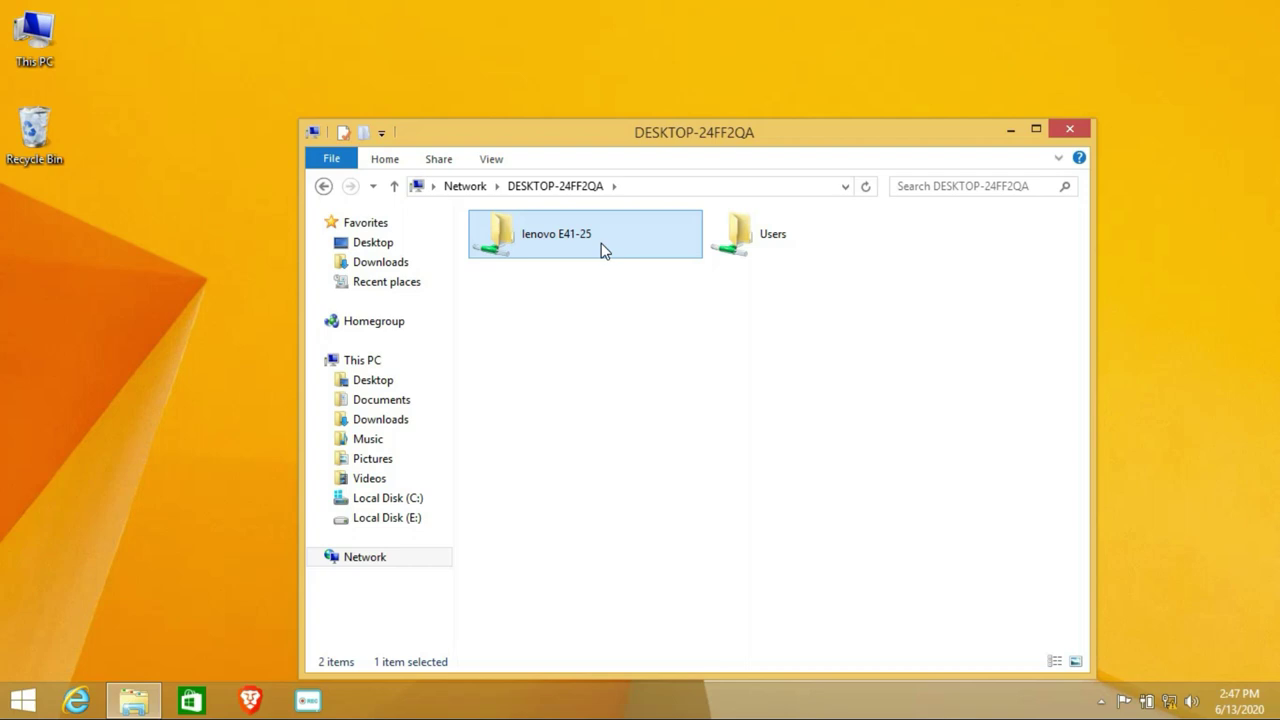
{"action": "right_click", "coordinate": [603, 250]}
{"action": "left_click", "coordinate": [650, 484]}
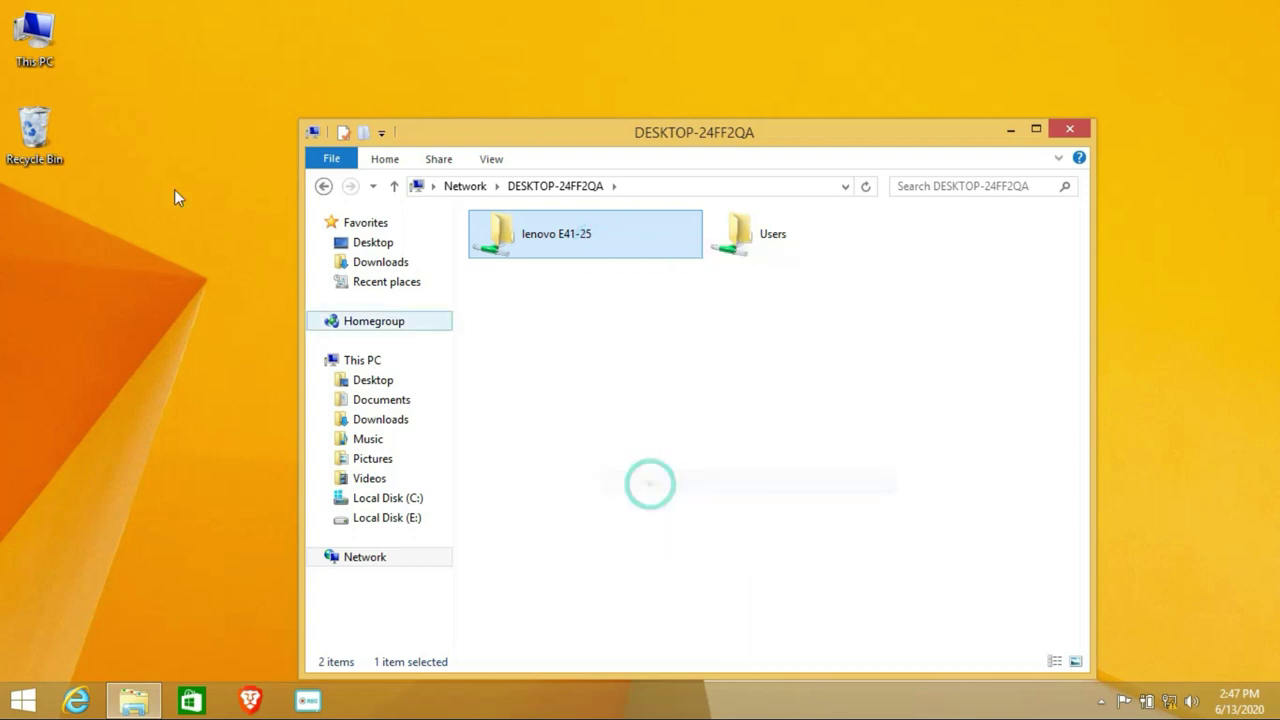
{"action": "right_click", "coordinate": [72, 205]}
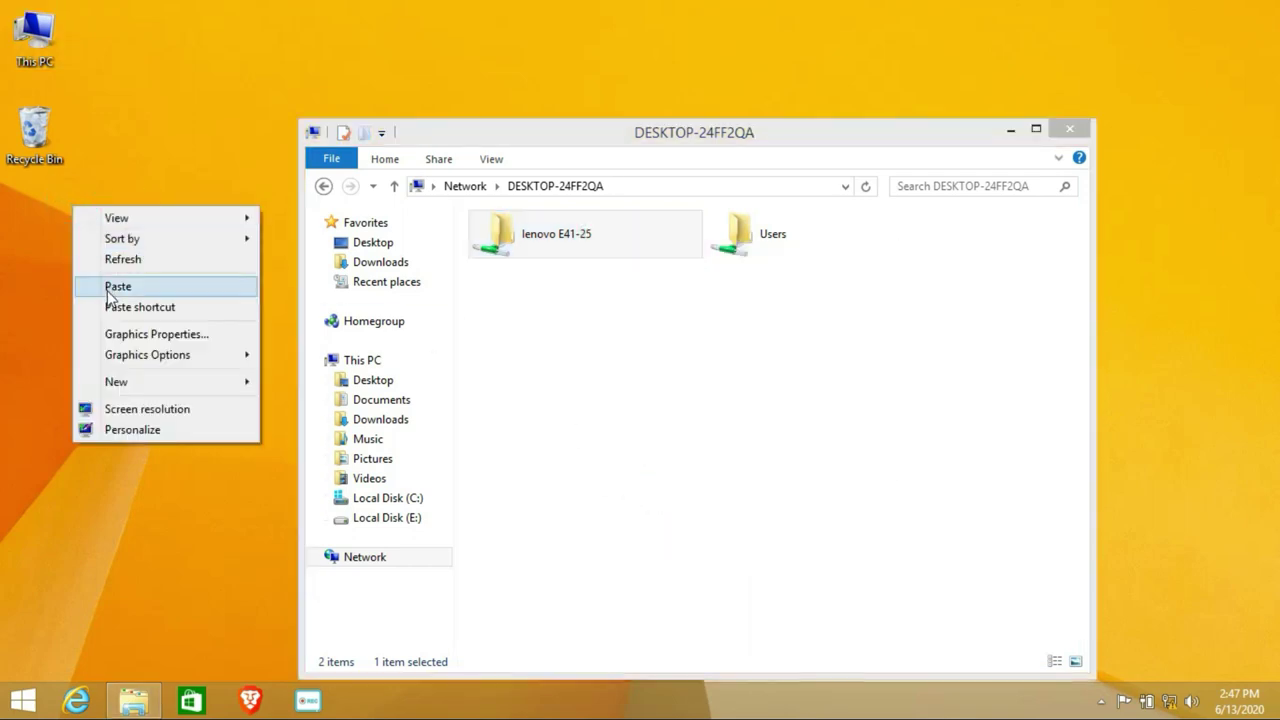
{"action": "left_click", "coordinate": [112, 288]}
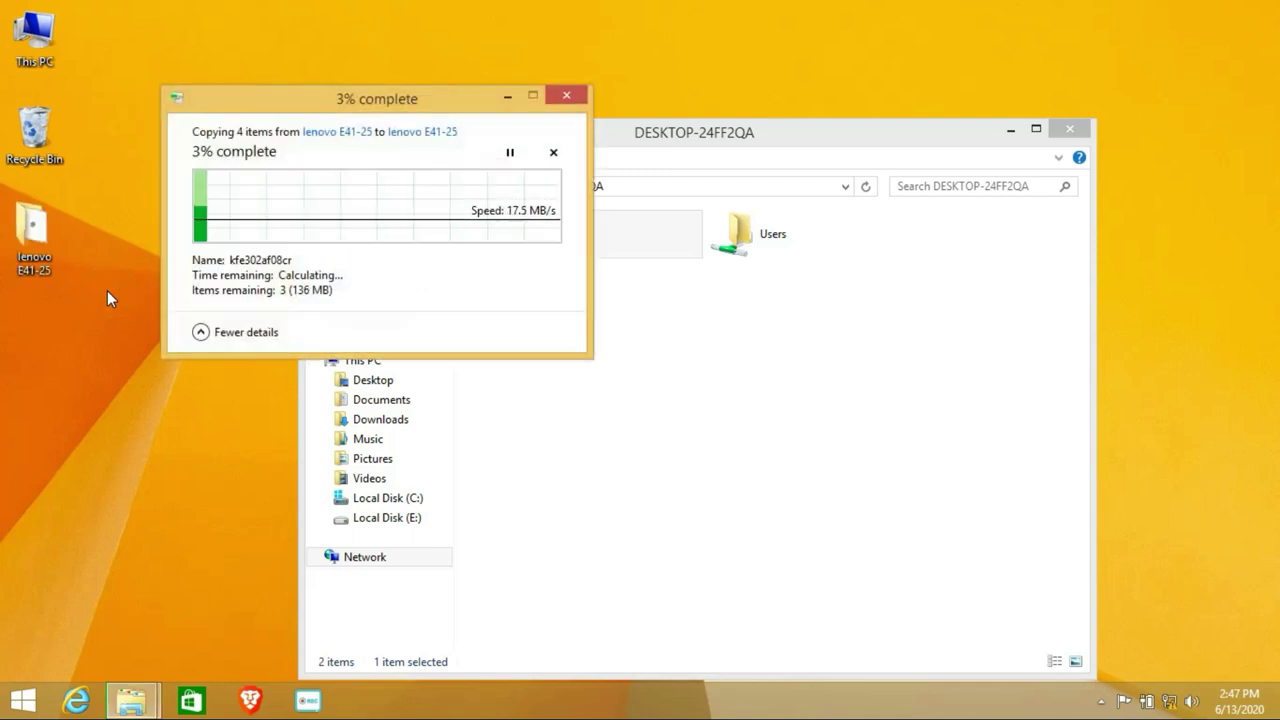